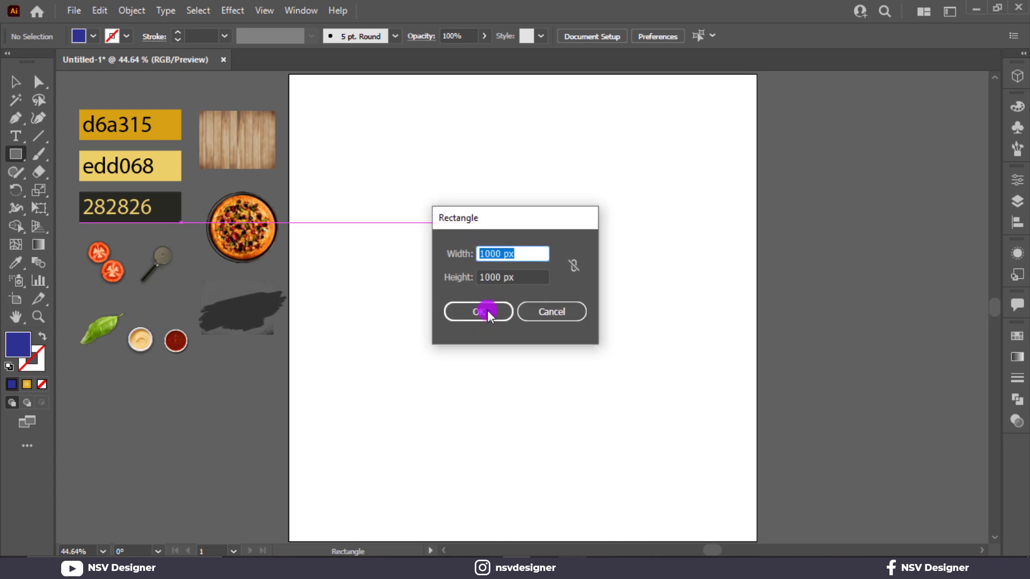
# Draw a 1000×1000 px square centred on the artboard and give it a radial gradient.
pyautogui.click(487, 311)
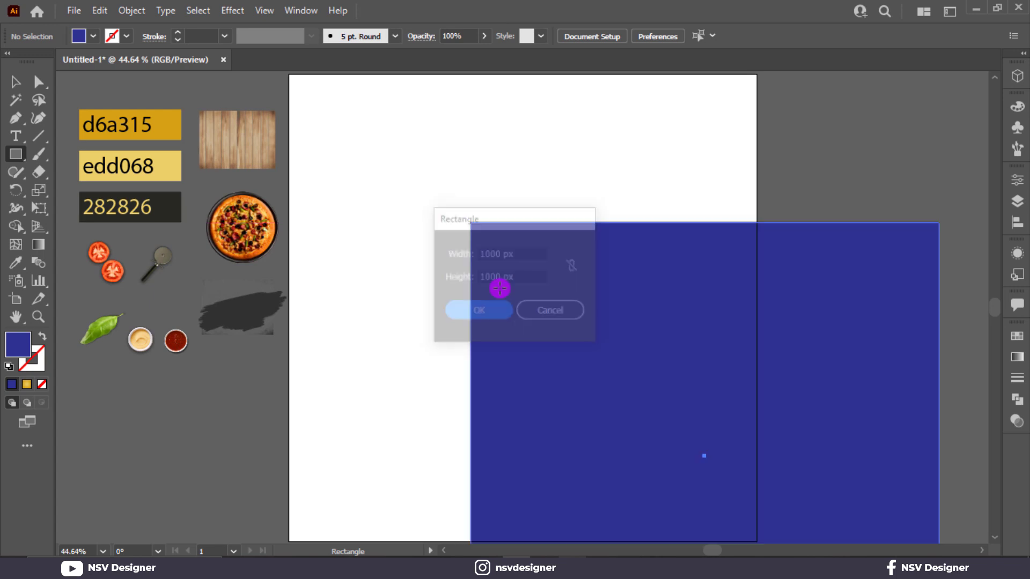
pyautogui.click(646, 36)
pyautogui.click(710, 35)
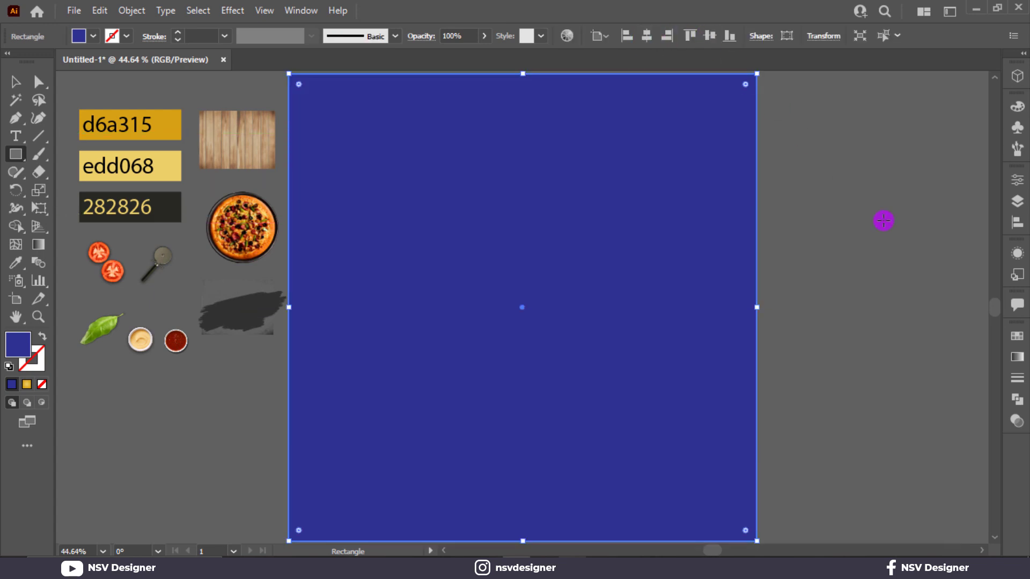
pyautogui.click(1016, 357)
pyautogui.click(852, 360)
pyautogui.click(765, 387)
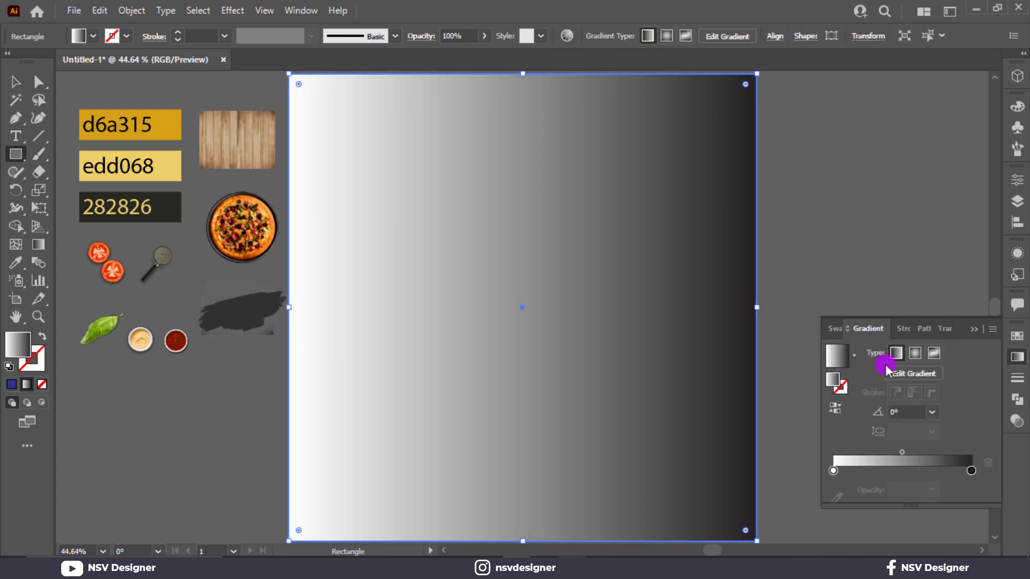
pyautogui.click(915, 353)
# Set the gradient stops to edd068 at the centre and d6a315 at the edge.
pyautogui.click(833, 472)
pyautogui.click(836, 498)
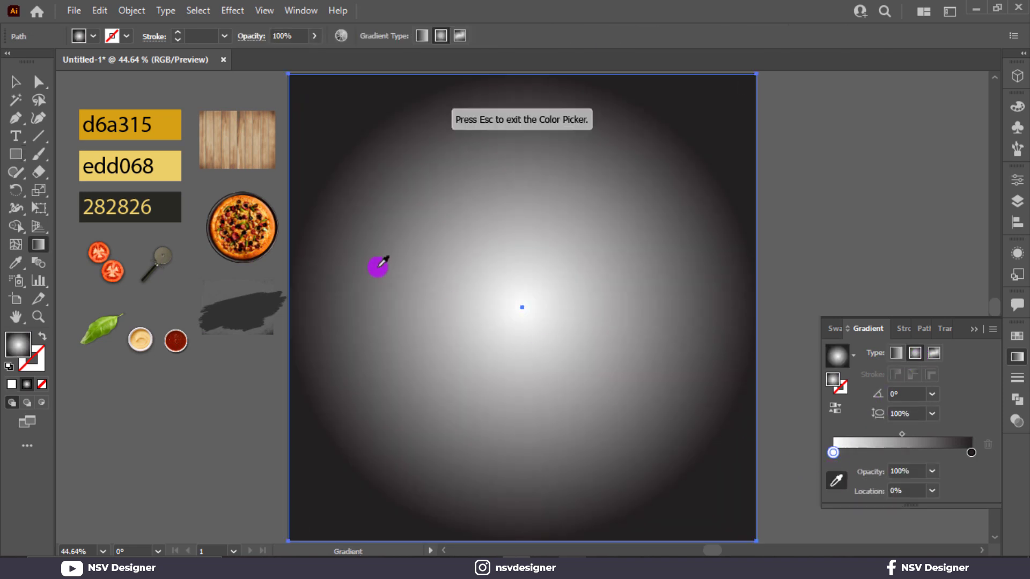
pyautogui.click(165, 157)
pyautogui.click(972, 453)
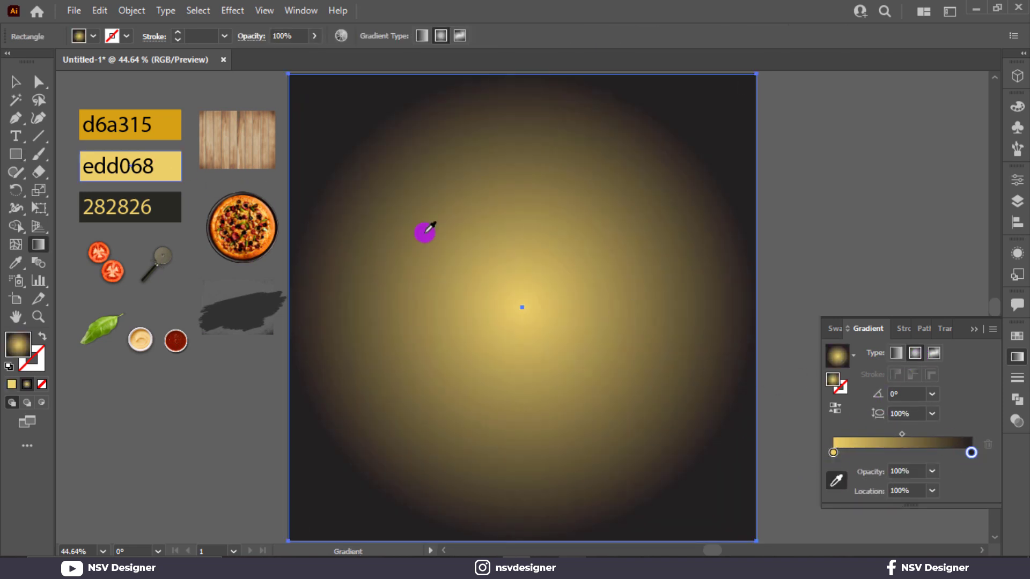
pyautogui.click(165, 124)
pyautogui.click(975, 328)
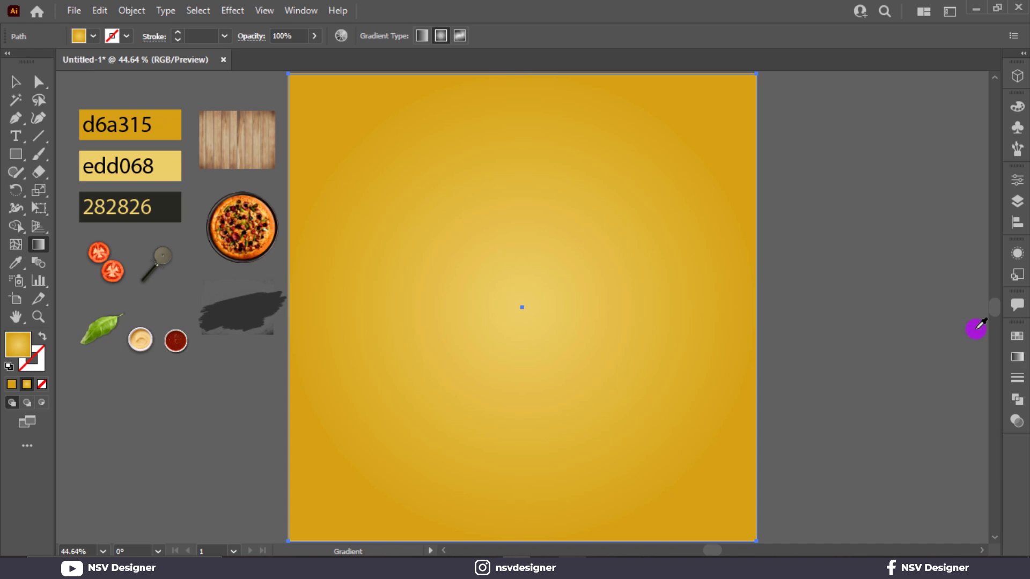
# Redraw the radial gradient from the square's centre with the Gradient tool, widening the bright centre.
pyautogui.click(16, 83)
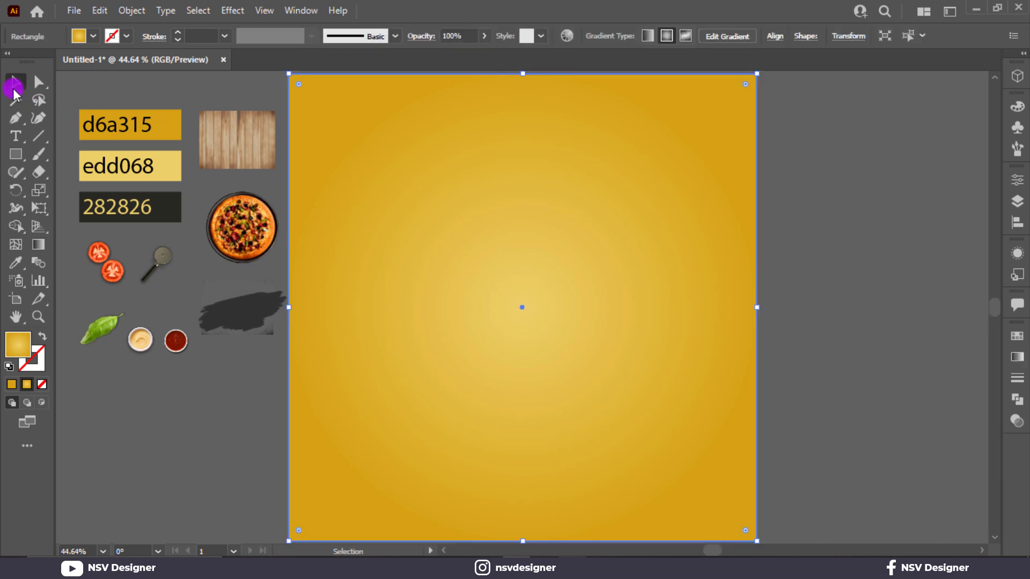
pyautogui.press('g')
pyautogui.click(520, 305)
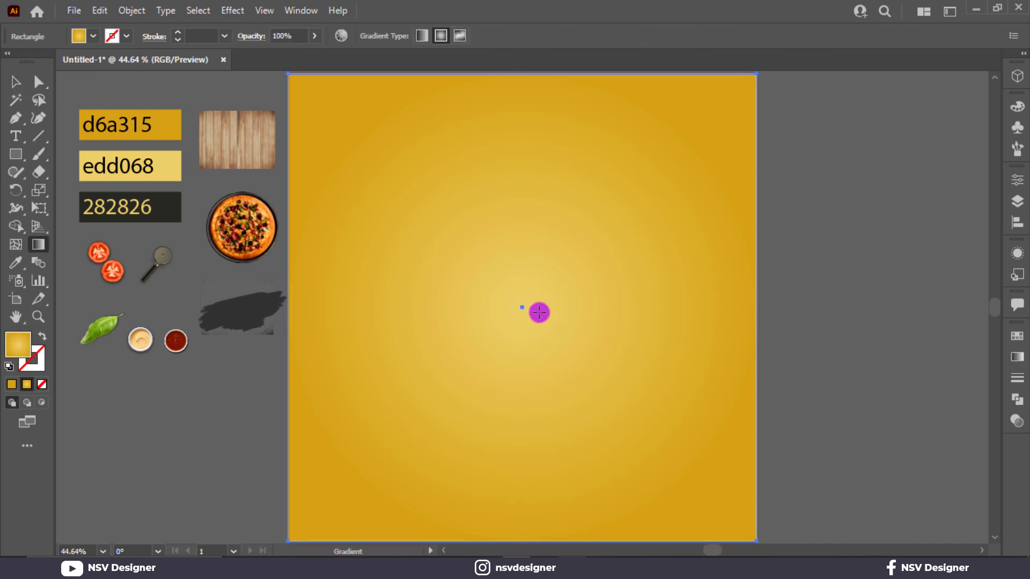
pyautogui.moveTo(544, 312); pyautogui.dragTo(786, 320)
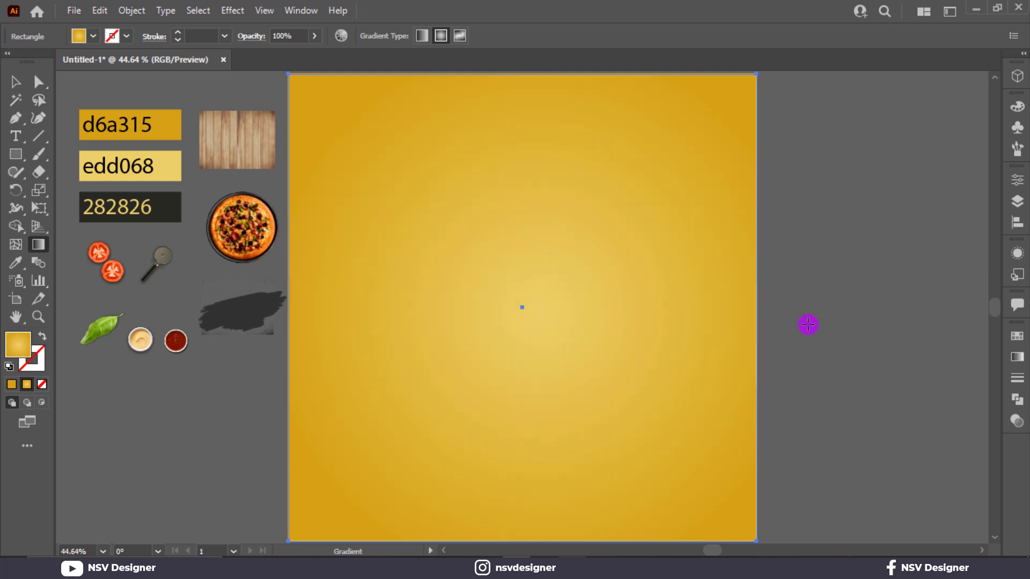
pyautogui.click(15, 84)
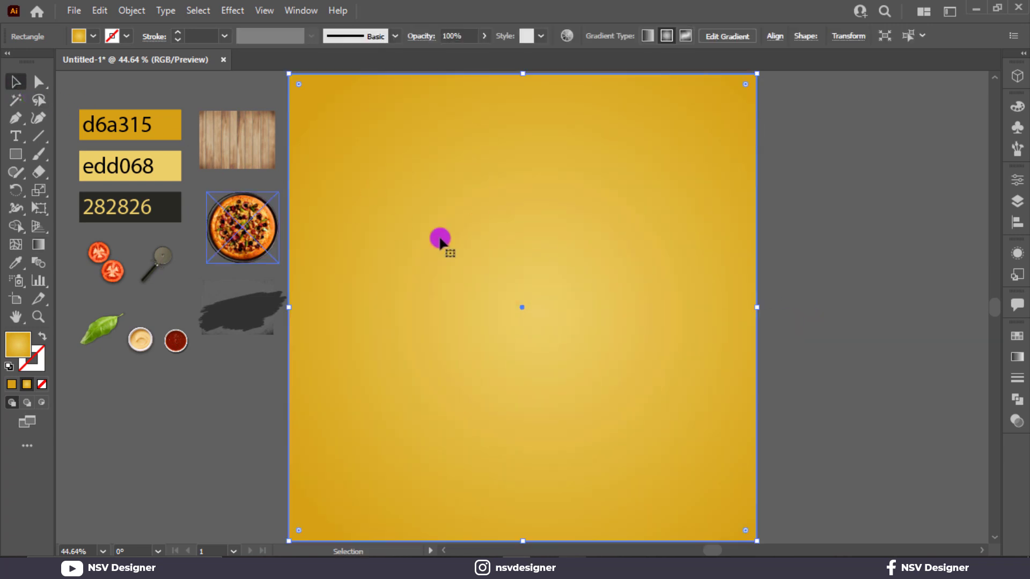
pyautogui.press('g')
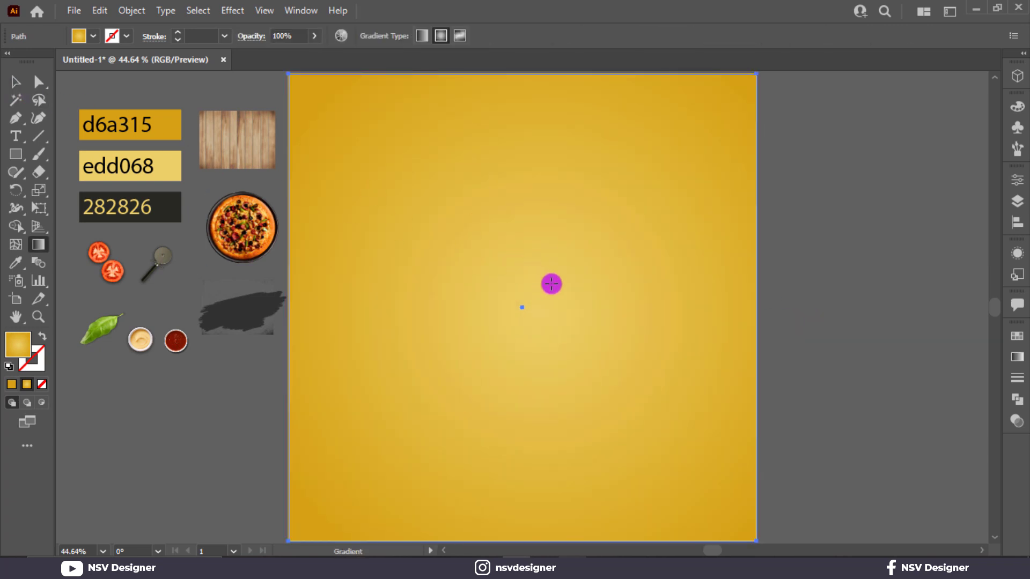
pyautogui.moveTo(522, 307); pyautogui.dragTo(768, 333)
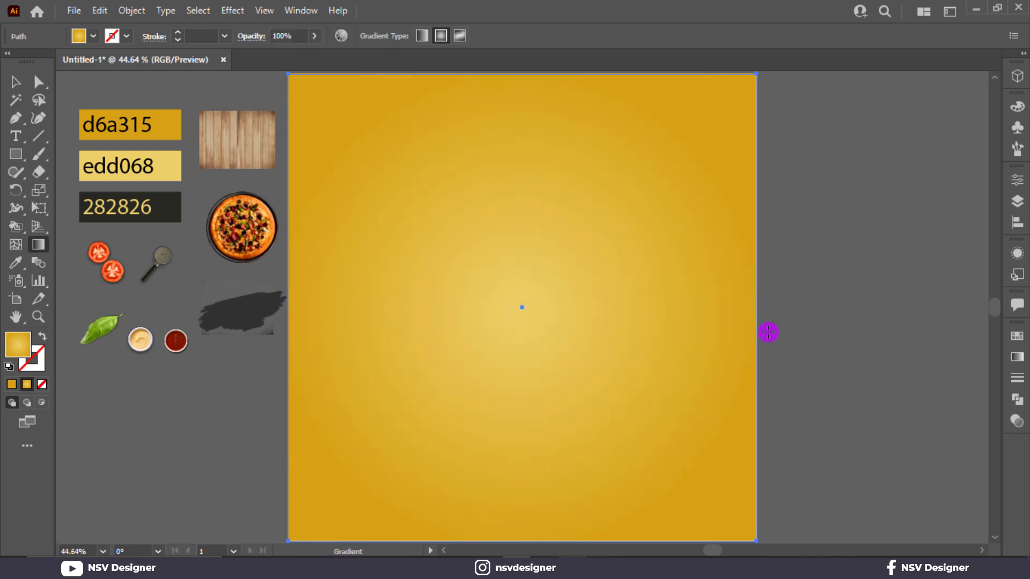
pyautogui.click(29, 84)
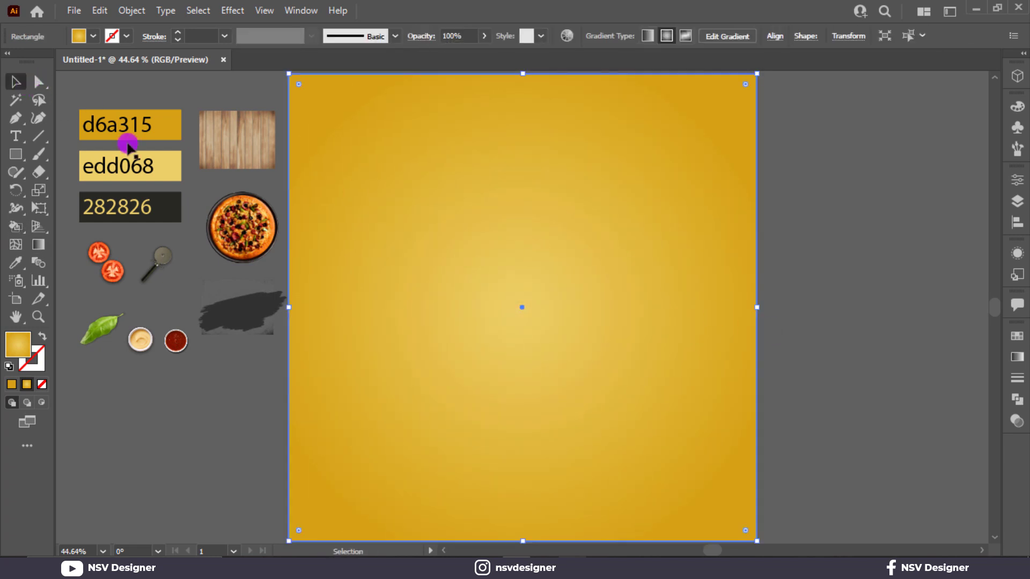
# Bring the wood-plank image to the front and move it to the artboard's top-left corner.
pyautogui.hotkey('ctrl', 'shift', 'a')
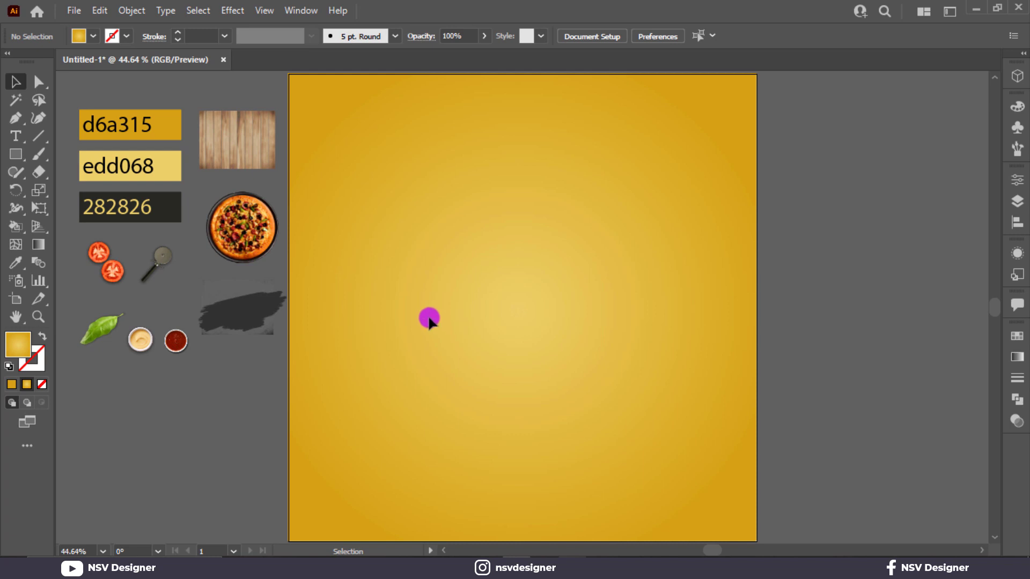
pyautogui.click(211, 166)
pyautogui.rightClick(212, 163)
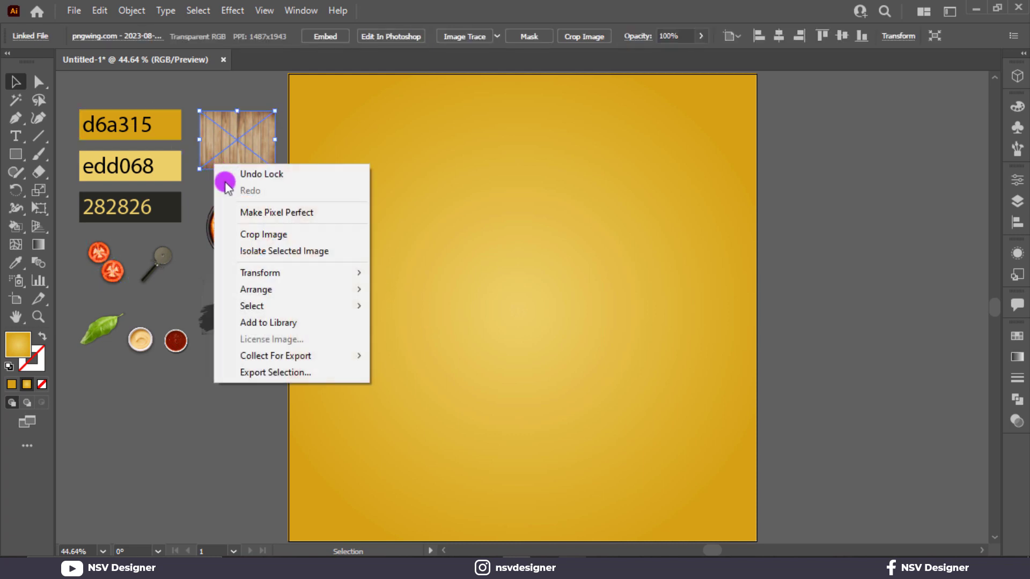
pyautogui.click(419, 289)
pyautogui.moveTo(256, 142); pyautogui.dragTo(345, 111)
# Set the wood image to Overlay blend mode and stretch it to fill the artboard.
pyautogui.click(1016, 422)
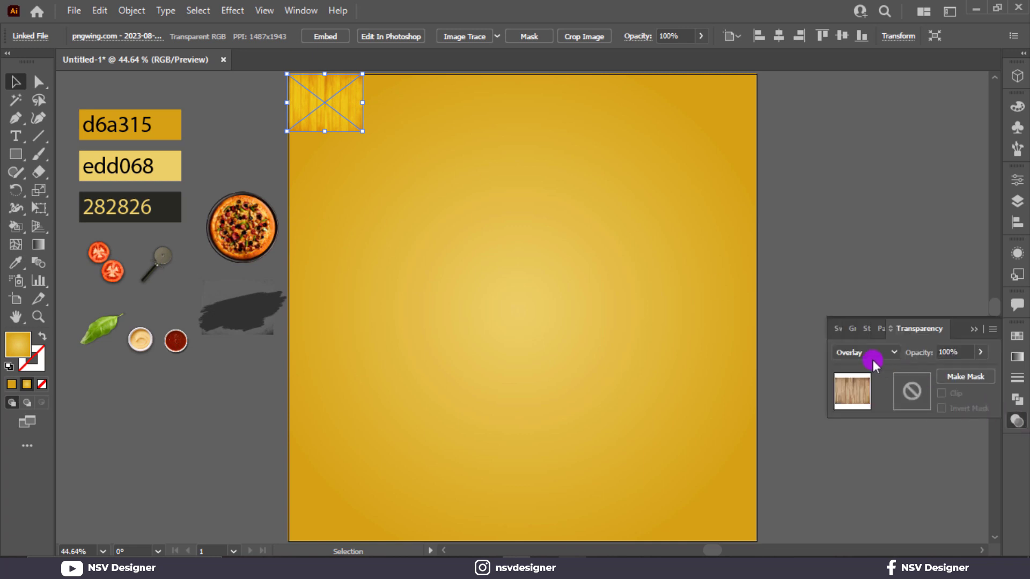
pyautogui.click(871, 353)
pyautogui.click(867, 202)
pyautogui.click(959, 325)
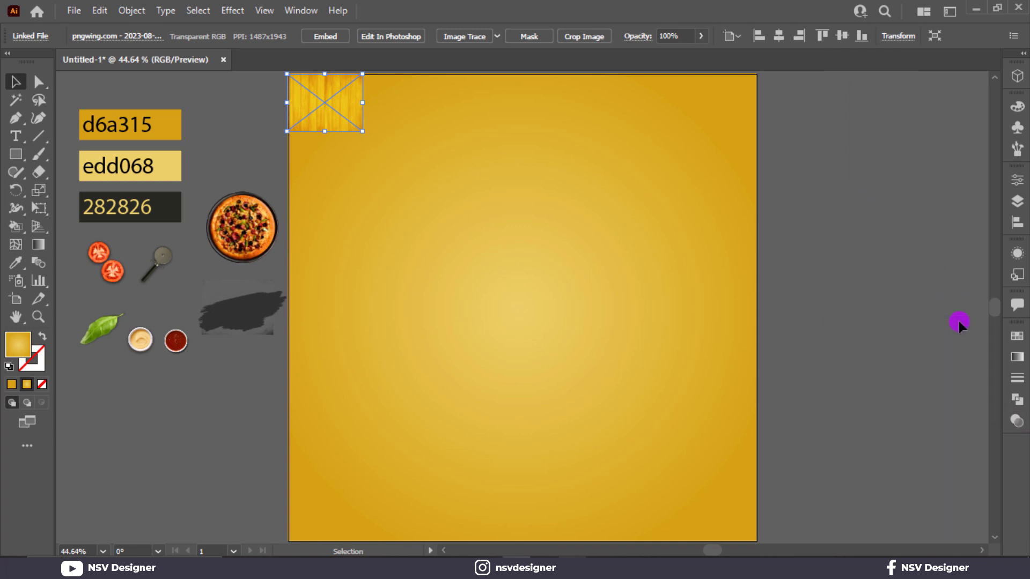
pyautogui.moveTo(365, 129)
pyautogui.mouseDown()
pyautogui.moveTo(651, 391)
pyautogui.moveTo(719, 469)
pyautogui.moveTo(767, 492)
pyautogui.moveTo(755, 492)
pyautogui.mouseUp()
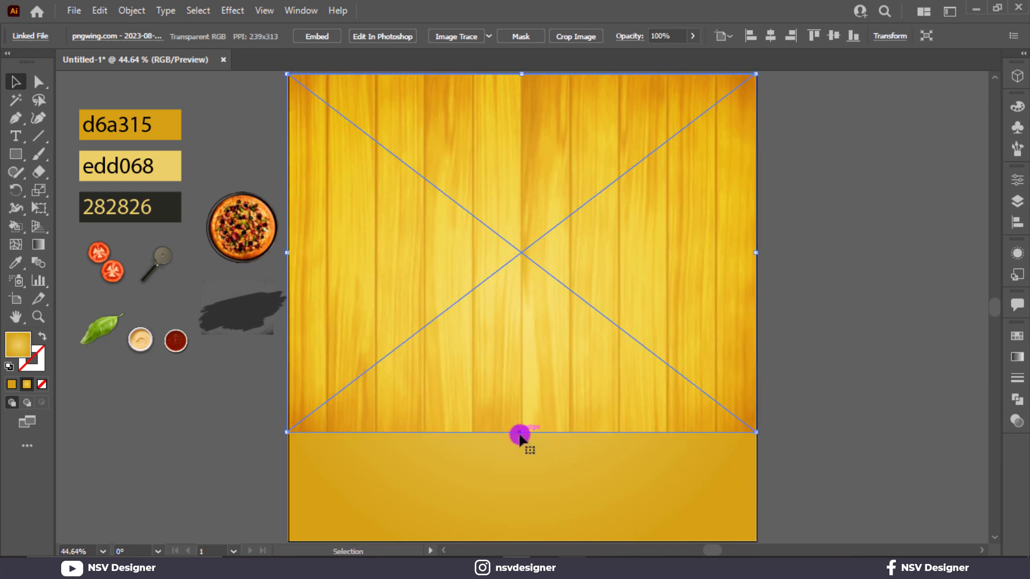
pyautogui.moveTo(521, 433); pyautogui.dragTo(524, 541)
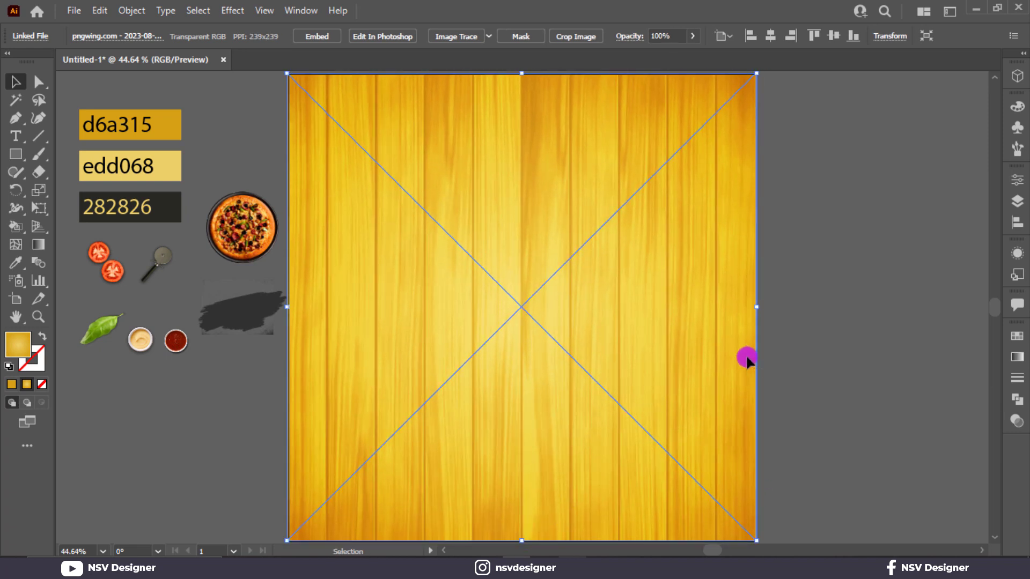
pyautogui.hotkey('ctrl', 'shift', 'a')
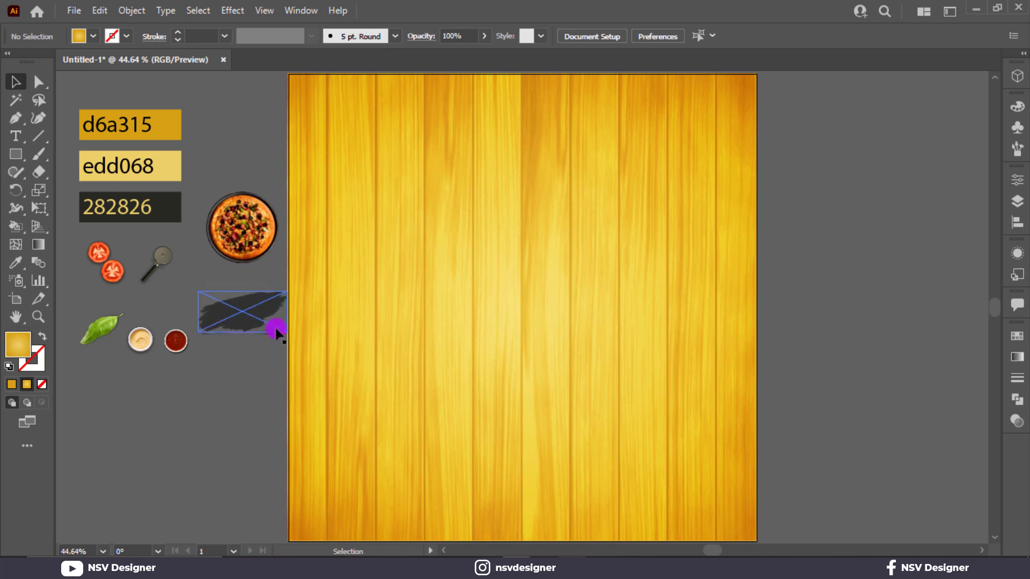
# Move the brush stroke aside, bring textire 1.png to the front and stretch it over the artboard.
pyautogui.moveTo(231, 327); pyautogui.dragTo(228, 416)
pyautogui.click(247, 324)
pyautogui.rightClick(238, 321)
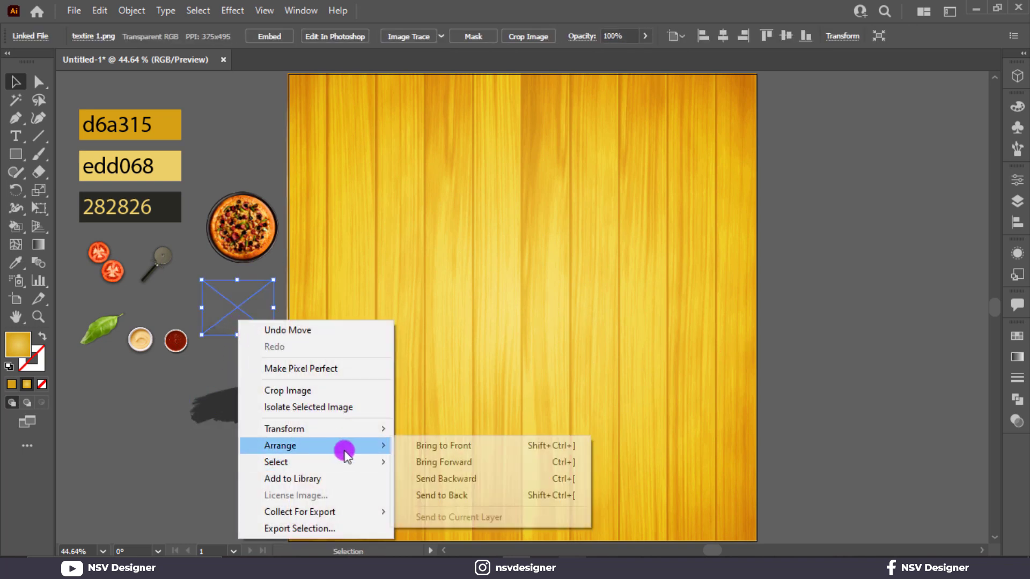
pyautogui.click(443, 445)
pyautogui.moveTo(245, 330)
pyautogui.mouseDown()
pyautogui.moveTo(335, 123)
pyautogui.moveTo(754, 539)
pyautogui.mouseUp()
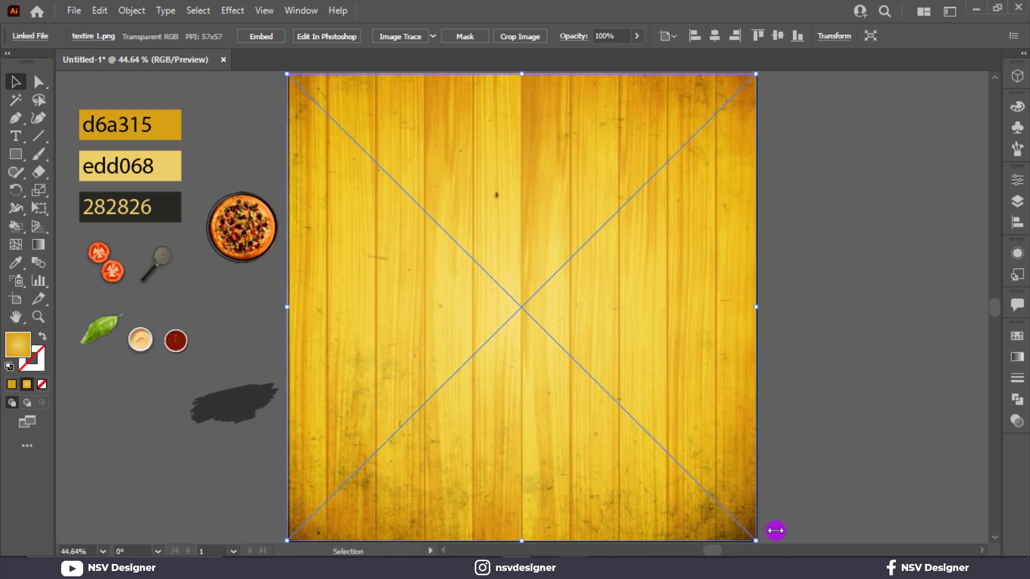
# Set the texture's blend mode to Hard Light.
pyautogui.click(1017, 421)
pyautogui.click(890, 357)
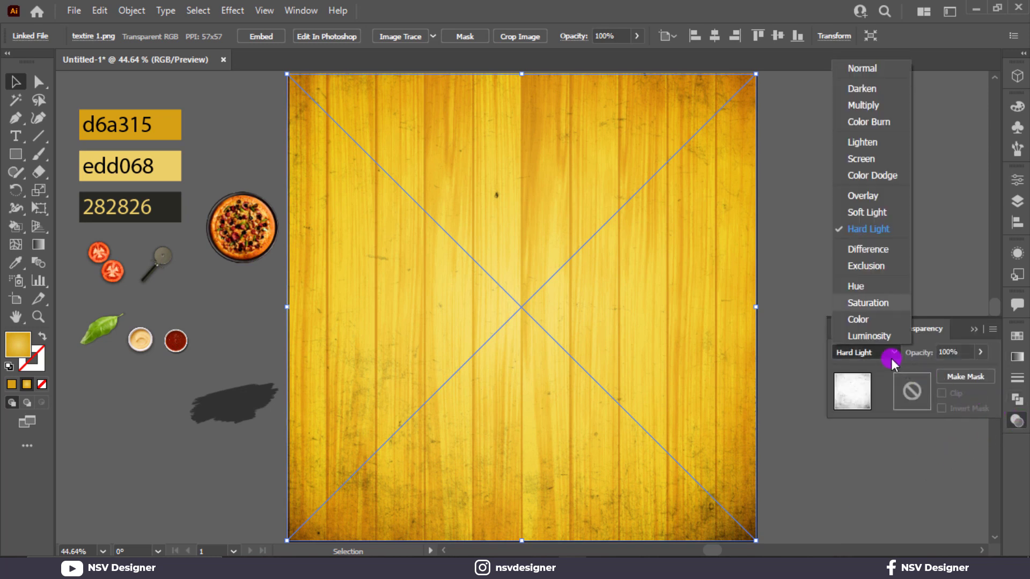
pyautogui.click(846, 225)
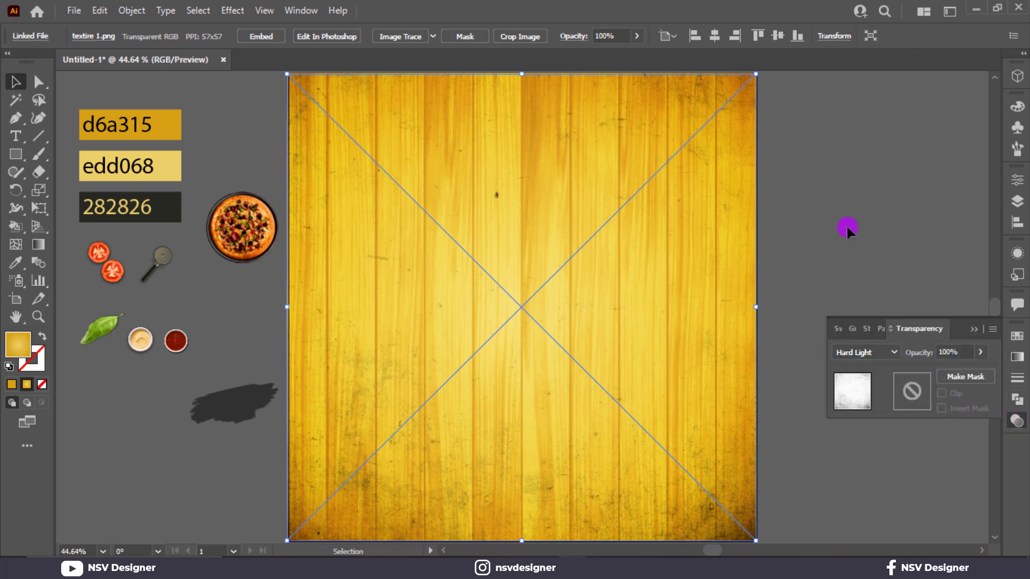
pyautogui.click(976, 329)
pyautogui.click(815, 240)
pyautogui.click(731, 320)
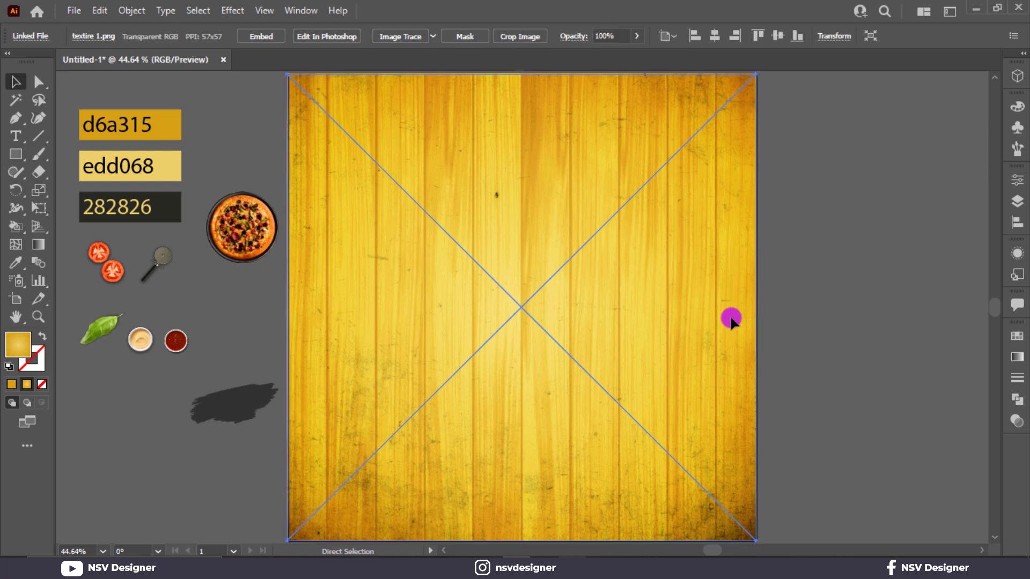
pyautogui.hotkey('ctrl', 'shift', 'a')
# Bring the pizza to the front, centre it vertically and enlarge it to about 504 px wide.
pyautogui.rightClick(225, 242)
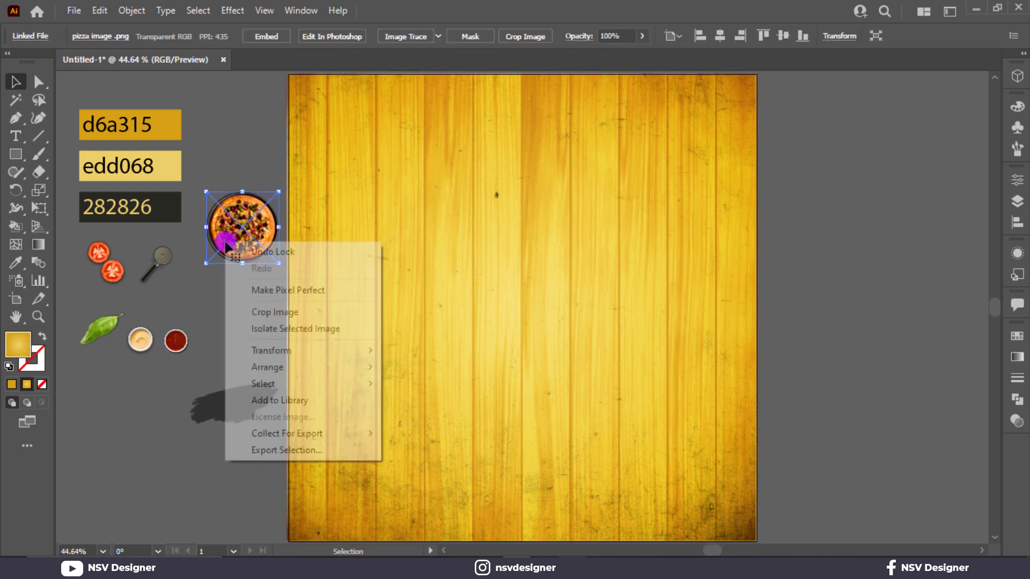
pyautogui.click(432, 369)
pyautogui.moveTo(267, 239); pyautogui.dragTo(538, 351)
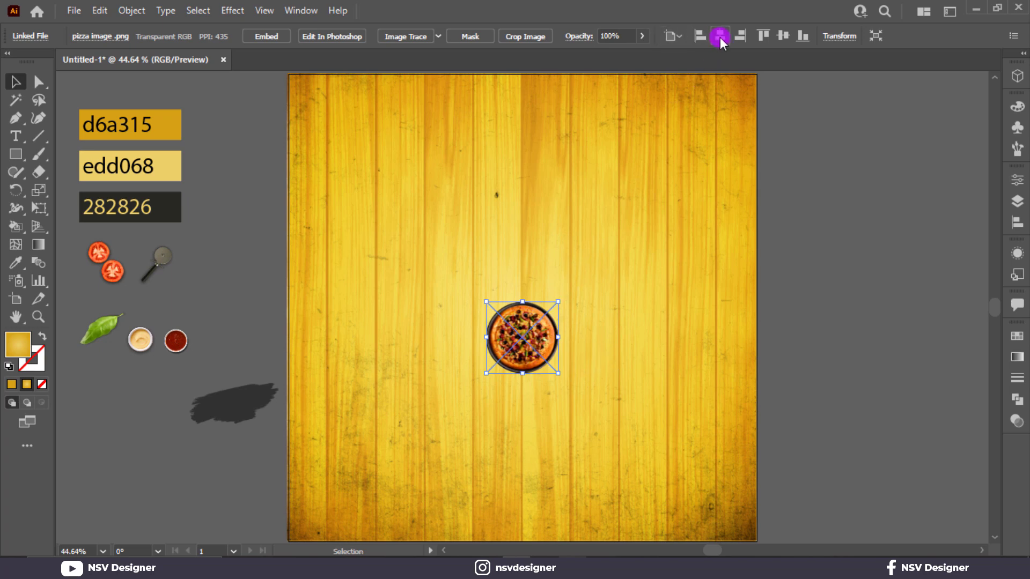
pyautogui.click(783, 38)
pyautogui.moveTo(558, 342); pyautogui.dragTo(716, 437)
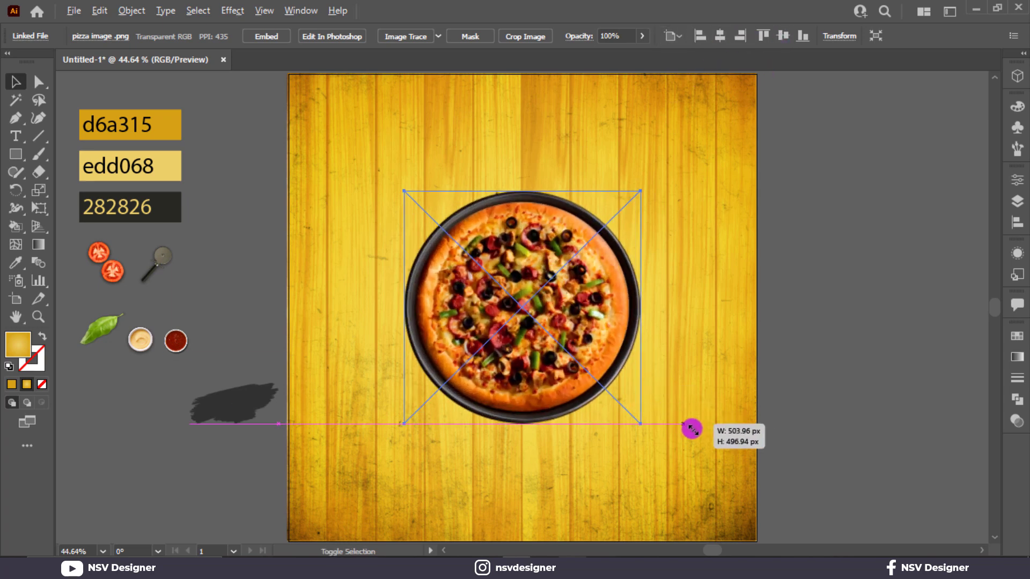
pyautogui.moveTo(590, 371); pyautogui.dragTo(590, 388)
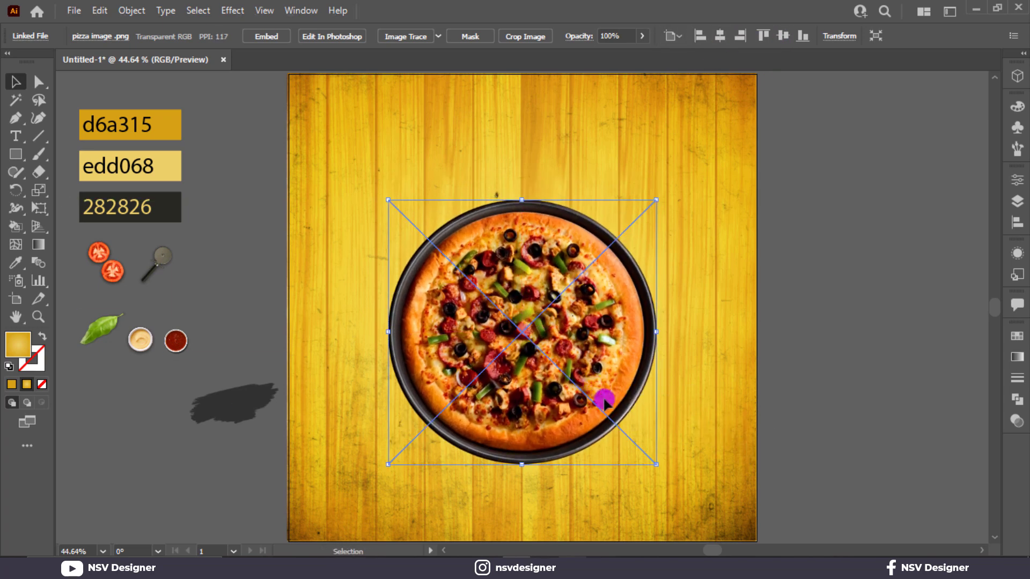
pyautogui.moveTo(657, 464); pyautogui.dragTo(665, 472)
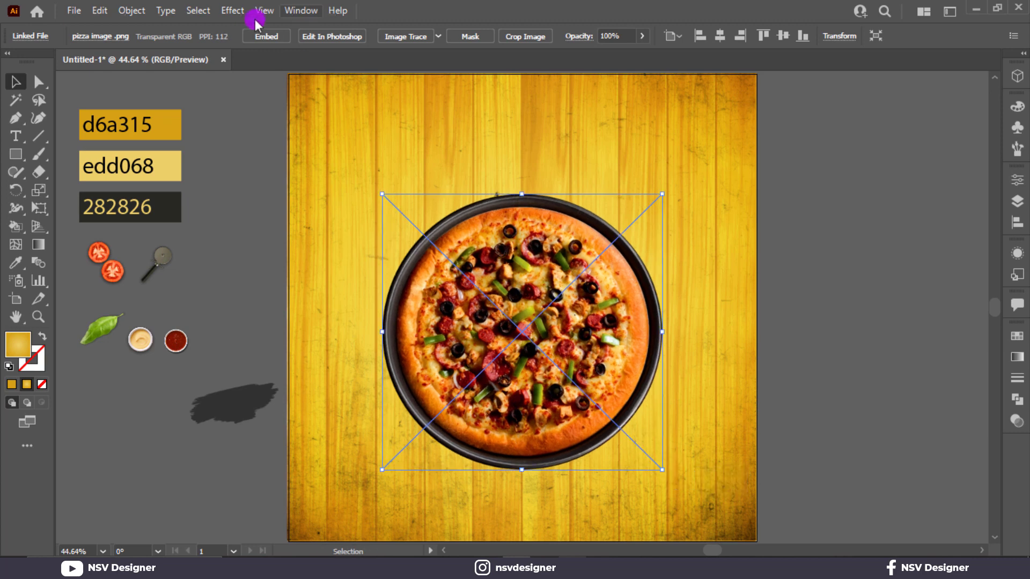
# Add a Drop Shadow to the pizza with 20 px X and Y offsets and 35 px blur.
pyautogui.click(236, 10)
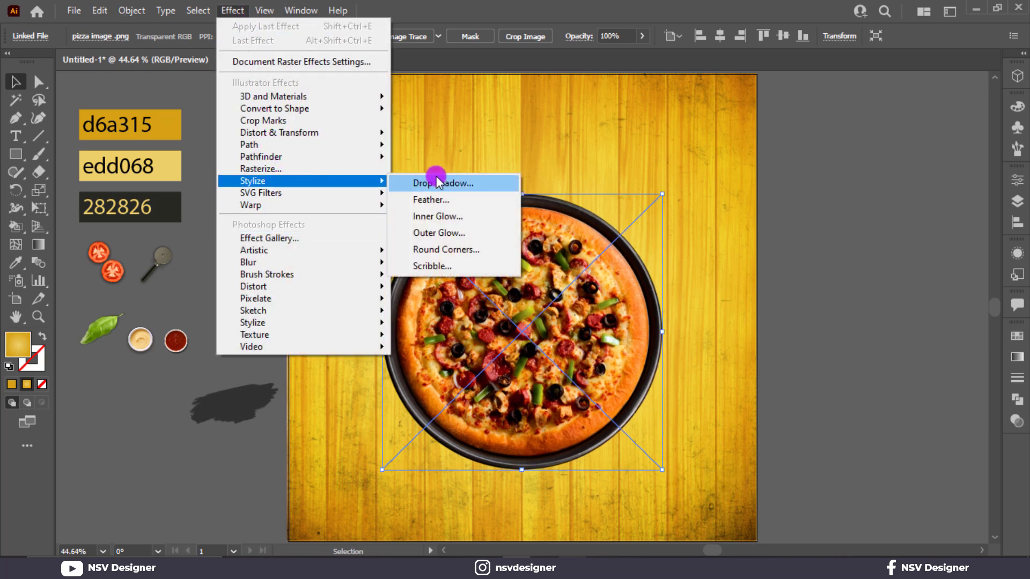
pyautogui.click(595, 252)
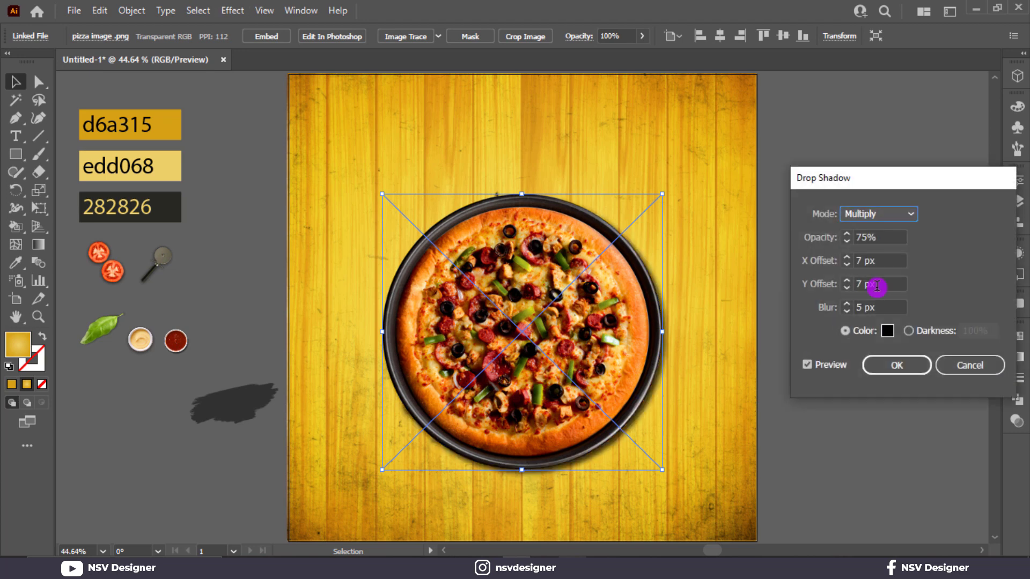
pyautogui.click(848, 258)
pyautogui.click(847, 259)
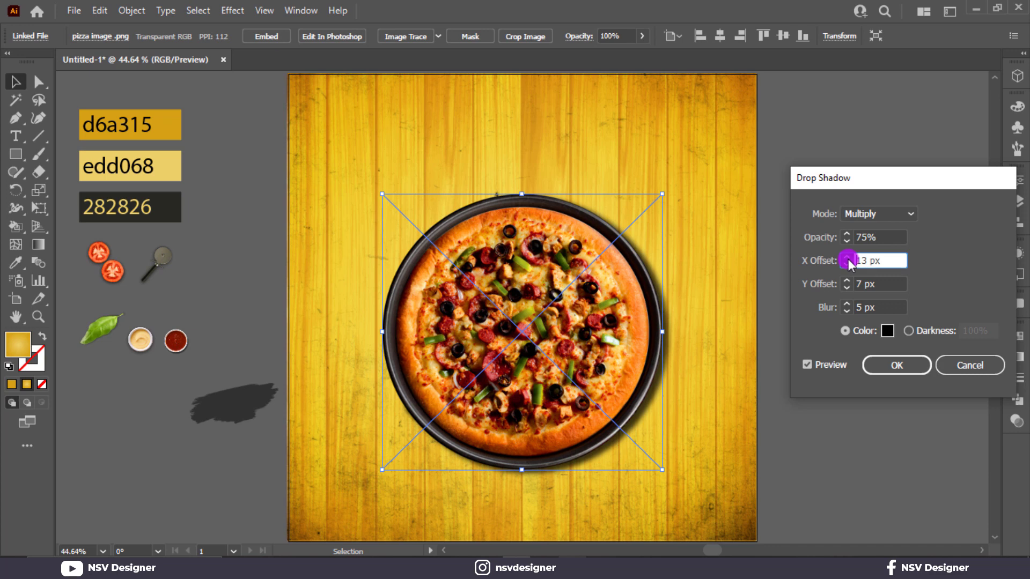
pyautogui.click(845, 260)
pyautogui.write('20')
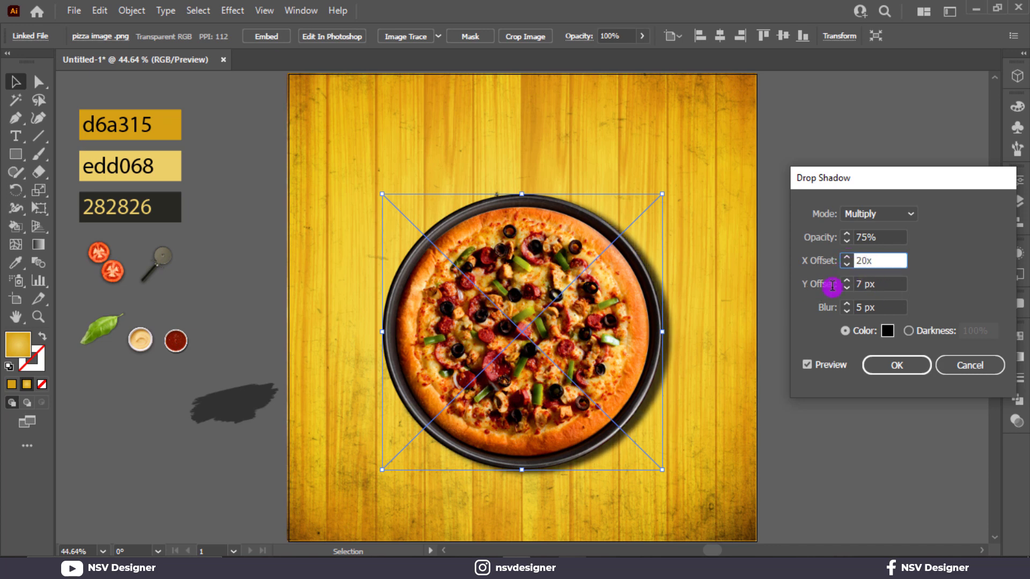
pyautogui.press('Tab')
pyautogui.hotkey('shift', 'Tab')
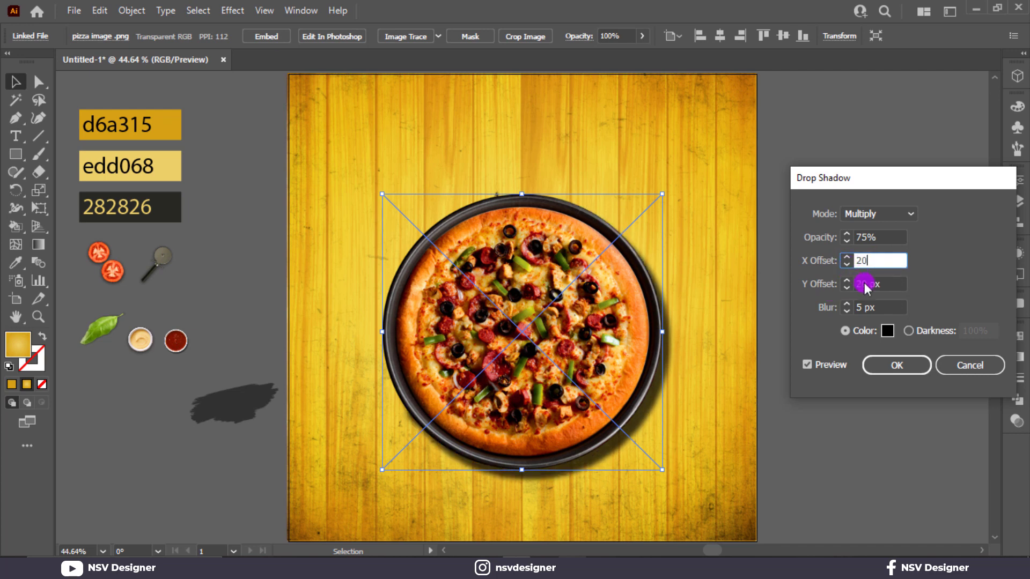
pyautogui.moveTo(890, 306); pyautogui.dragTo(815, 308)
pyautogui.write('35')
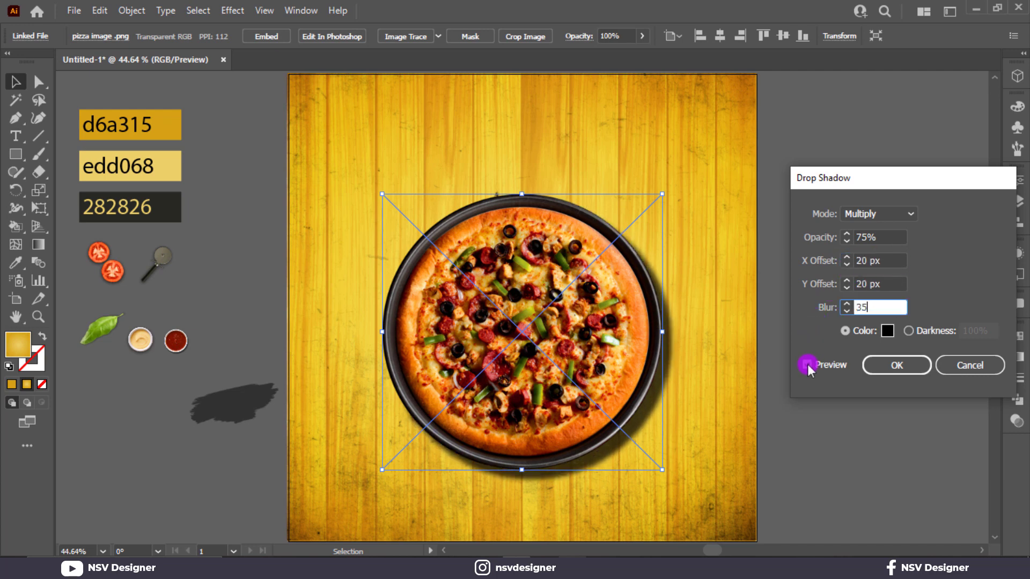
pyautogui.click(807, 366)
pyautogui.click(872, 306)
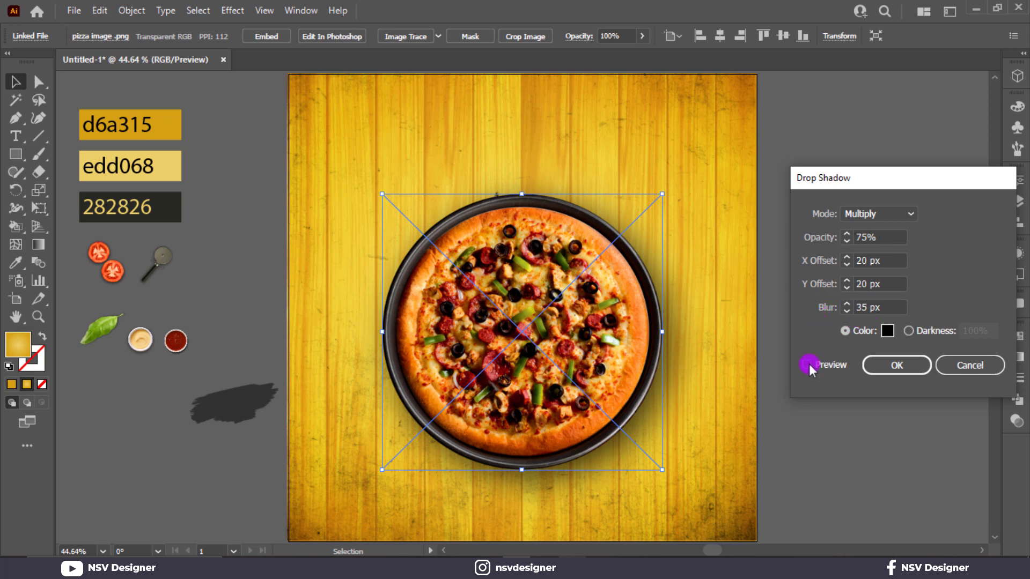
pyautogui.click(873, 369)
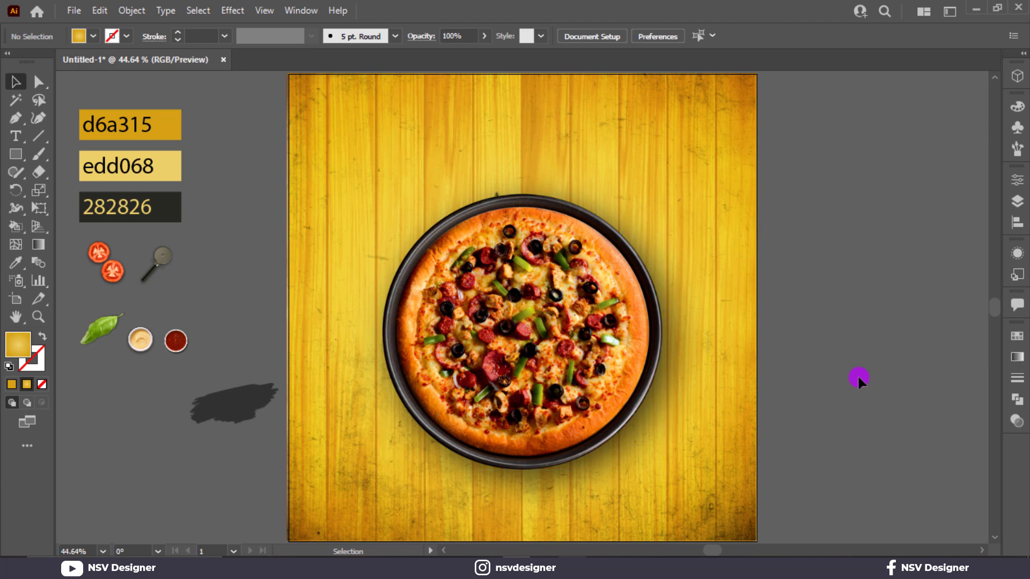
# Enlarge the pizza slightly around its centre.
pyautogui.click(496, 391)
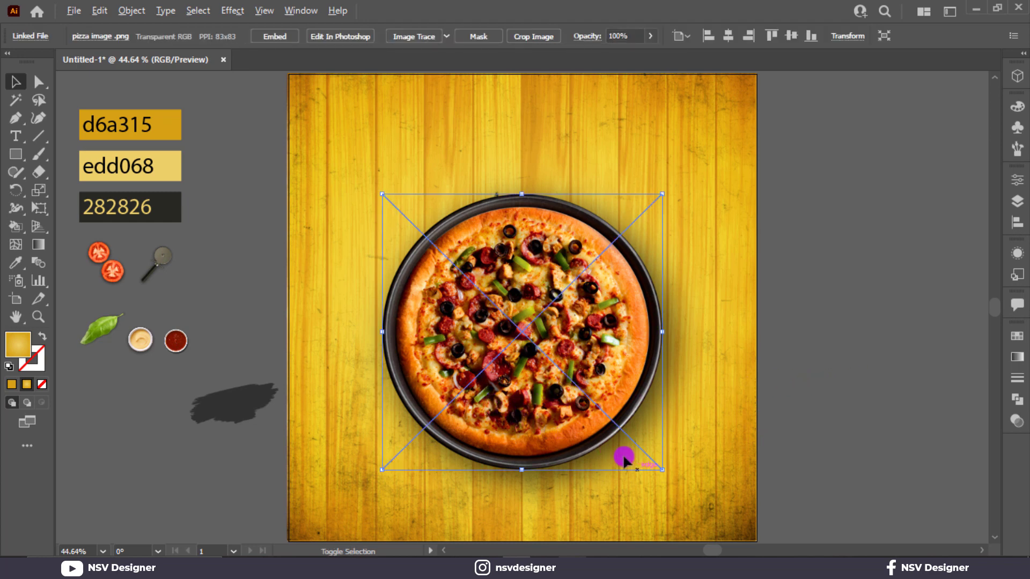
pyautogui.moveTo(662, 472); pyautogui.dragTo(670, 479)
pyautogui.click(883, 395)
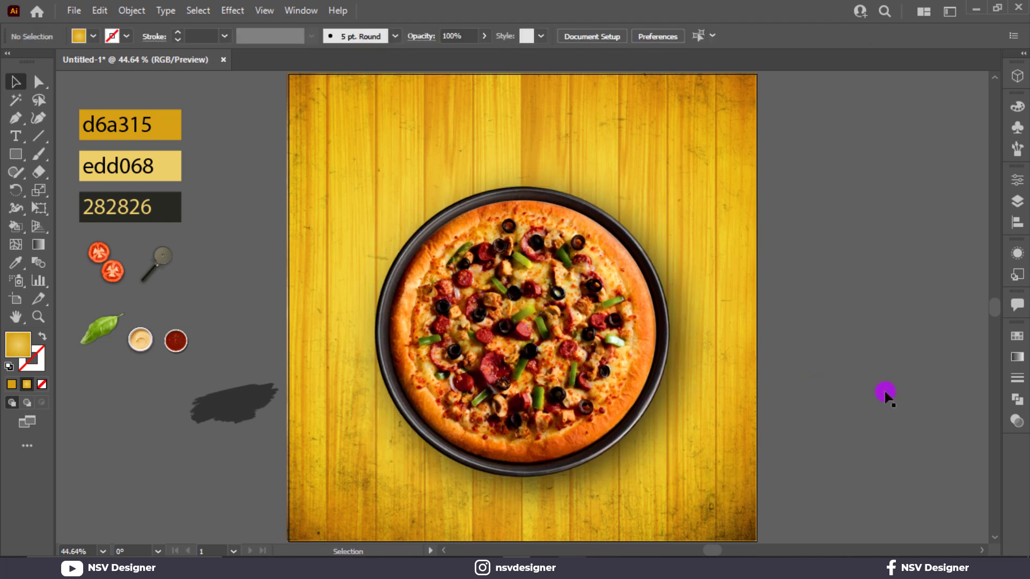
pyautogui.moveTo(182, 348); pyautogui.dragTo(182, 347)
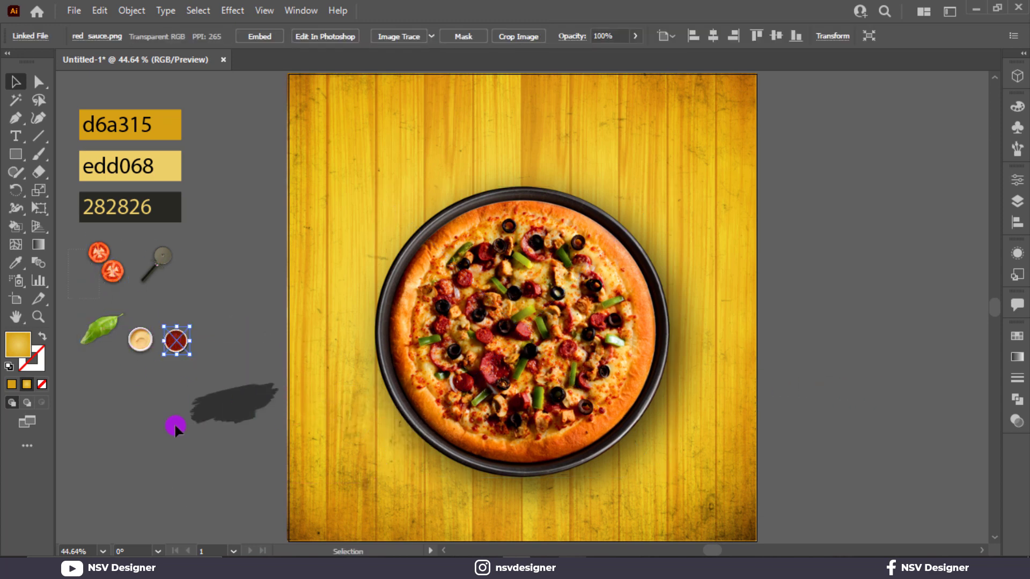
# Bring all ingredient images to the front and move the red sauce beside the pizza.
pyautogui.moveTo(70, 228); pyautogui.dragTo(285, 429)
pyautogui.rightClick(230, 433)
pyautogui.click(397, 352)
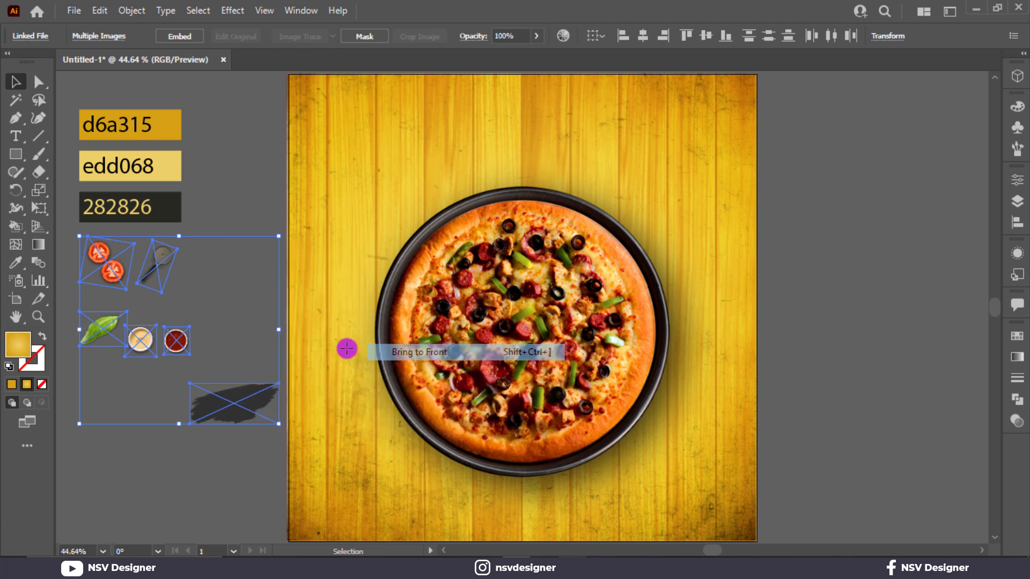
pyautogui.click(229, 348)
pyautogui.moveTo(185, 346)
pyautogui.mouseDown()
pyautogui.moveTo(342, 430)
pyautogui.moveTo(402, 433)
pyautogui.mouseUp()
pyautogui.keyDown('shift'); pyautogui.click(141, 340); pyautogui.keyUp('shift')
# Move both sauce bowls to the pizza's lower left and shrink the white sauce slightly.
pyautogui.moveTo(339, 405); pyautogui.dragTo(356, 385)
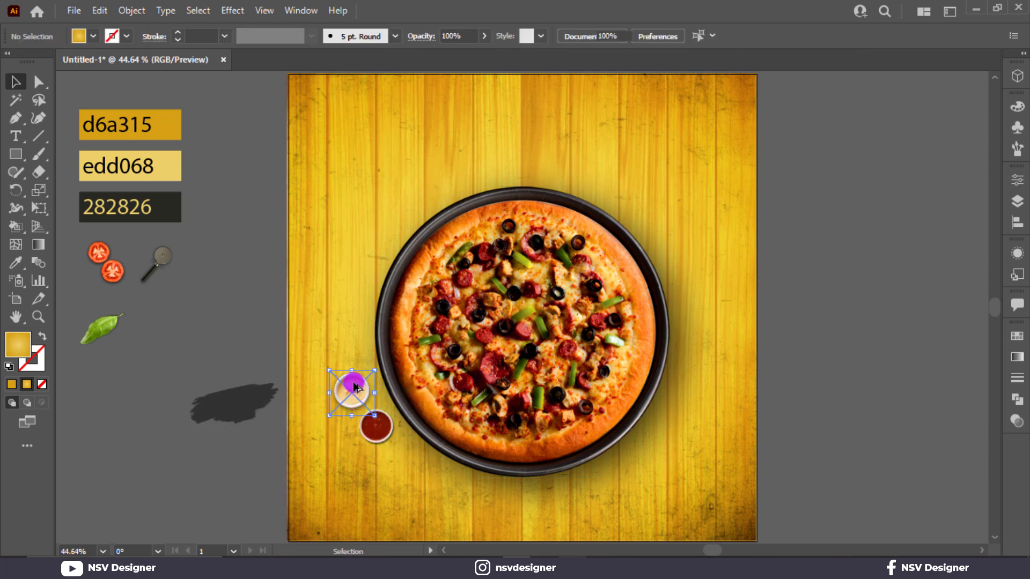
pyautogui.scroll(2, 351, 379)
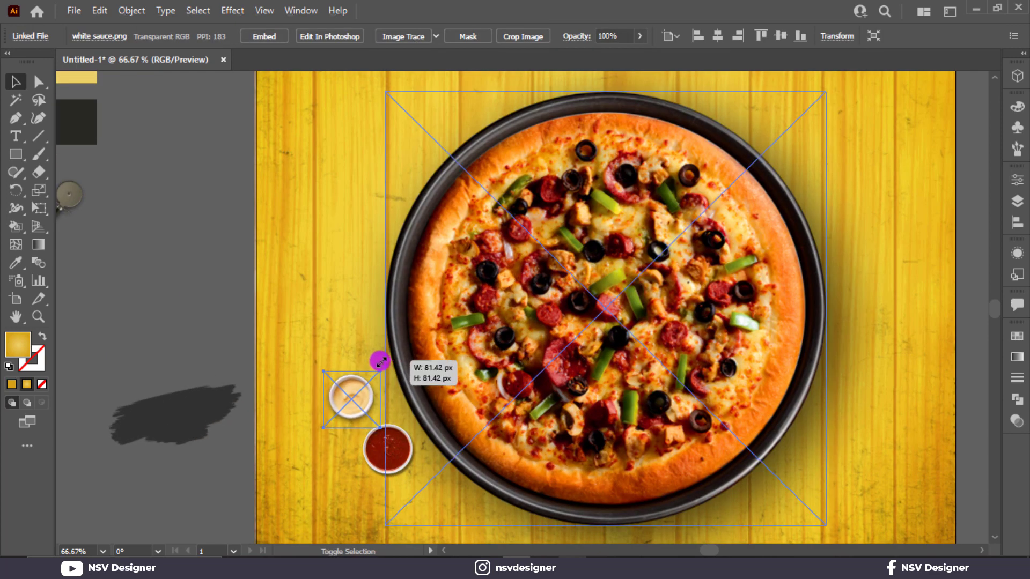
pyautogui.scroll(2, 380, 364)
pyautogui.scroll(-3, 379, 365)
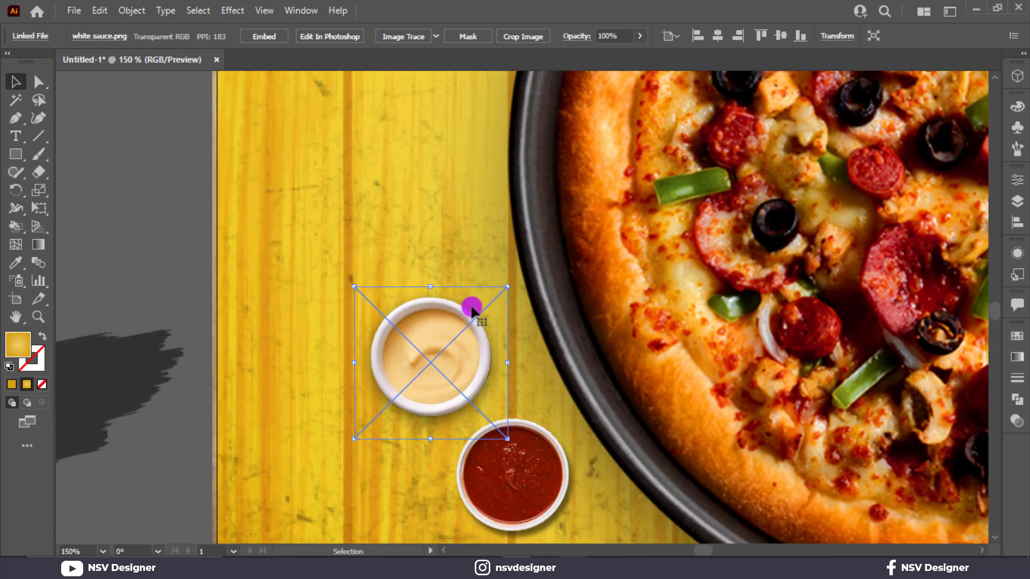
pyautogui.moveTo(508, 286); pyautogui.dragTo(494, 290)
pyautogui.click(151, 259)
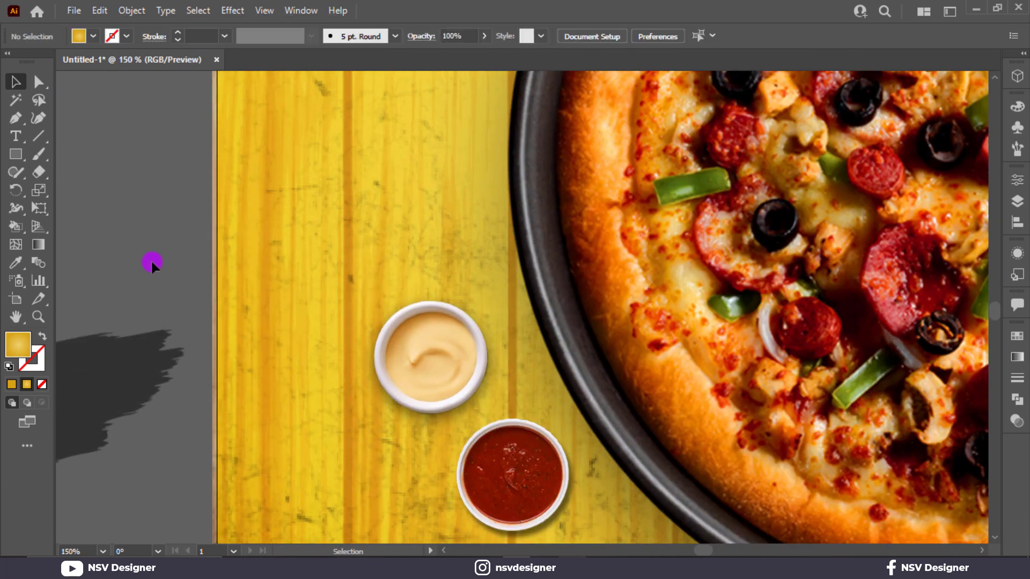
pyautogui.hotkey('ctrl', '0')
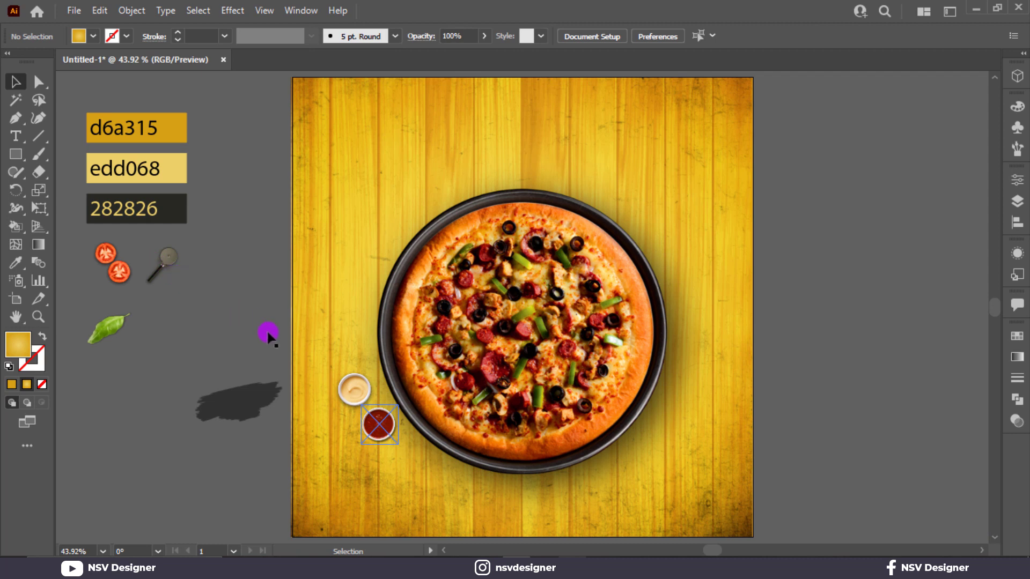
# Place the pizza cutter beside the pizza's lower right and resize it.
pyautogui.click(357, 387)
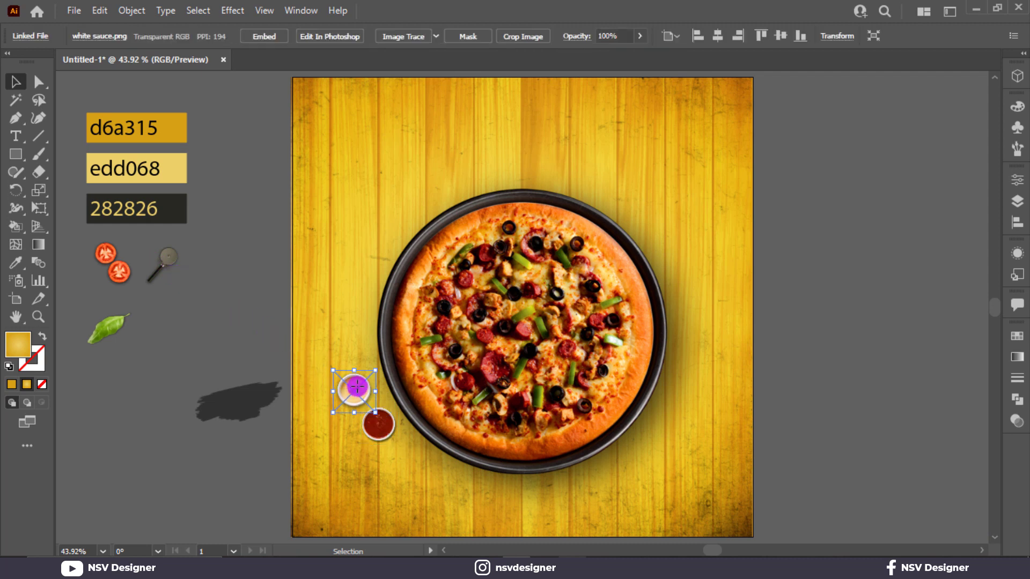
pyautogui.click(140, 331)
pyautogui.moveTo(170, 267); pyautogui.dragTo(692, 426)
pyautogui.moveTo(695, 461)
pyautogui.mouseDown()
pyautogui.moveTo(713, 471)
pyautogui.moveTo(667, 424)
pyautogui.moveTo(680, 426)
pyautogui.mouseUp()
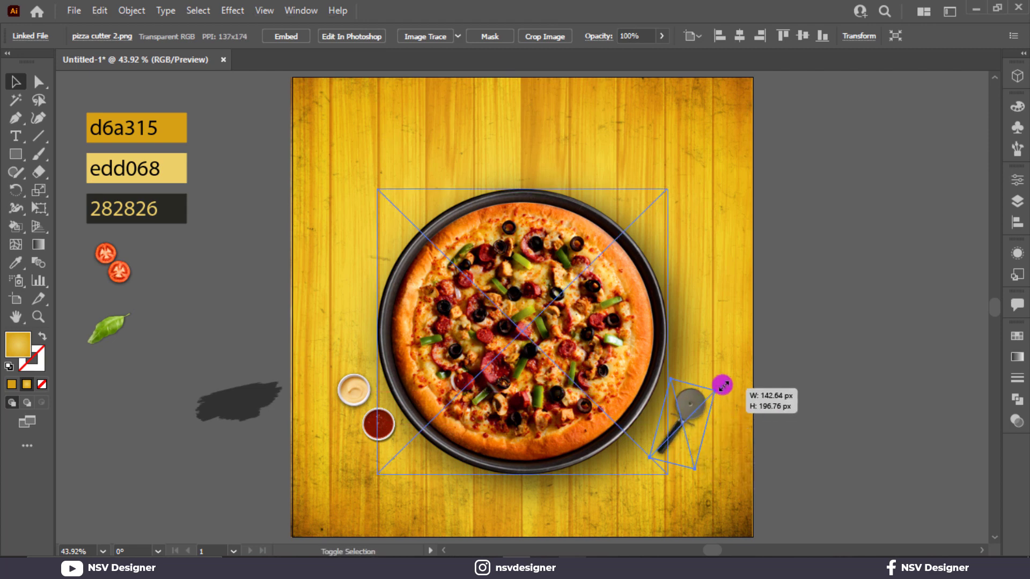
# Place and scale the tomato slices at the pizza's upper right.
pyautogui.click(791, 342)
pyautogui.moveTo(110, 287)
pyautogui.mouseDown()
pyautogui.moveTo(650, 231)
pyautogui.moveTo(682, 246)
pyautogui.mouseUp()
pyautogui.click(675, 244)
pyautogui.click(673, 223)
pyautogui.click(812, 234)
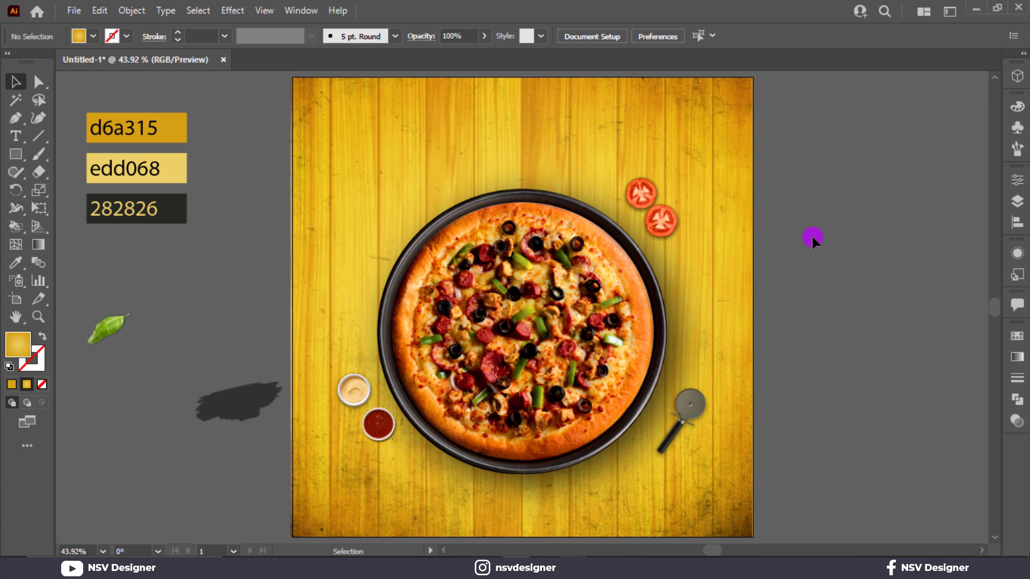
pyautogui.moveTo(642, 219); pyautogui.dragTo(661, 243)
pyautogui.click(799, 288)
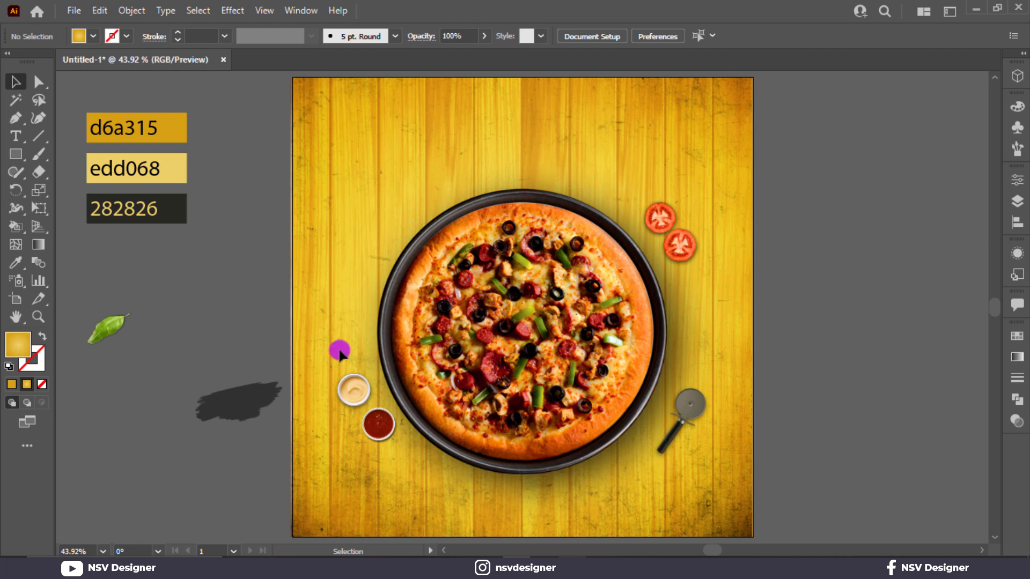
# Nudge the sauces, cutter and tomatoes, then place a leaf at the poster's right edge.
pyautogui.moveTo(349, 416); pyautogui.dragTo(373, 433)
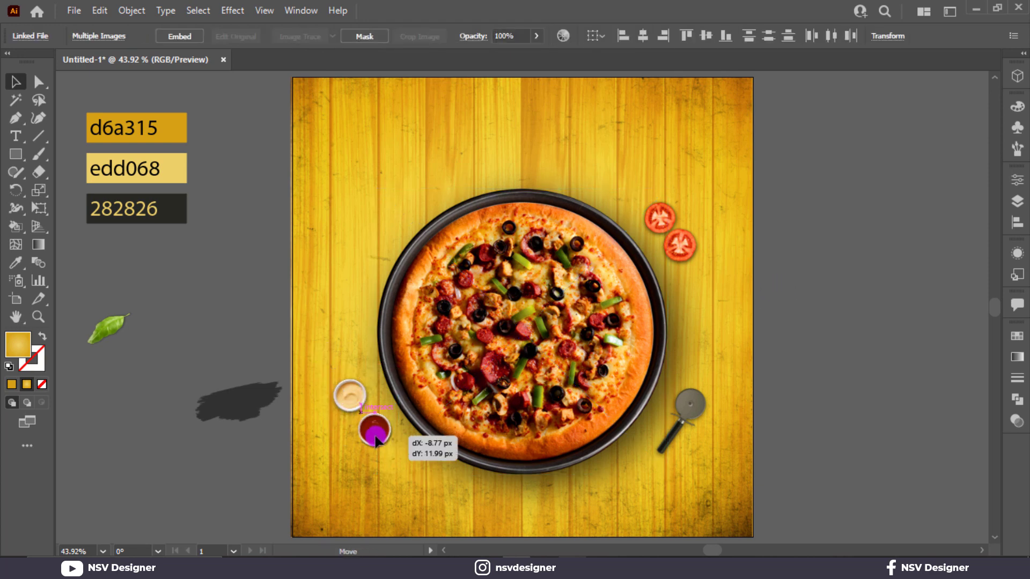
pyautogui.hotkey('ctrl', 'shift', 'a')
pyautogui.moveTo(692, 414); pyautogui.dragTo(704, 419)
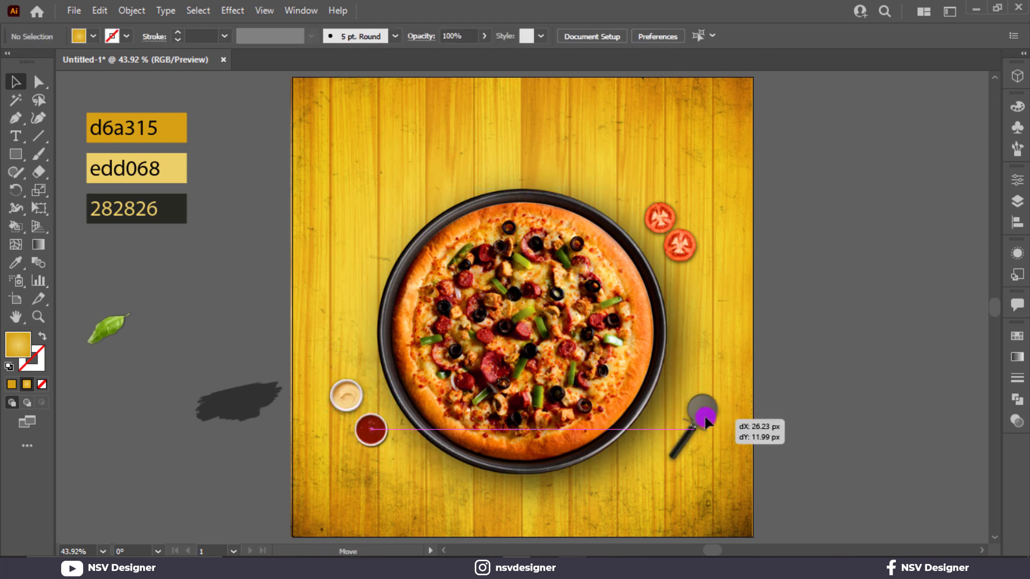
pyautogui.moveTo(676, 247); pyautogui.dragTo(680, 239)
pyautogui.click(774, 213)
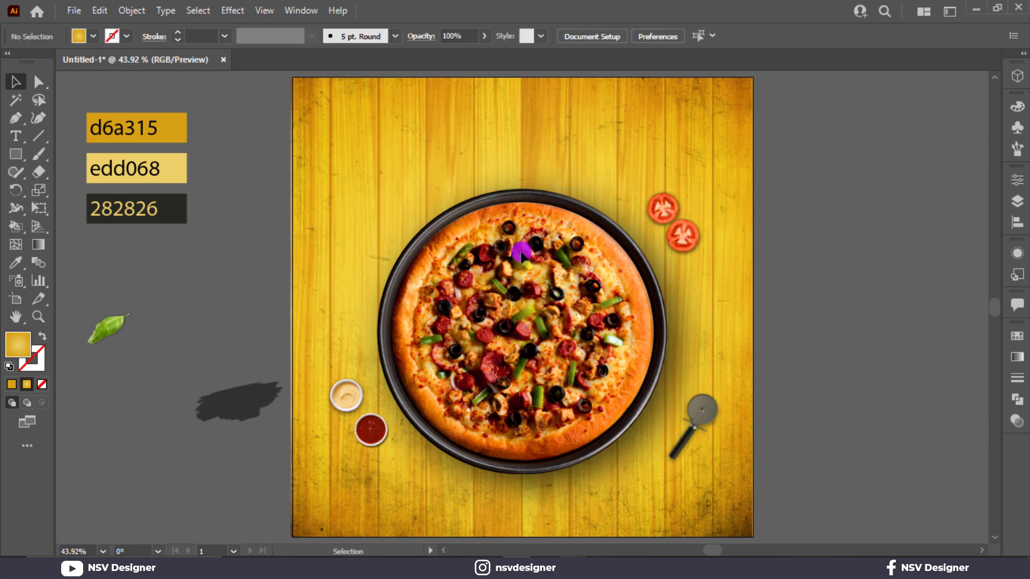
pyautogui.moveTo(92, 329)
pyautogui.mouseDown()
pyautogui.moveTo(742, 317)
pyautogui.moveTo(837, 269)
pyautogui.mouseUp()
# Place a rotated copy of the leaf at the poster's left edge.
pyautogui.click(893, 218)
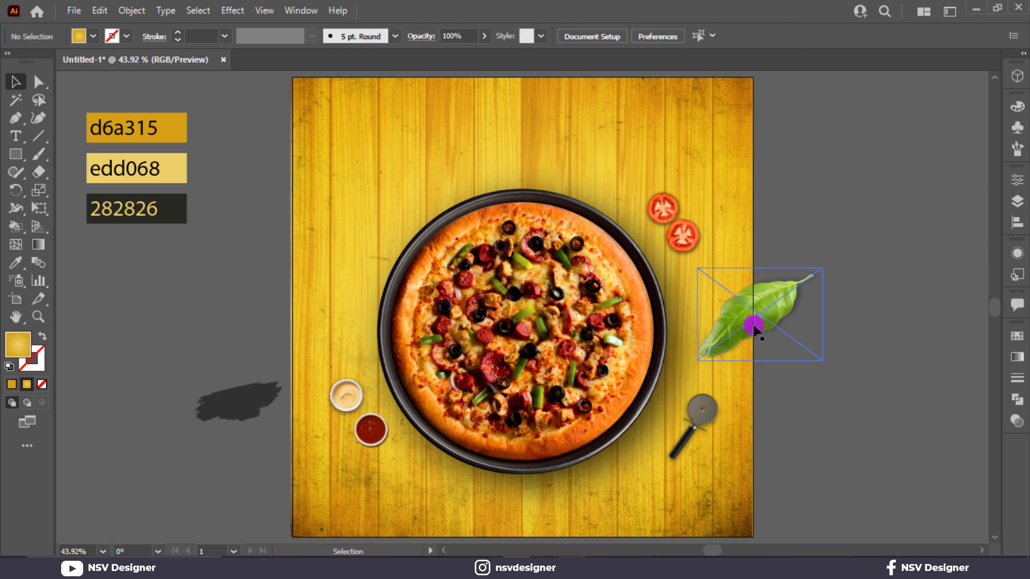
pyautogui.moveTo(750, 325)
pyautogui.mouseDown()
pyautogui.moveTo(294, 375)
pyautogui.moveTo(252, 332)
pyautogui.mouseUp()
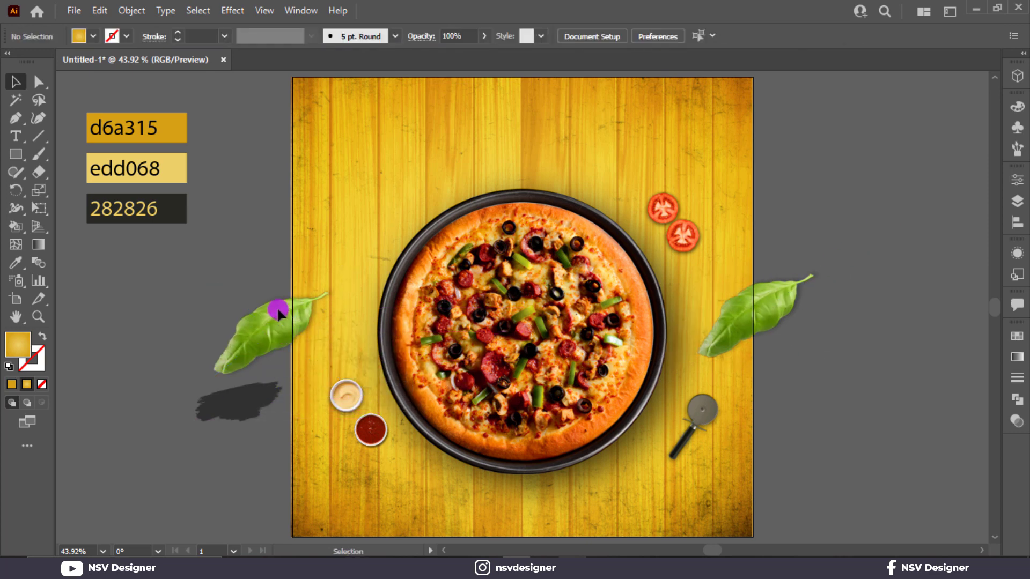
pyautogui.moveTo(340, 280); pyautogui.dragTo(170, 292)
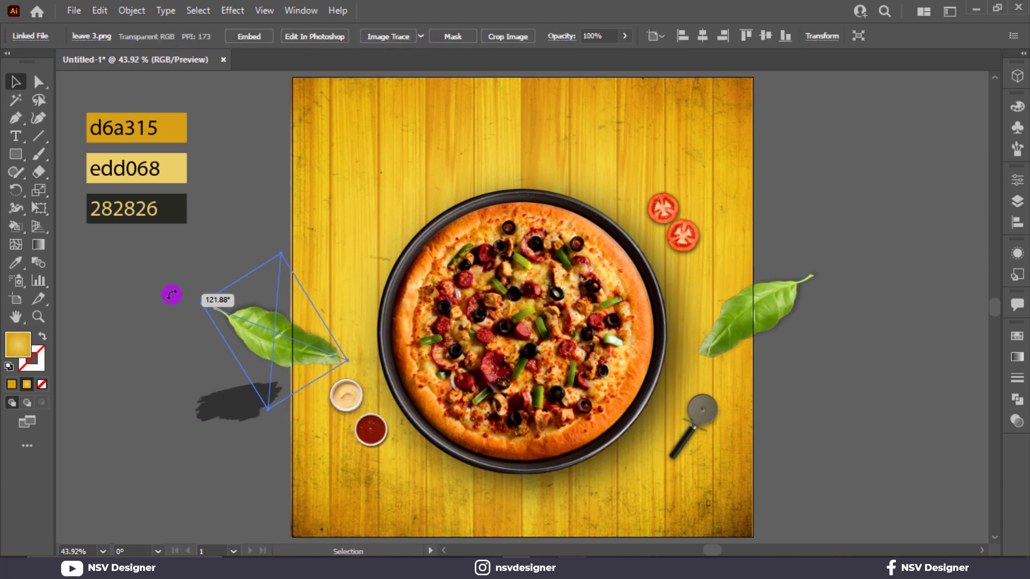
pyautogui.moveTo(276, 343)
pyautogui.mouseDown()
pyautogui.moveTo(753, 494)
pyautogui.moveTo(747, 485)
pyautogui.moveTo(692, 520)
pyautogui.moveTo(672, 454)
pyautogui.mouseUp()
pyautogui.click(173, 420)
# Add a rotated leaf at the bottom edge and select all three leaves.
pyautogui.hotkey('ctrl', '-')
pyautogui.click(922, 393)
pyautogui.click(754, 348)
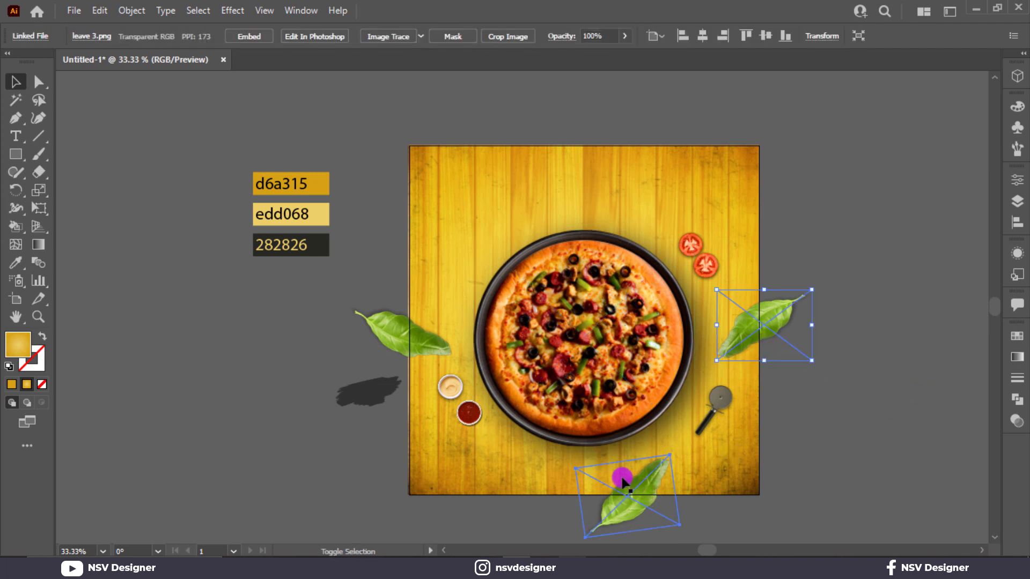
pyautogui.keyDown('shift'); pyautogui.click(621, 477); pyautogui.keyUp('shift')
pyautogui.keyDown('shift'); pyautogui.click(395, 342); pyautogui.keyUp('shift')
pyautogui.click(232, 10)
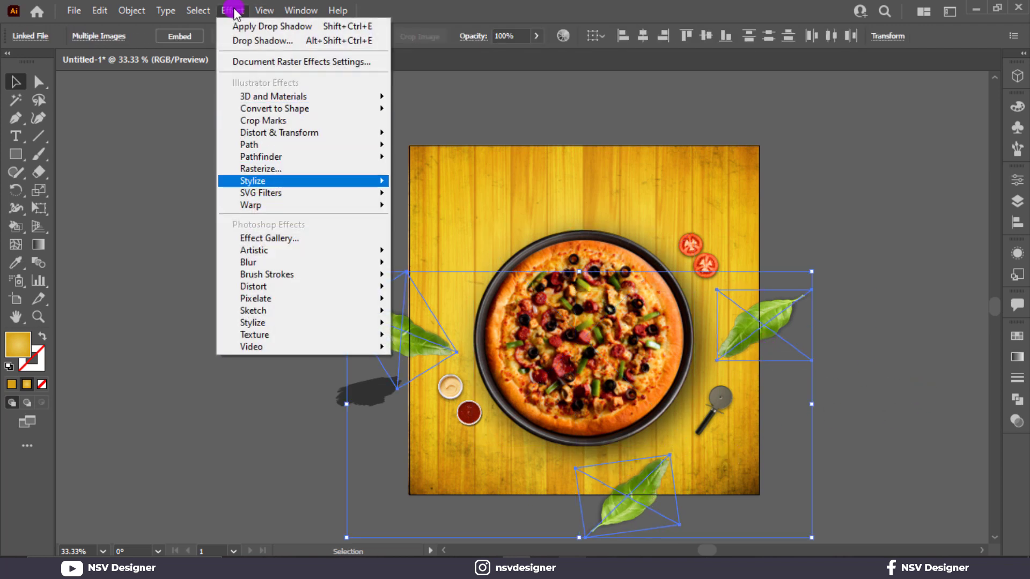
# Apply a 5-pixel Gaussian Blur to the three selected leaves.
pyautogui.click(430, 183)
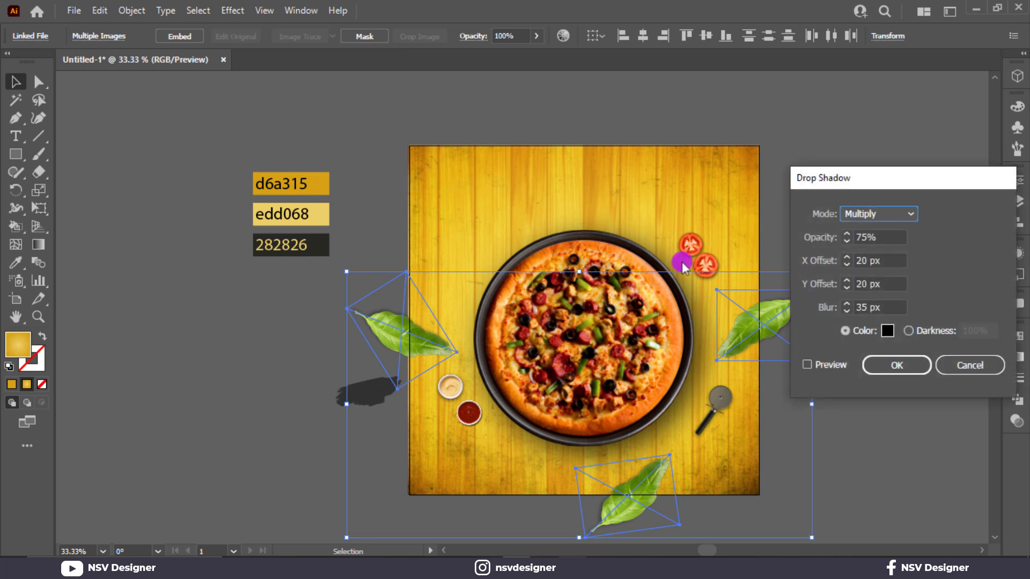
pyautogui.click(975, 365)
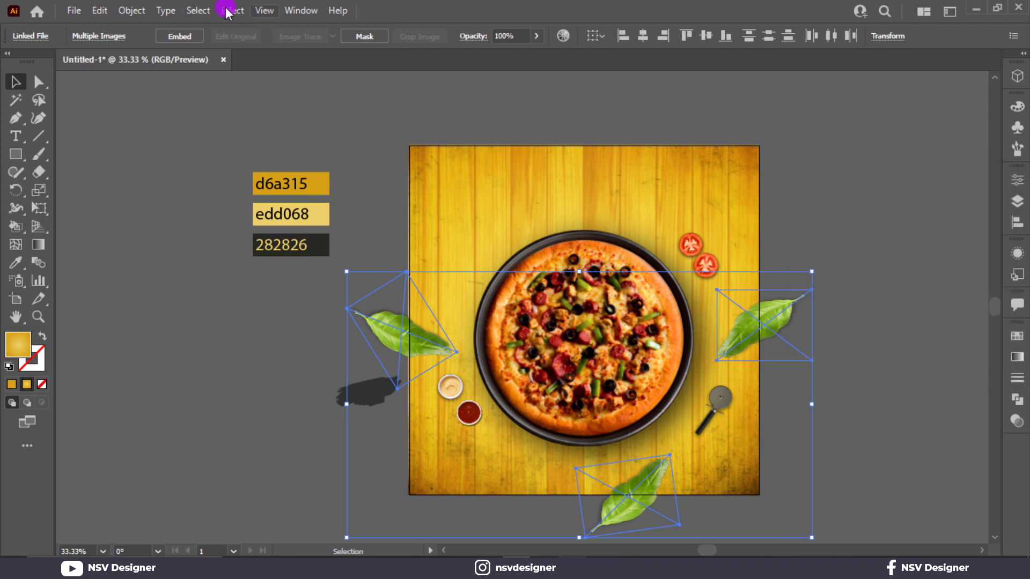
pyautogui.click(227, 10)
pyautogui.click(453, 260)
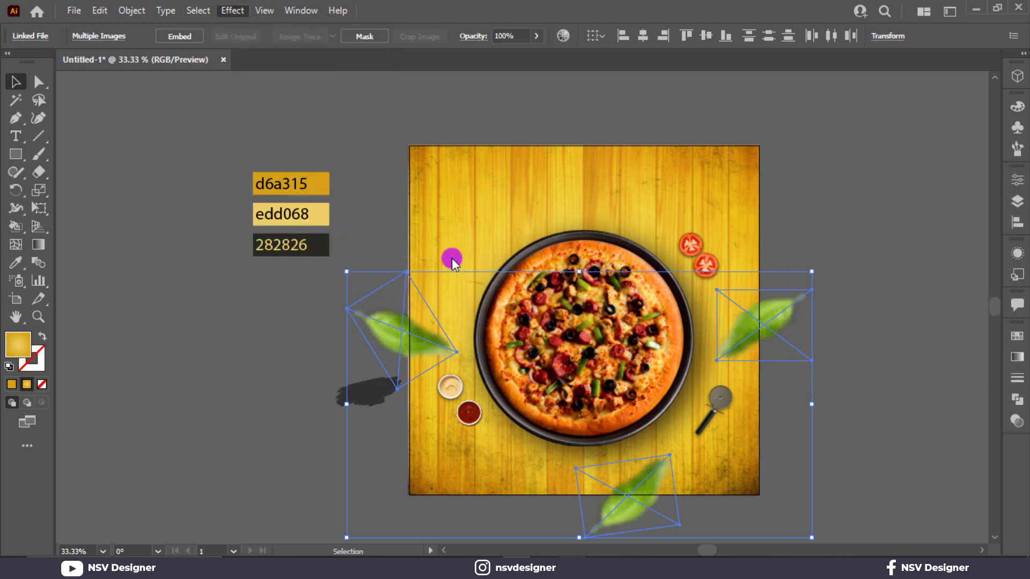
pyautogui.press('Up')
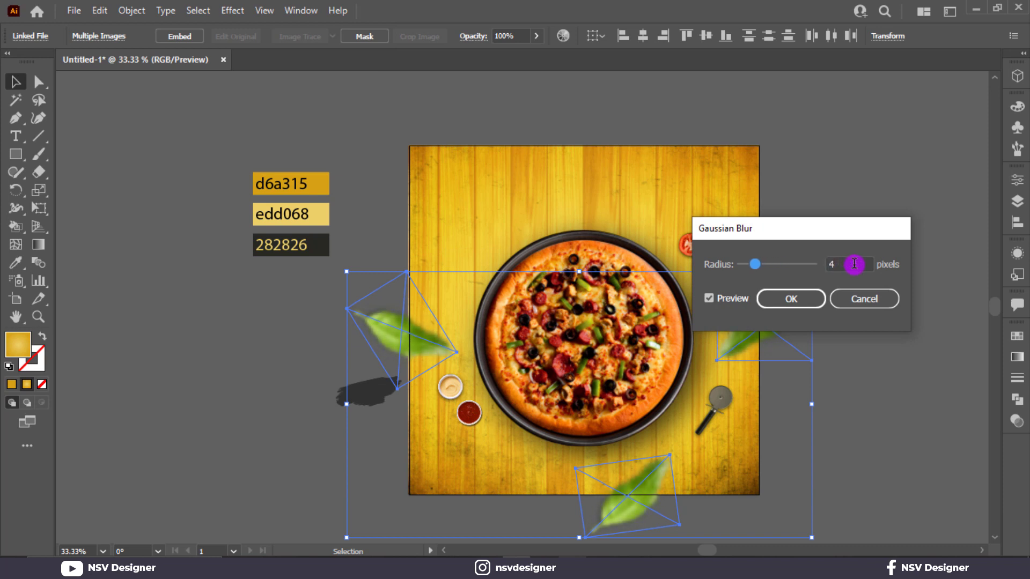
pyautogui.click(814, 296)
pyautogui.click(837, 415)
# Bring the dark brush stroke to the front, move it to the poster's top and enlarge it.
pyautogui.click(379, 397)
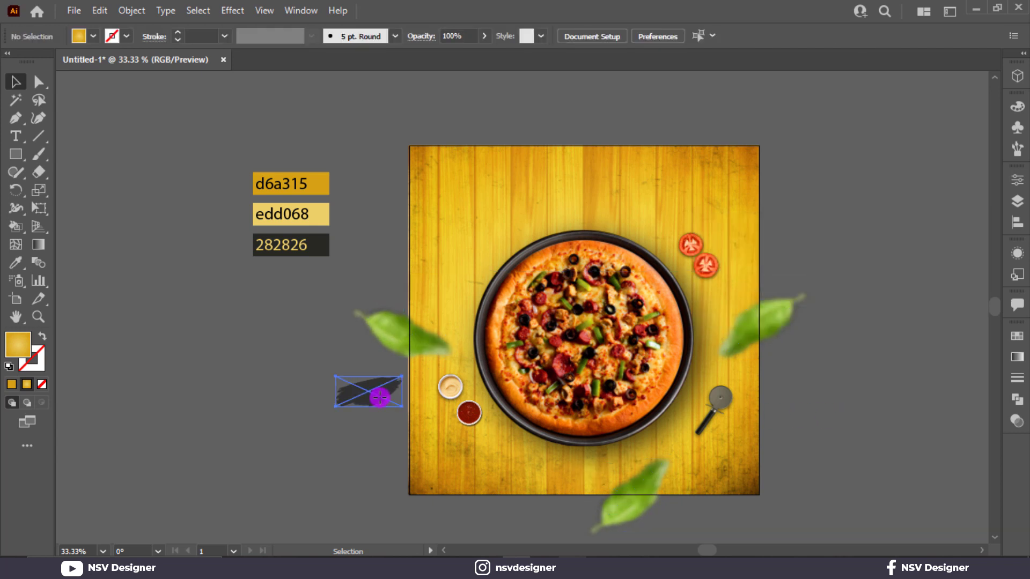
pyautogui.rightClick(375, 415)
pyautogui.click(593, 321)
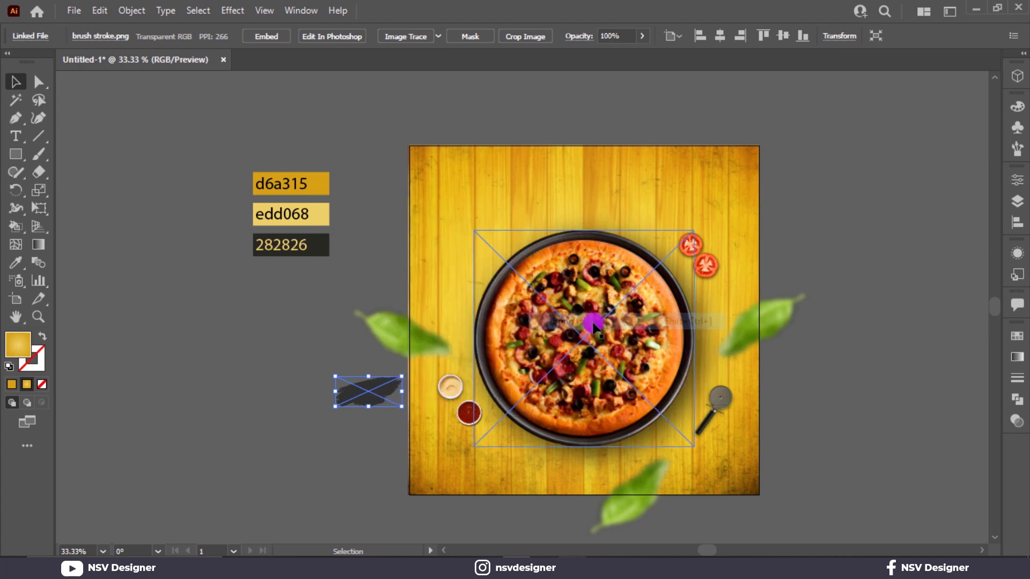
pyautogui.moveTo(402, 406); pyautogui.dragTo(501, 425)
pyautogui.moveTo(379, 403); pyautogui.dragTo(590, 200)
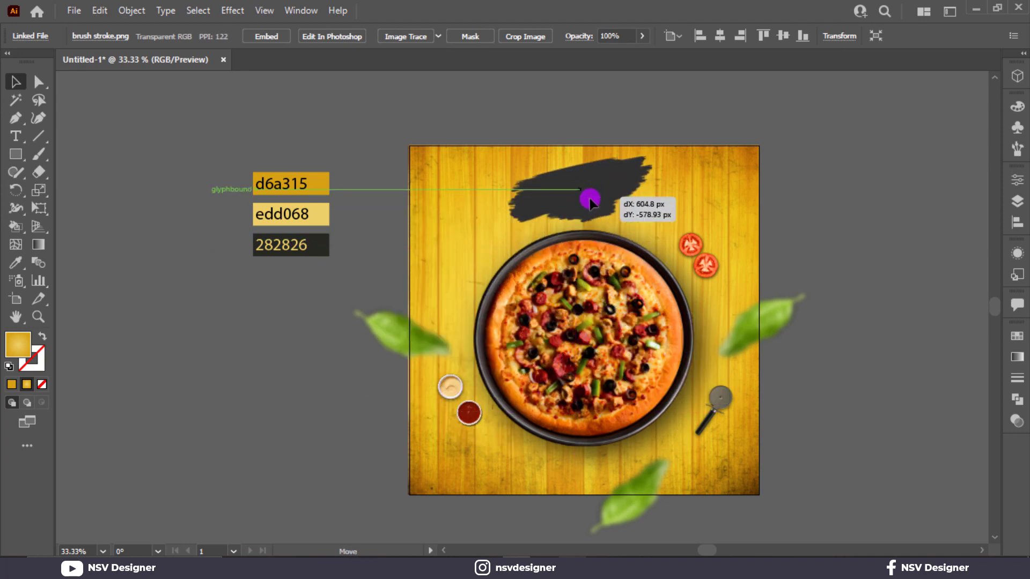
pyautogui.hotkey('ctrl', '+')
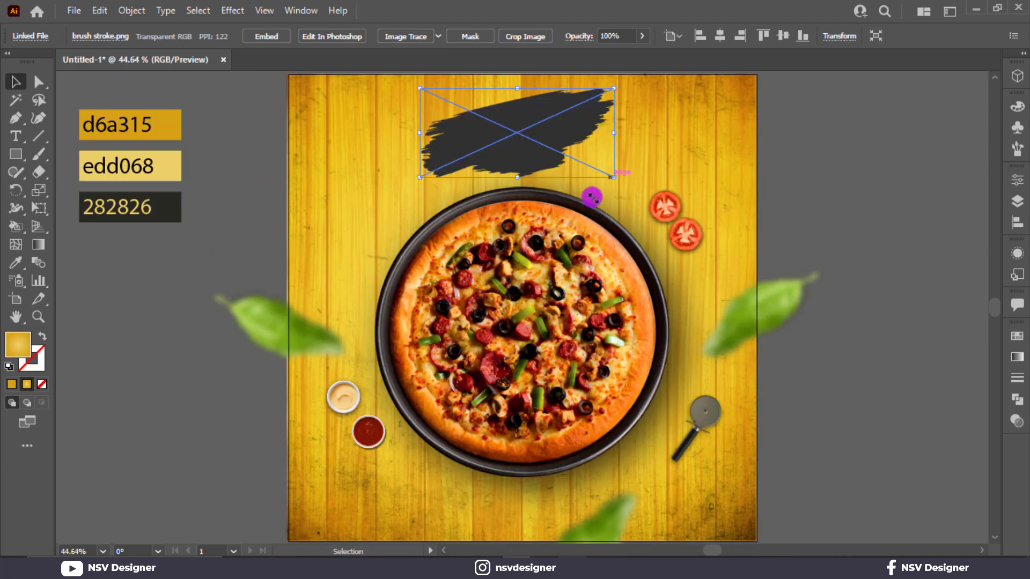
pyautogui.moveTo(613, 177); pyautogui.dragTo(641, 185)
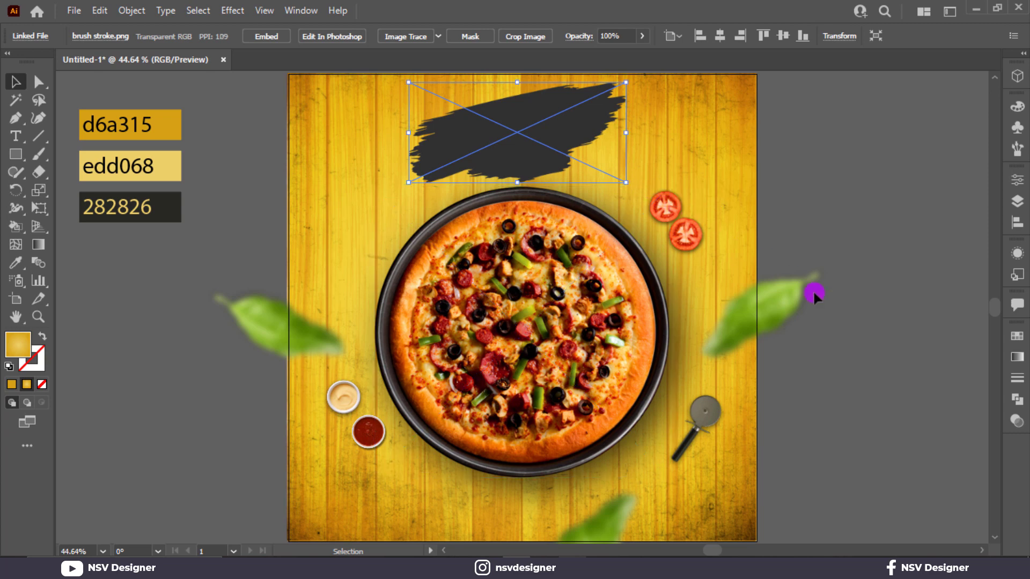
# Set the brush stroke's blend mode to Overlay and stretch it wider to the right.
pyautogui.click(1015, 421)
pyautogui.click(858, 352)
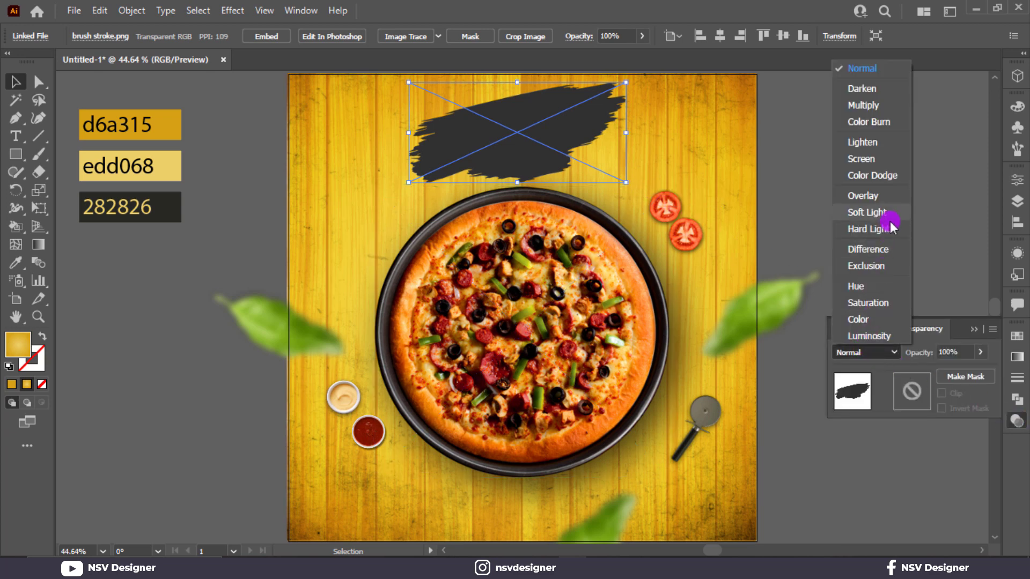
pyautogui.click(861, 195)
pyautogui.click(578, 145)
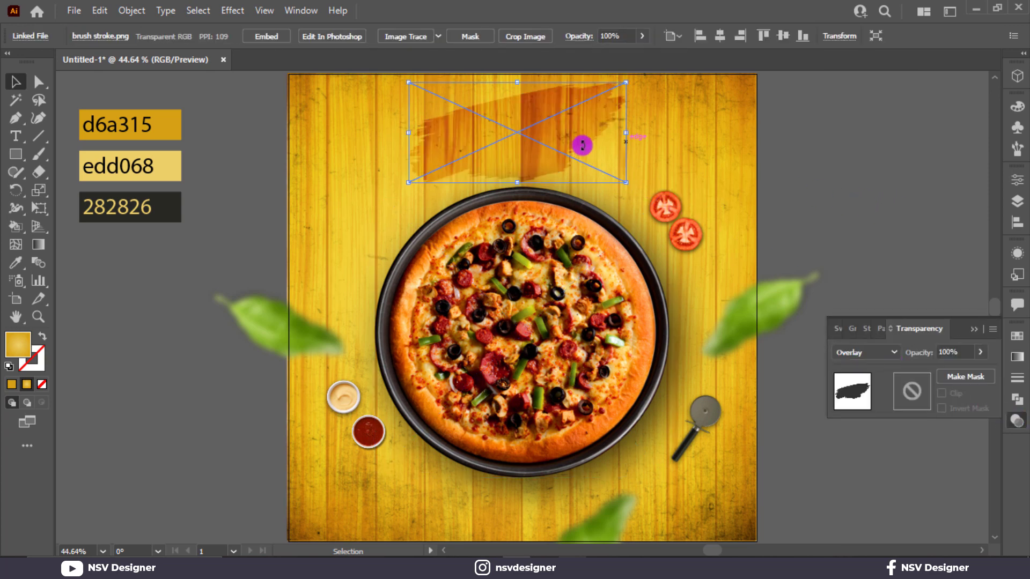
pyautogui.moveTo(623, 132); pyautogui.dragTo(663, 132)
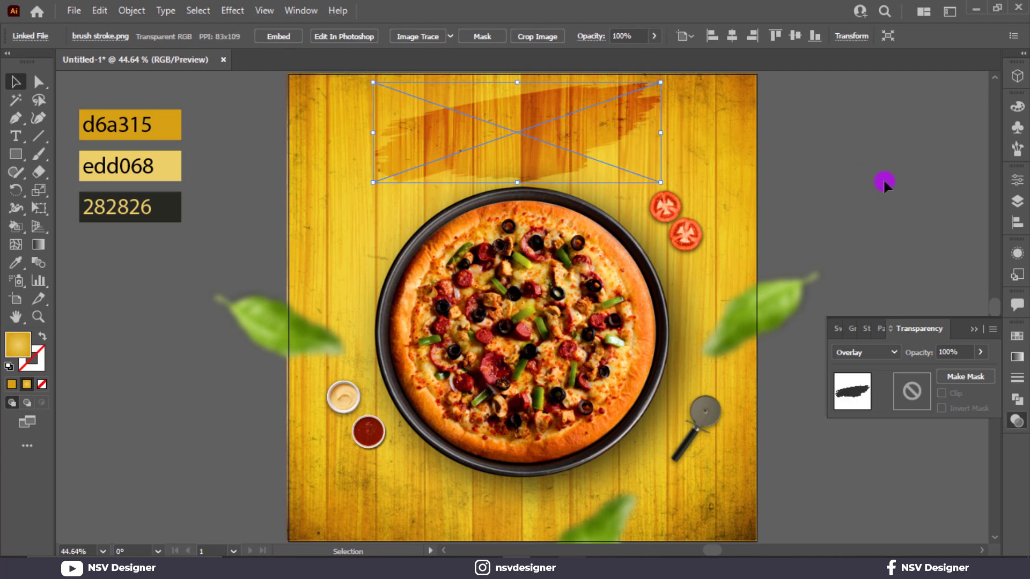
pyautogui.click(883, 178)
pyautogui.click(949, 303)
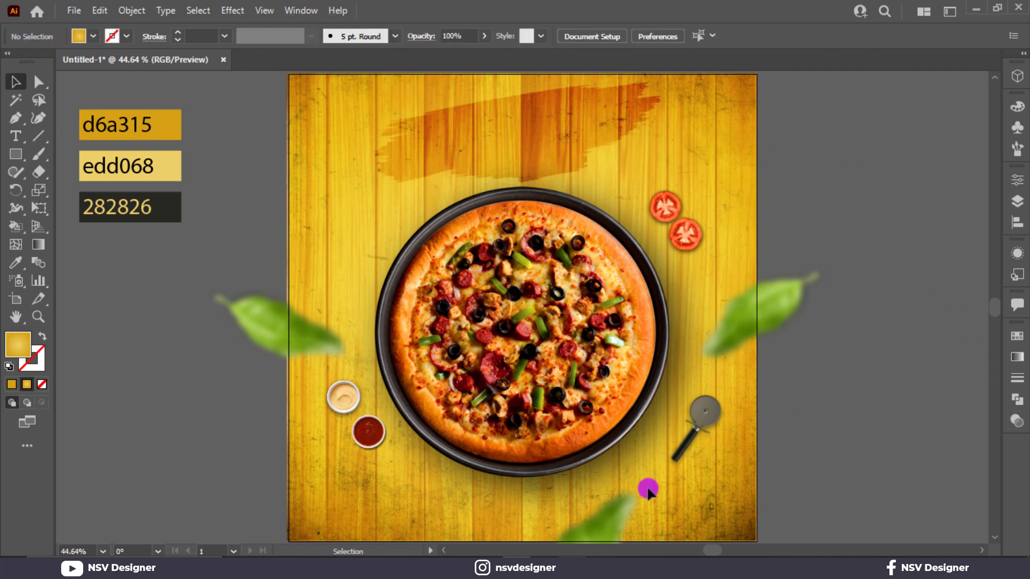
# Nudge the bottom leaf slightly to the left.
pyautogui.moveTo(593, 528); pyautogui.dragTo(586, 533)
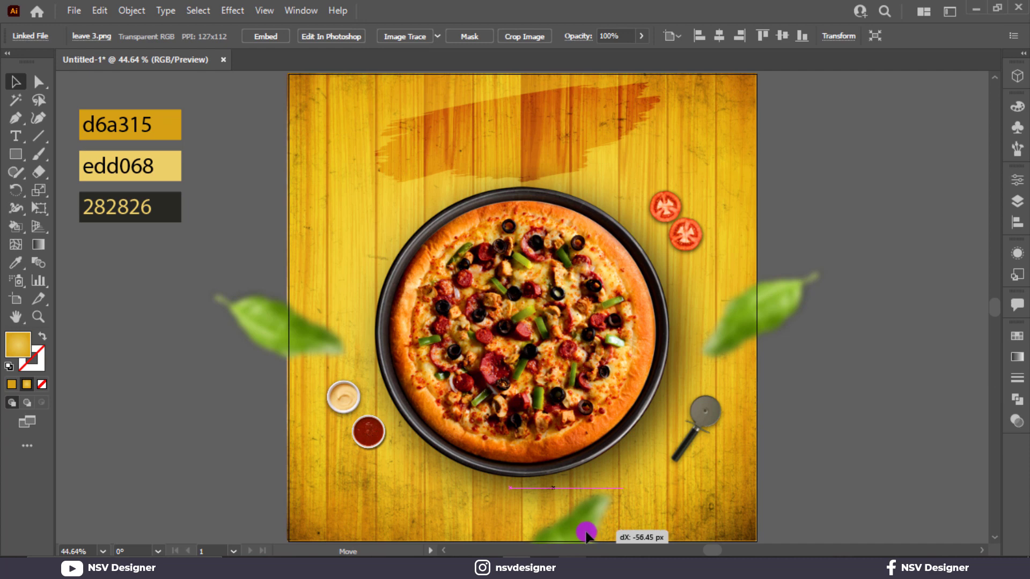
pyautogui.click(840, 453)
pyautogui.click(16, 137)
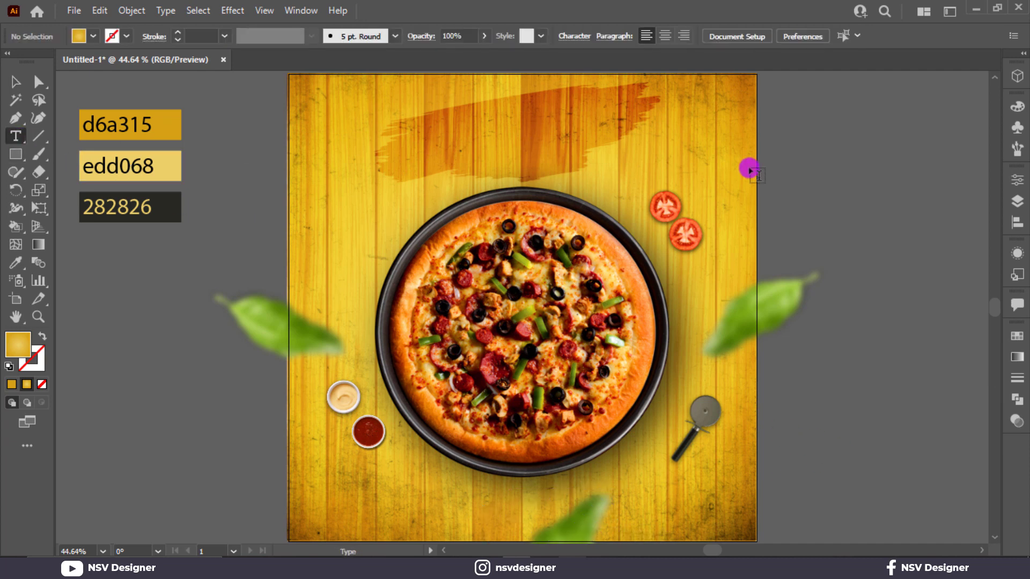
# Add and enlarge a 'hOT & sPICY' text beside the artboard, then undo and discard the attempt.
pyautogui.click(839, 172)
pyautogui.write('hot & spicy')
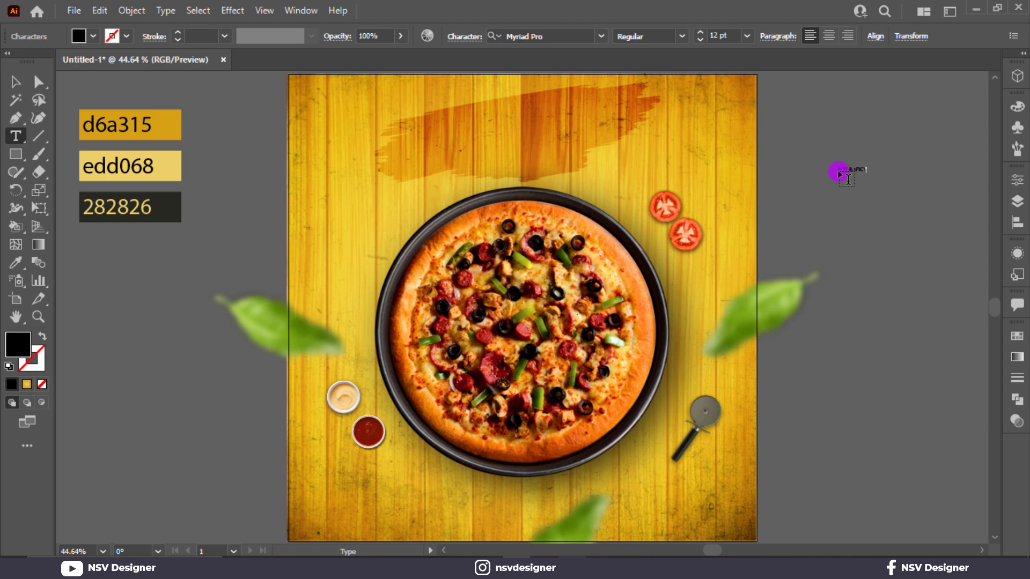
pyautogui.click(16, 82)
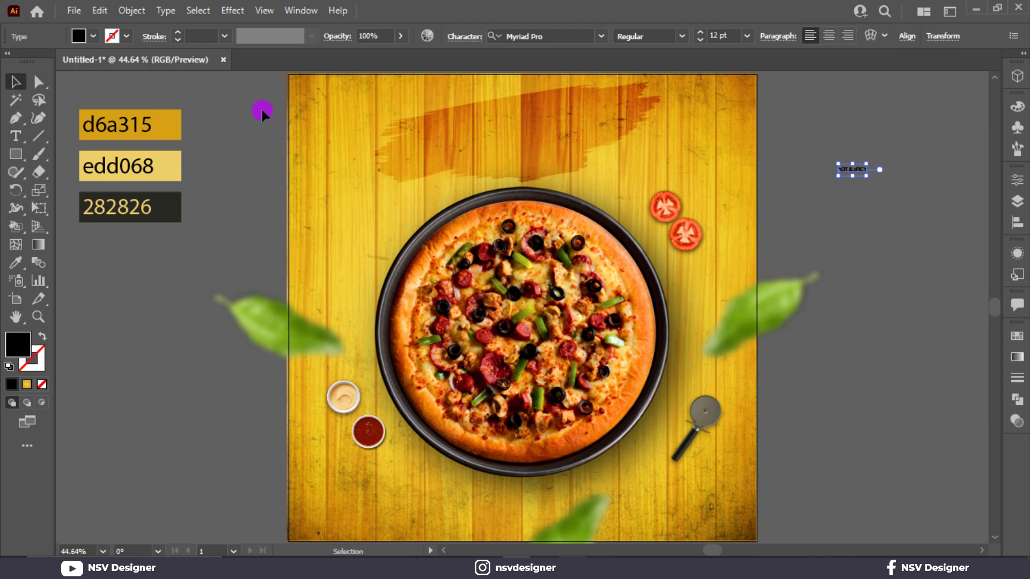
pyautogui.moveTo(870, 176); pyautogui.dragTo(967, 206)
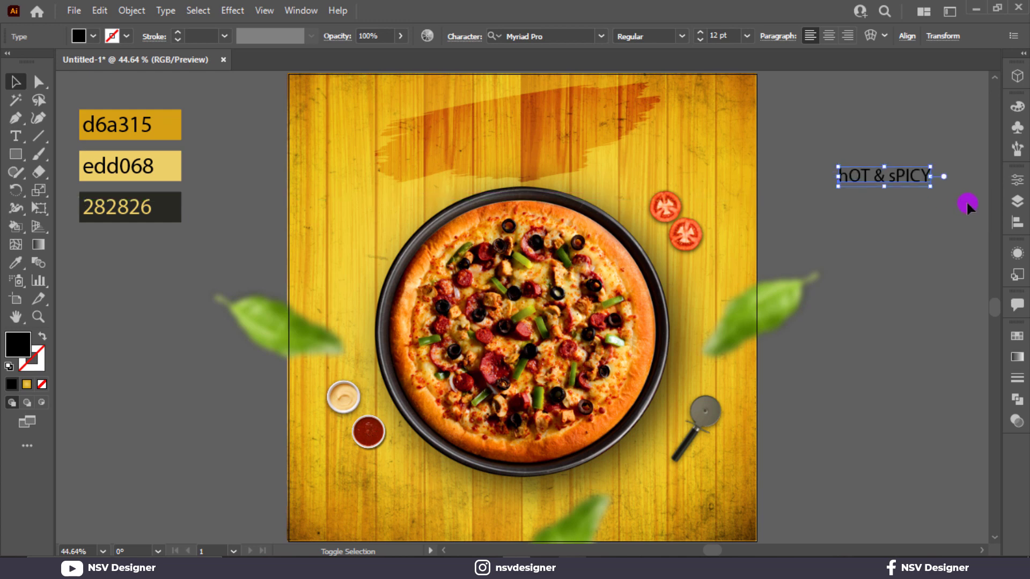
pyautogui.click(904, 240)
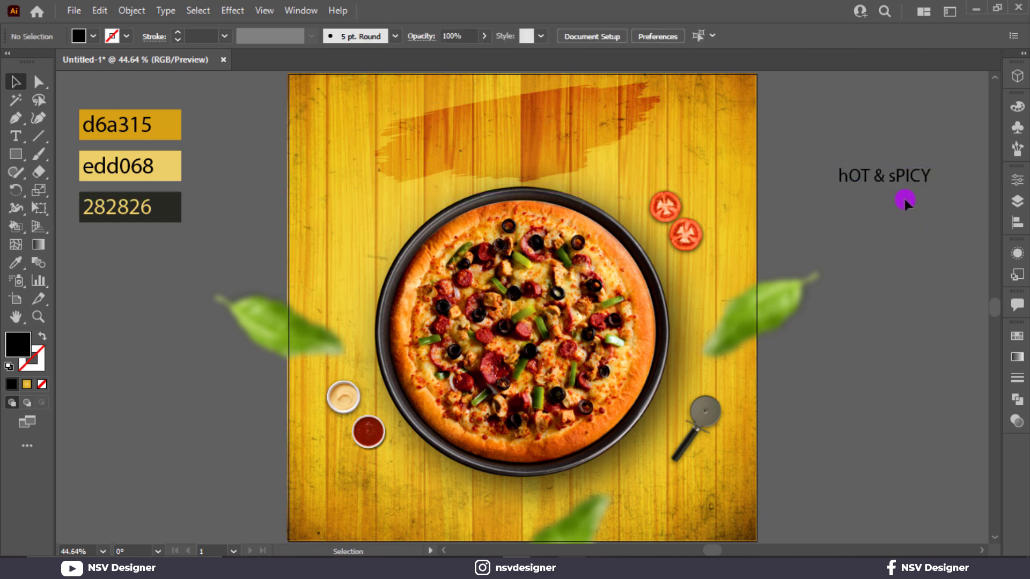
pyautogui.press('t')
pyautogui.click(895, 176)
pyautogui.moveTo(892, 179); pyautogui.dragTo(960, 179)
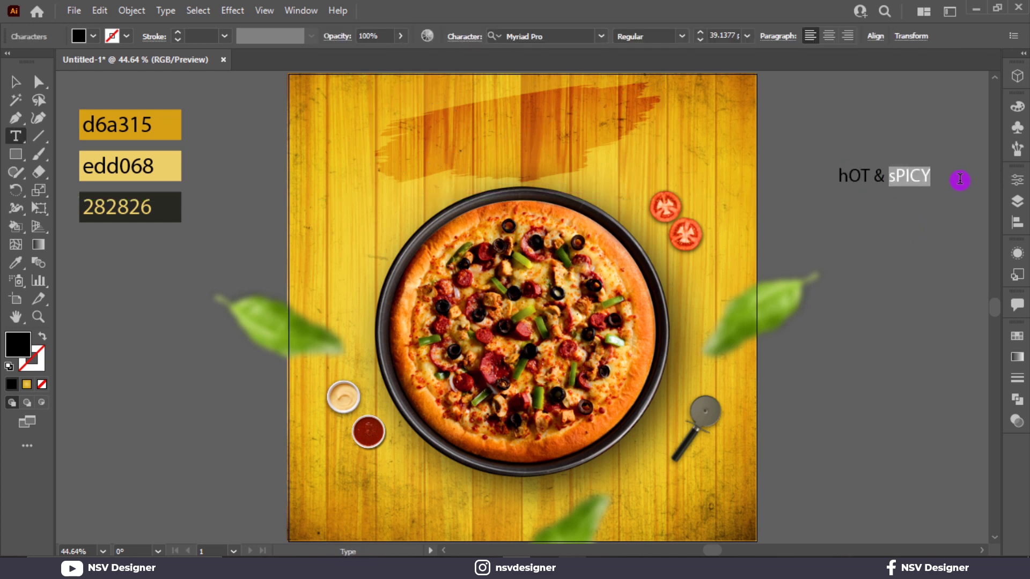
pyautogui.write('s')
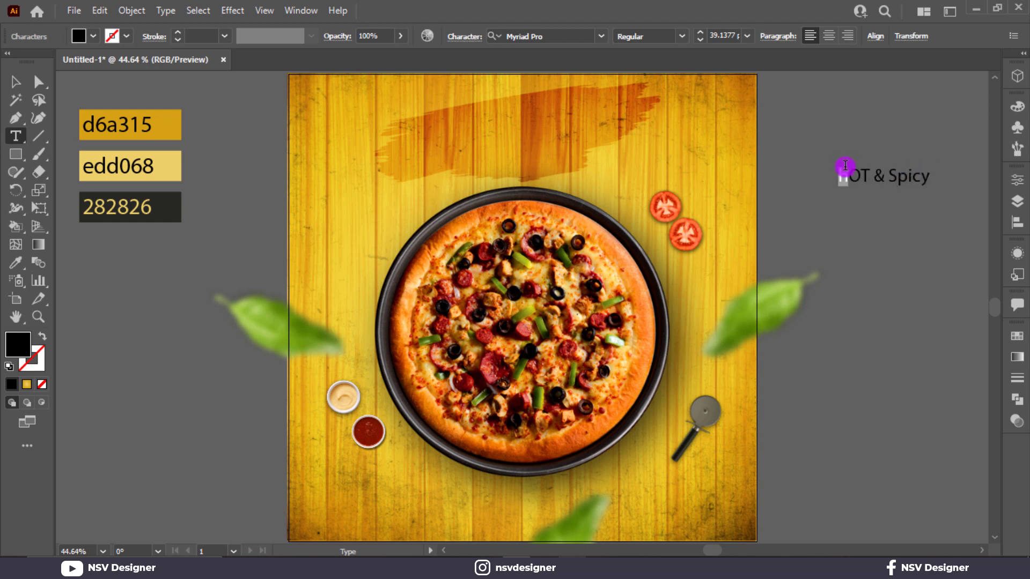
pyautogui.hotkey('ctrl', 'z')
pyautogui.hotkey('ctrl', 'z')
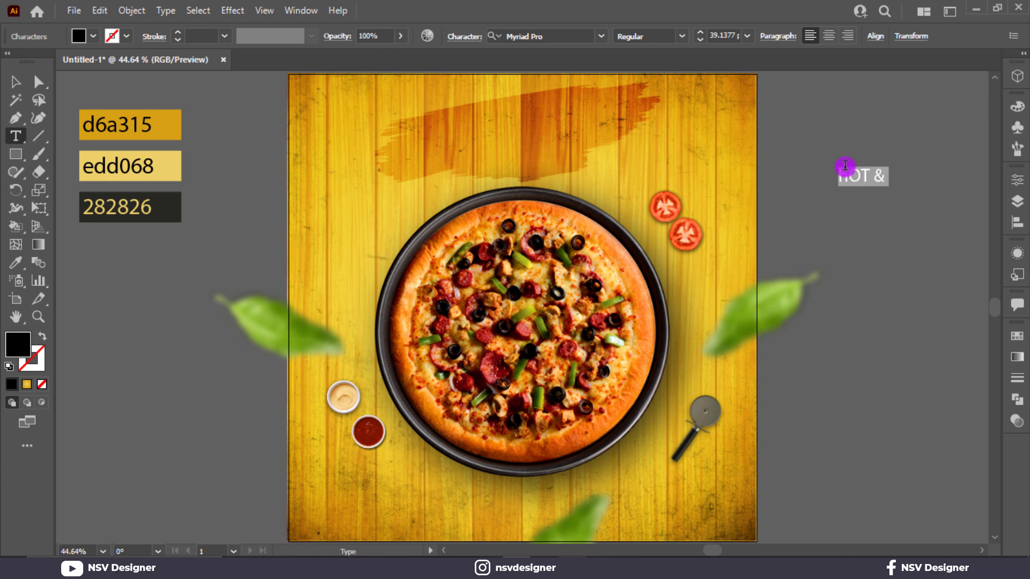
pyautogui.click(11, 81)
pyautogui.hotkey('ctrl', 'z')
pyautogui.click(246, 108)
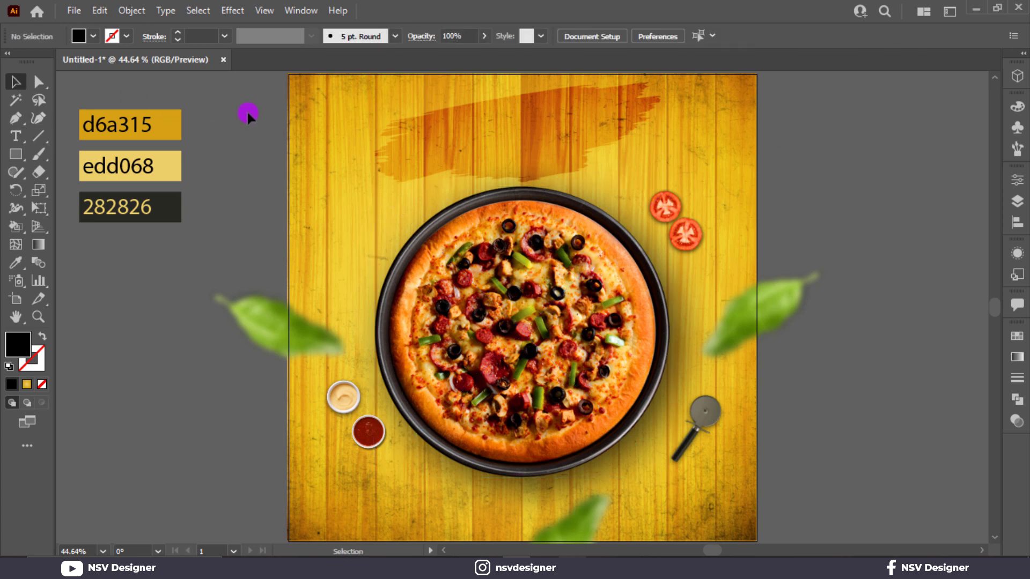
# Add a new 'Hot & Pixy' heading text beside the artboard and enlarge it.
pyautogui.scroll(2, 633, 347)
pyautogui.press('t')
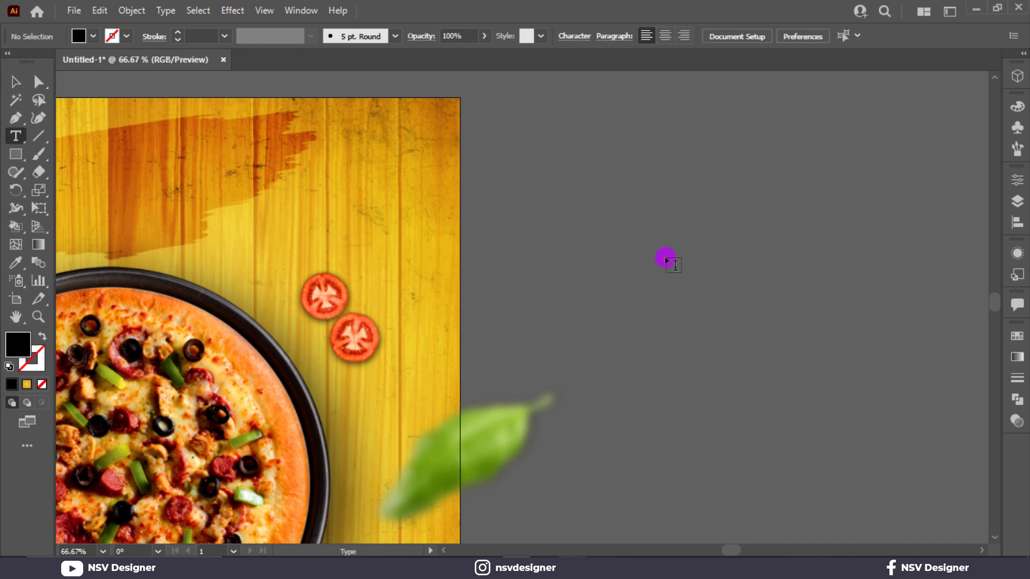
pyautogui.click(665, 259)
pyautogui.write('Hot & Spicy')
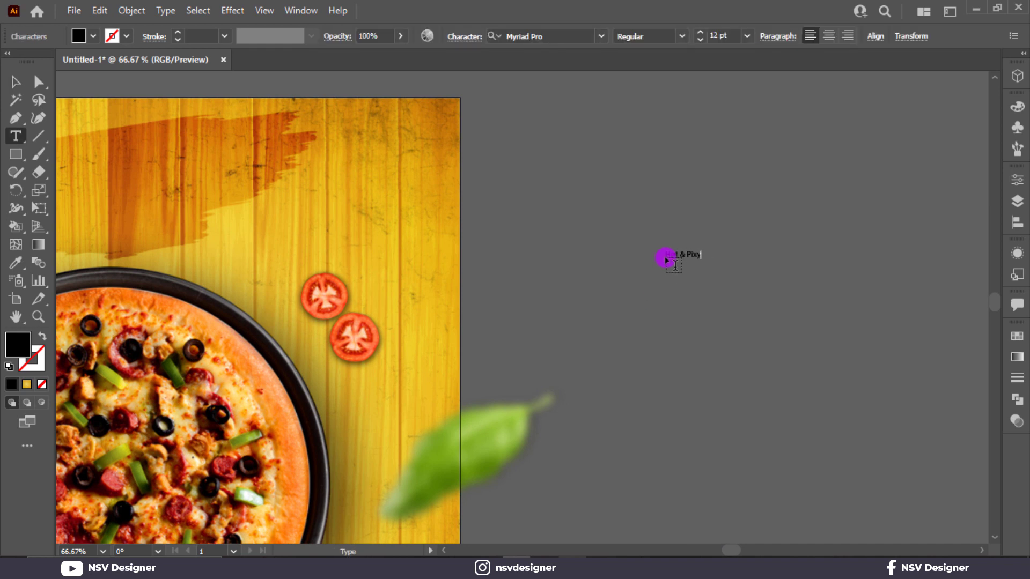
pyautogui.click(13, 80)
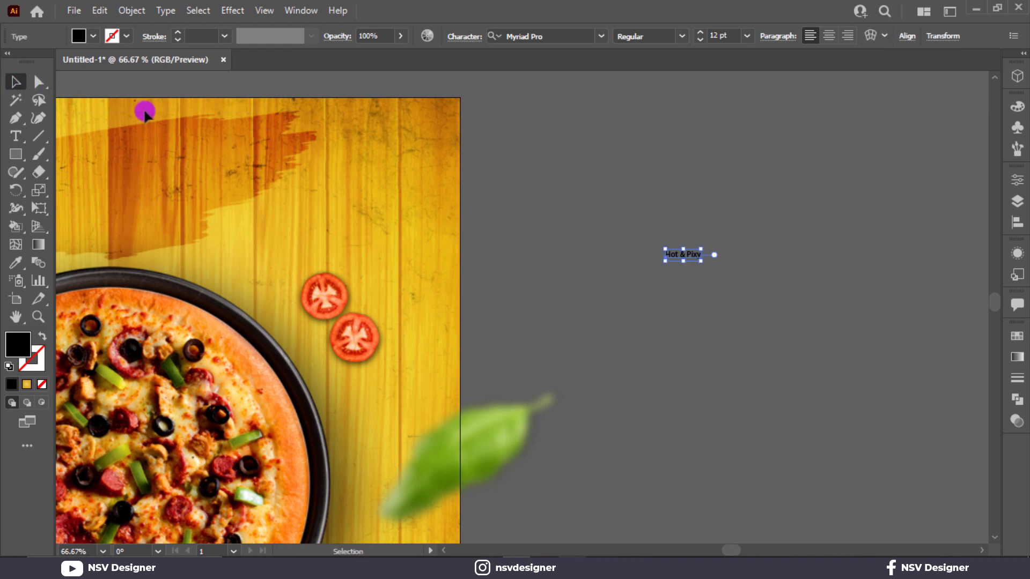
pyautogui.moveTo(700, 262); pyautogui.dragTo(848, 311)
pyautogui.click(801, 340)
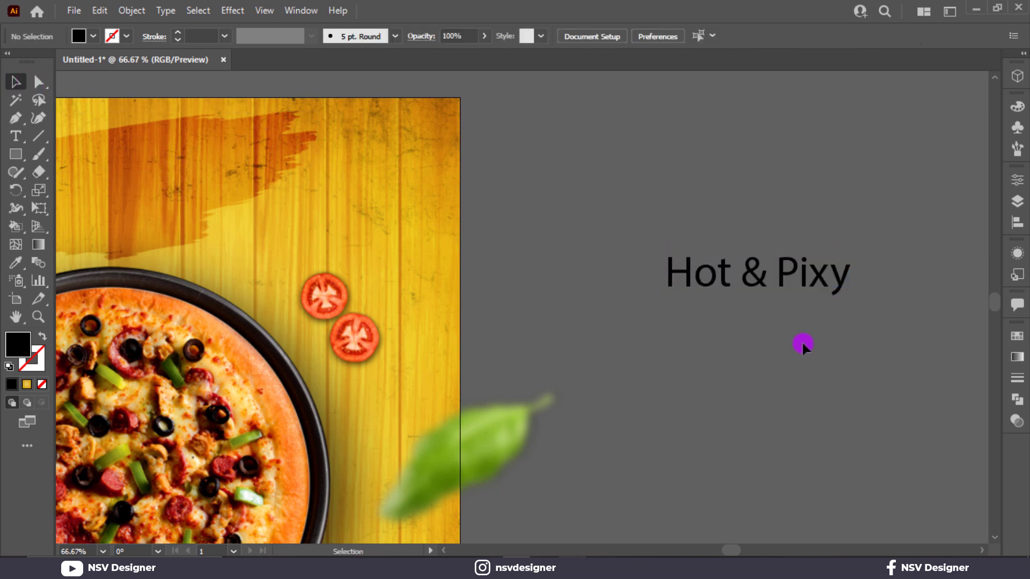
# Correct the heading to read 'Hot & SPicy' by adding S and replacing x with c.
pyautogui.doubleClick(813, 268)
pyautogui.moveTo(810, 266); pyautogui.dragTo(830, 266)
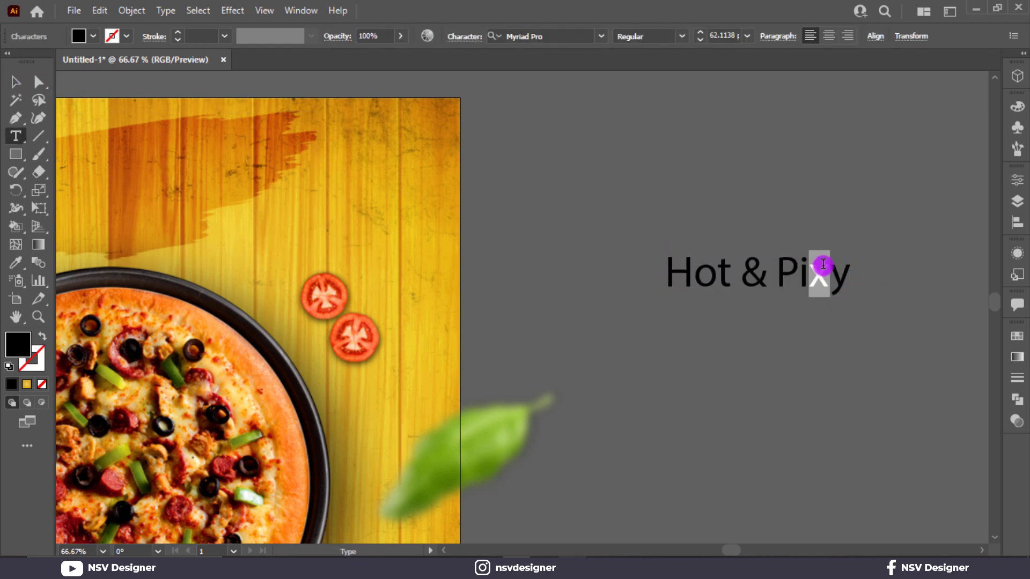
pyautogui.click(784, 271)
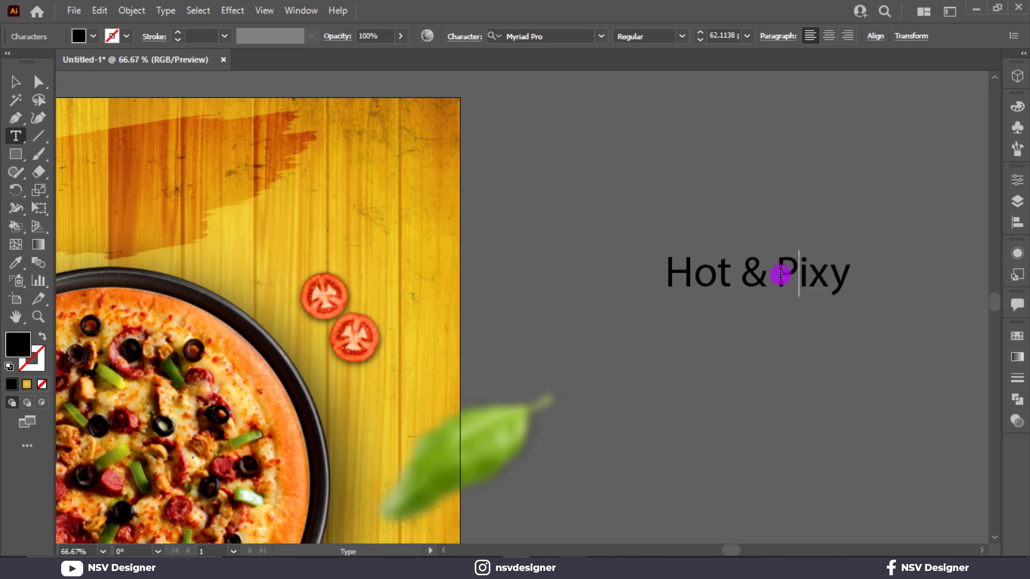
pyautogui.write('S')
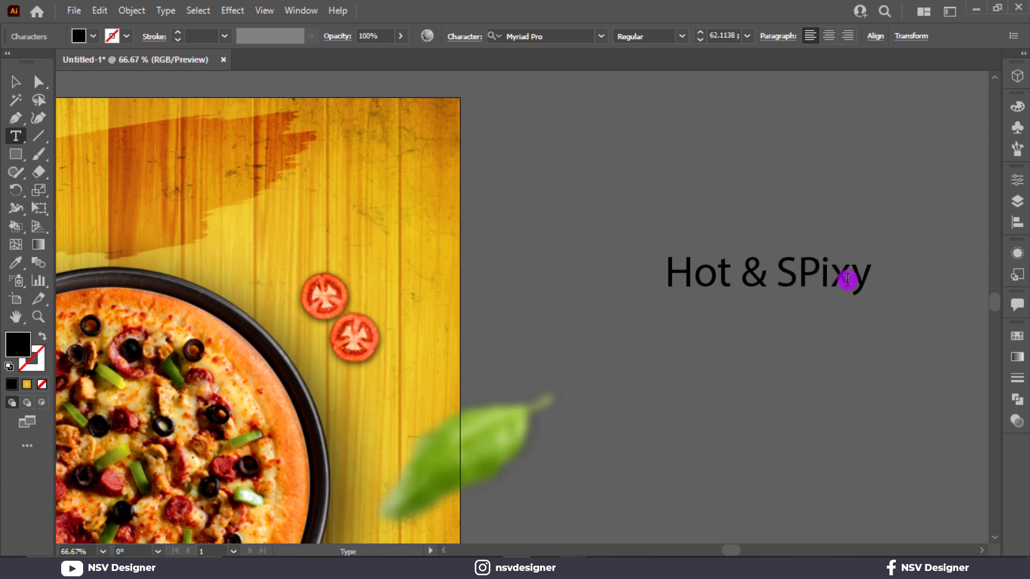
pyautogui.click(845, 278)
pyautogui.press('BackSpace')
pyautogui.write('c')
pyautogui.click(16, 81)
pyautogui.click(636, 152)
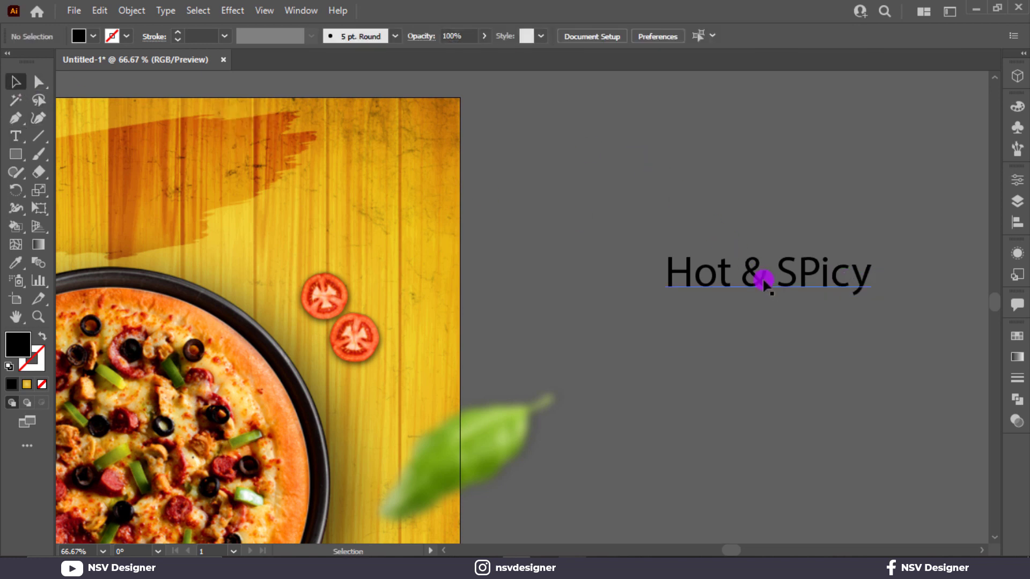
# Duplicate the heading below the original and retype the copy as 'Burger'.
pyautogui.moveTo(763, 279); pyautogui.dragTo(781, 322)
pyautogui.doubleClick(782, 322)
pyautogui.hotkey('ctrl', 'a')
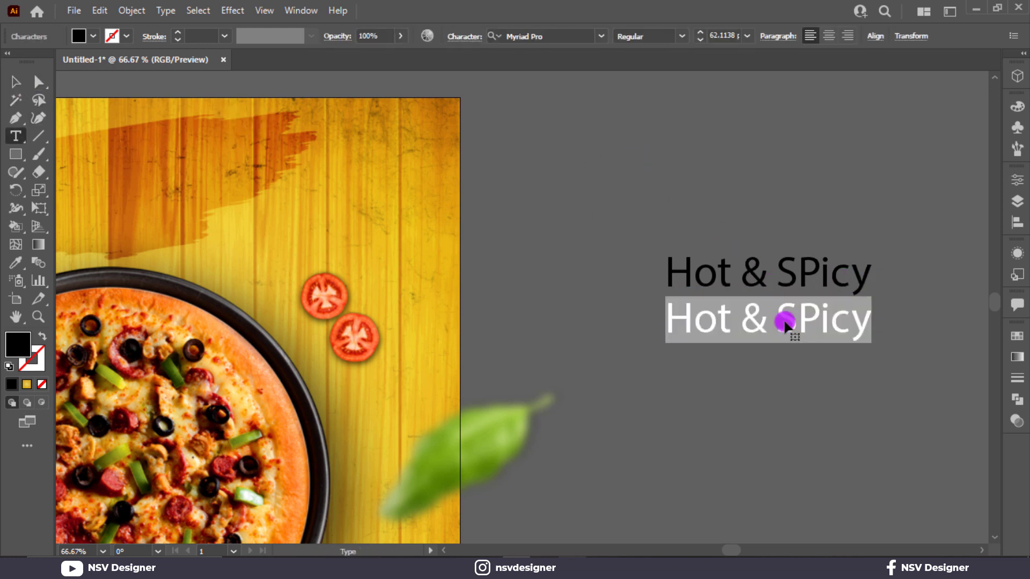
pyautogui.write('Cu')
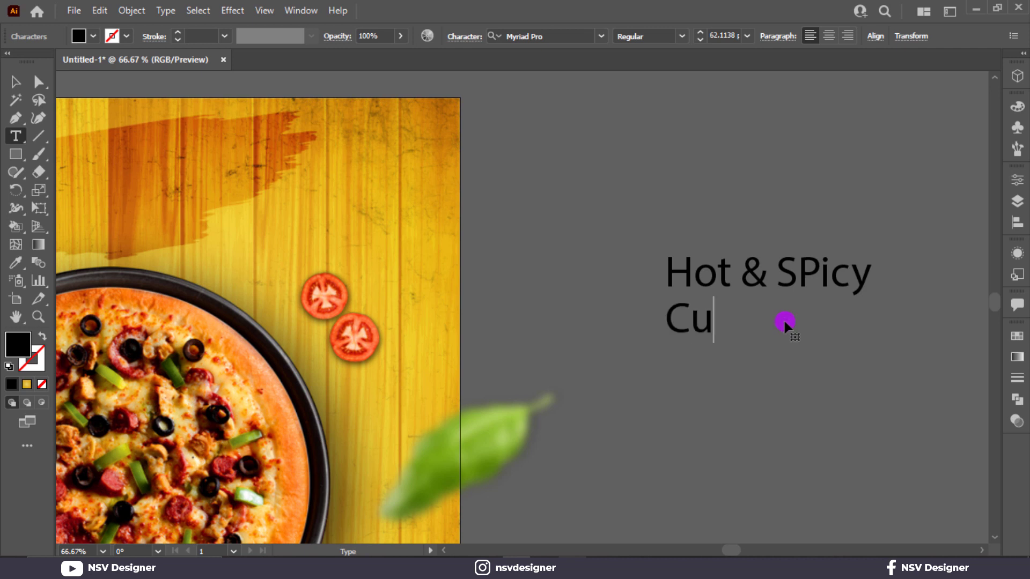
pyautogui.write('rger')
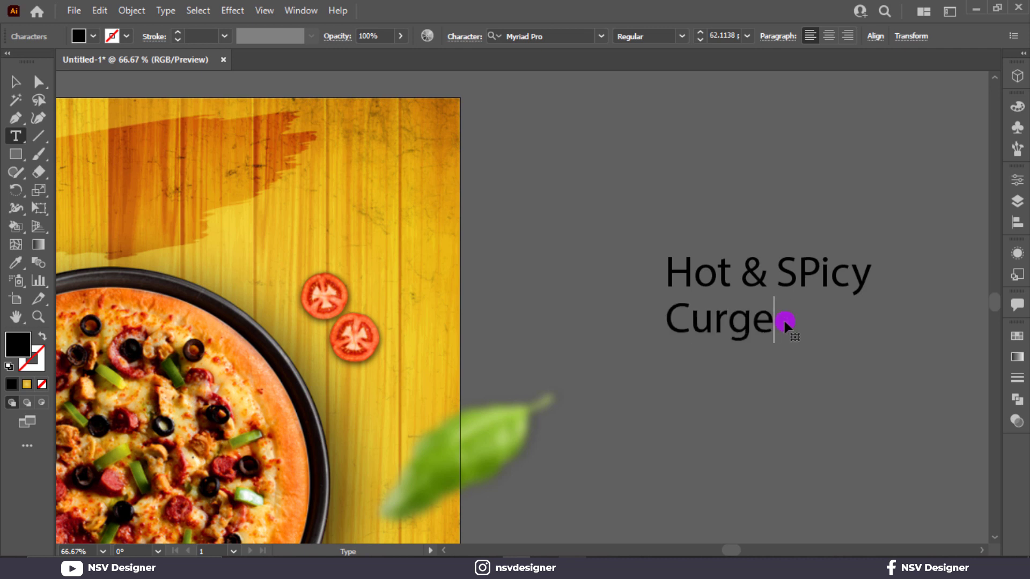
pyautogui.press('BackSpace')
pyautogui.press('BackSpace')
pyautogui.press('BackSpace')
pyautogui.write('Bur')
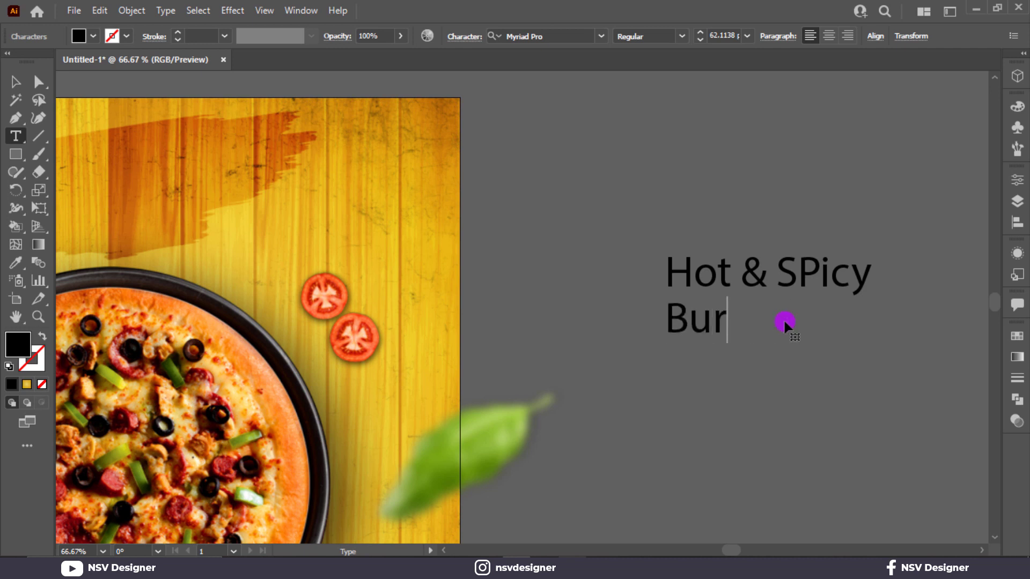
pyautogui.write('ger')
# Set 'Burger' in the Dopestyle font and 'Hot & SPicy' in Hey August.
pyautogui.click(20, 82)
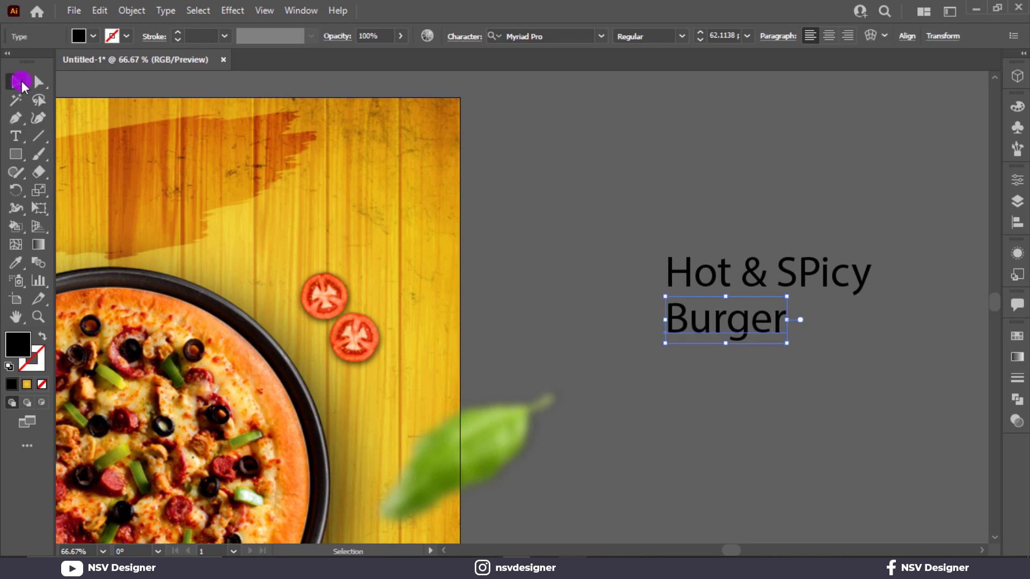
pyautogui.click(557, 35)
pyautogui.write('d')
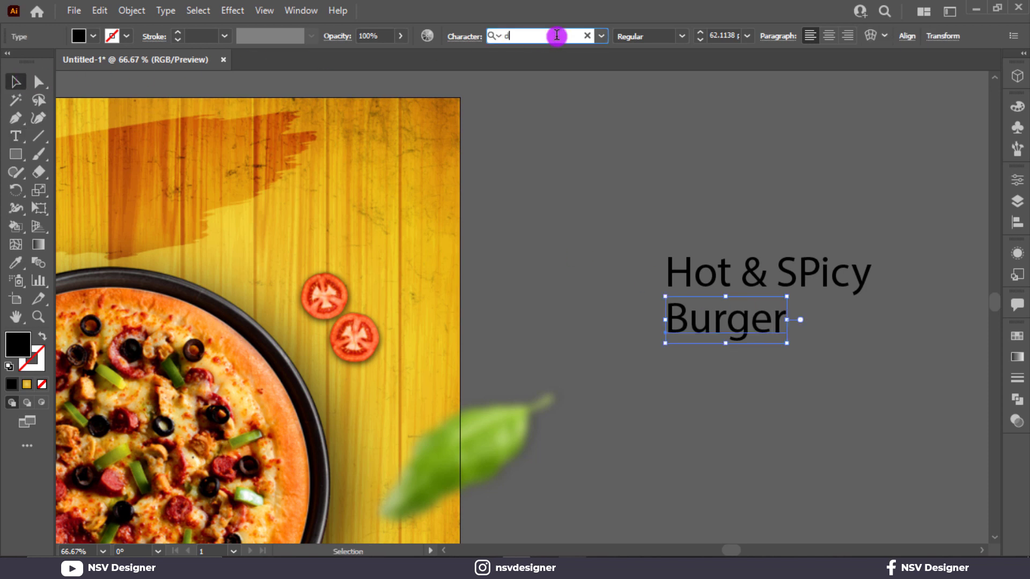
pyautogui.write('op')
pyautogui.click(714, 108)
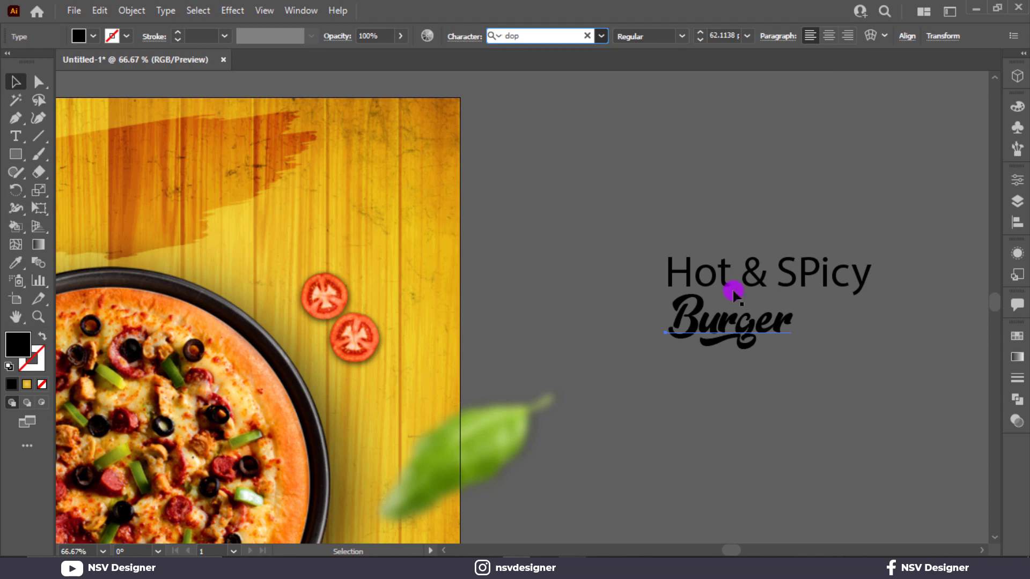
pyautogui.click(839, 272)
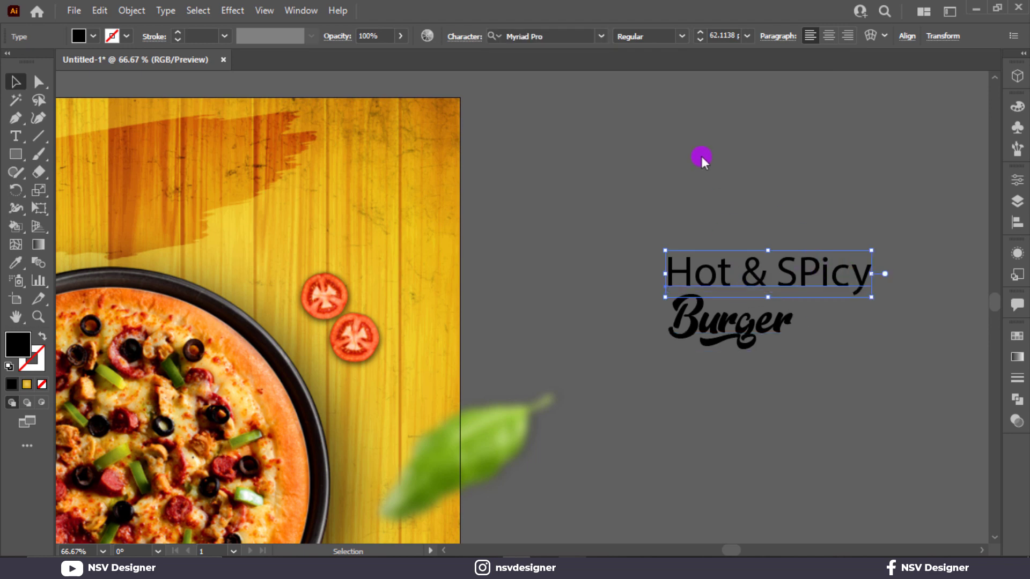
pyautogui.click(557, 39)
pyautogui.write('he')
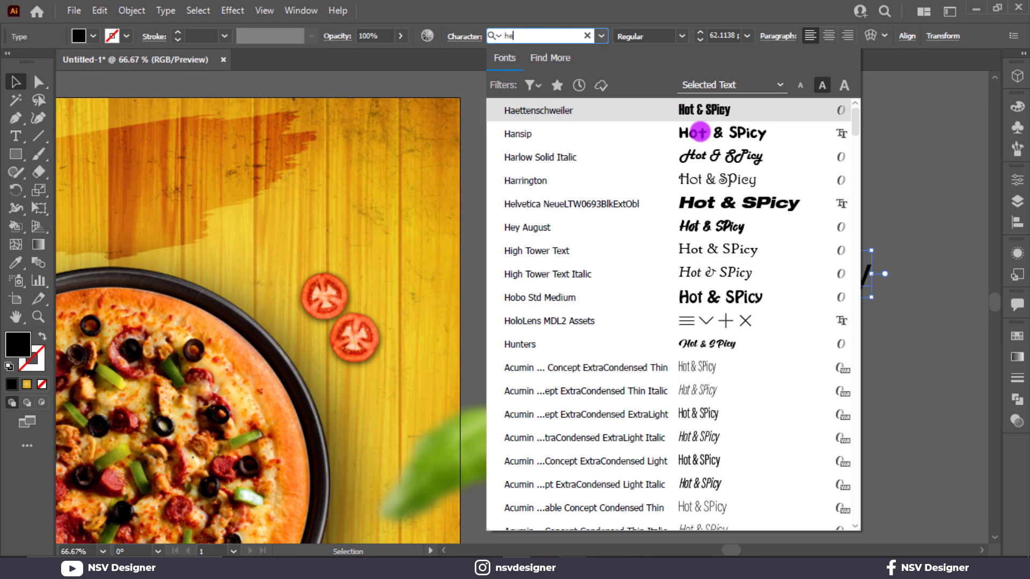
pyautogui.write('y')
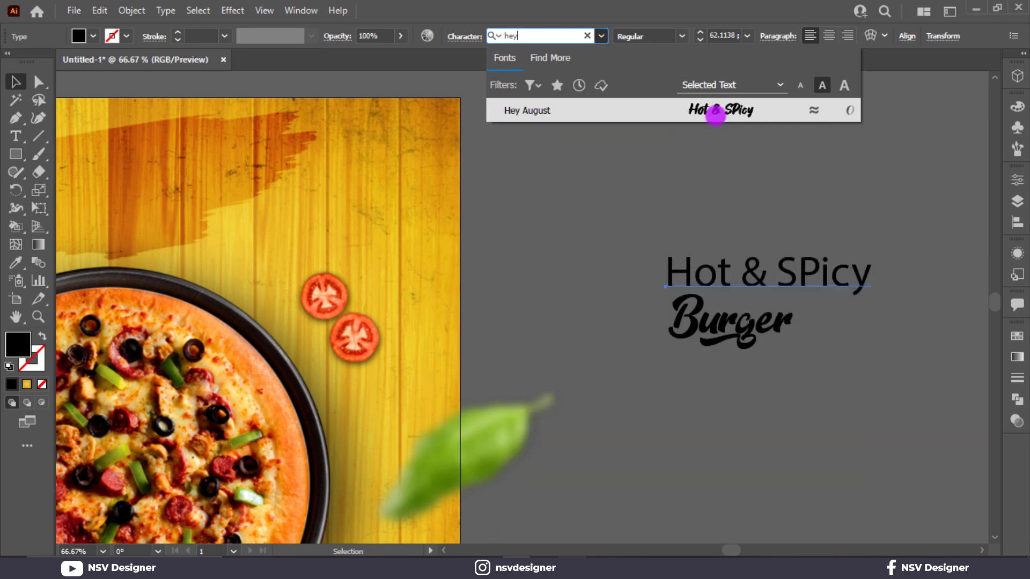
pyautogui.click(724, 108)
# Enlarge 'Burger' to about double size, shift it left, and fill both headline lines white.
pyautogui.click(734, 350)
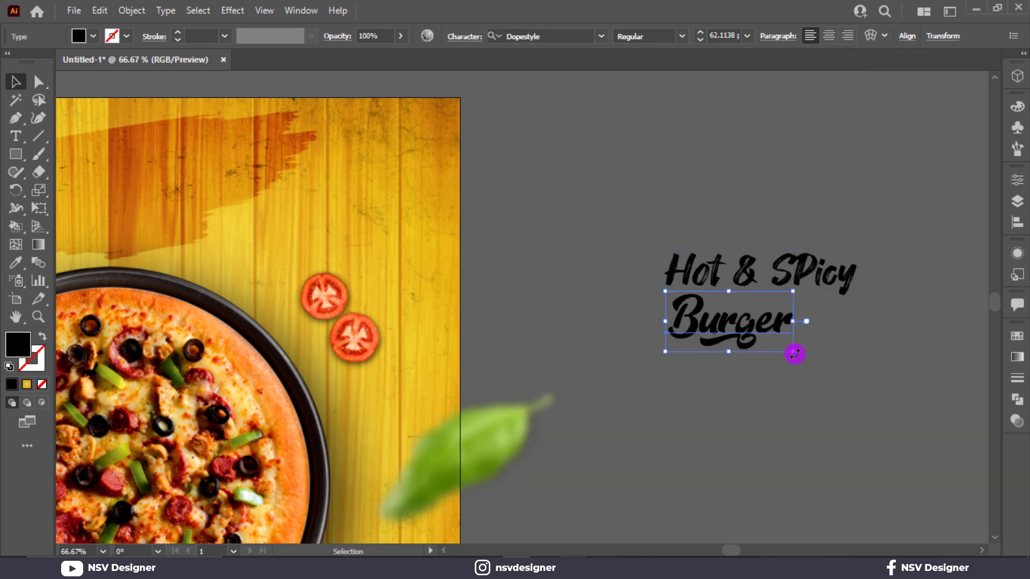
pyautogui.keyDown('alt'); pyautogui.keyDown('shift'); pyautogui.moveTo(795, 353); pyautogui.dragTo(868, 387); pyautogui.keyUp('shift'); pyautogui.keyUp('alt')
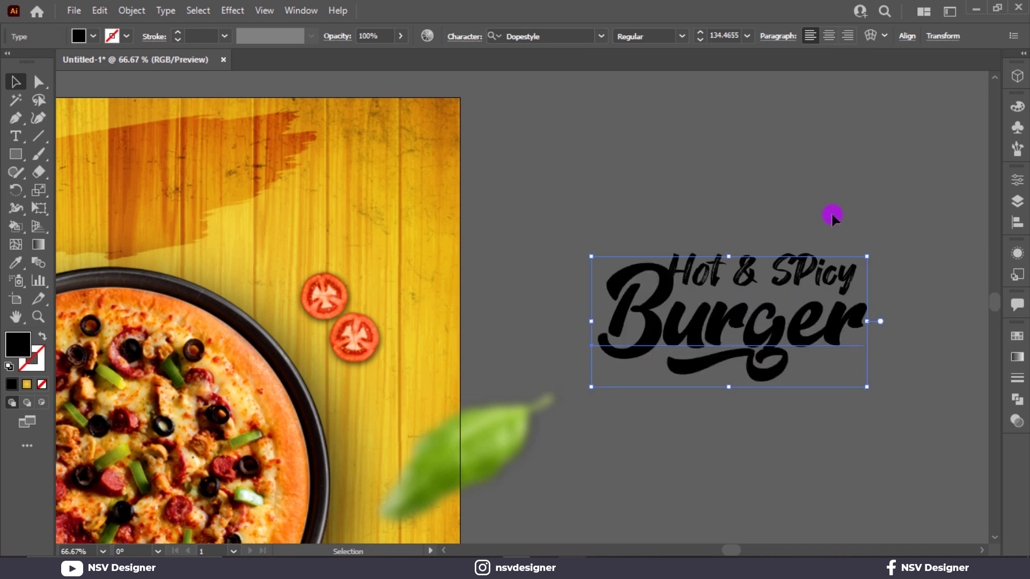
pyautogui.moveTo(783, 329); pyautogui.dragTo(770, 329)
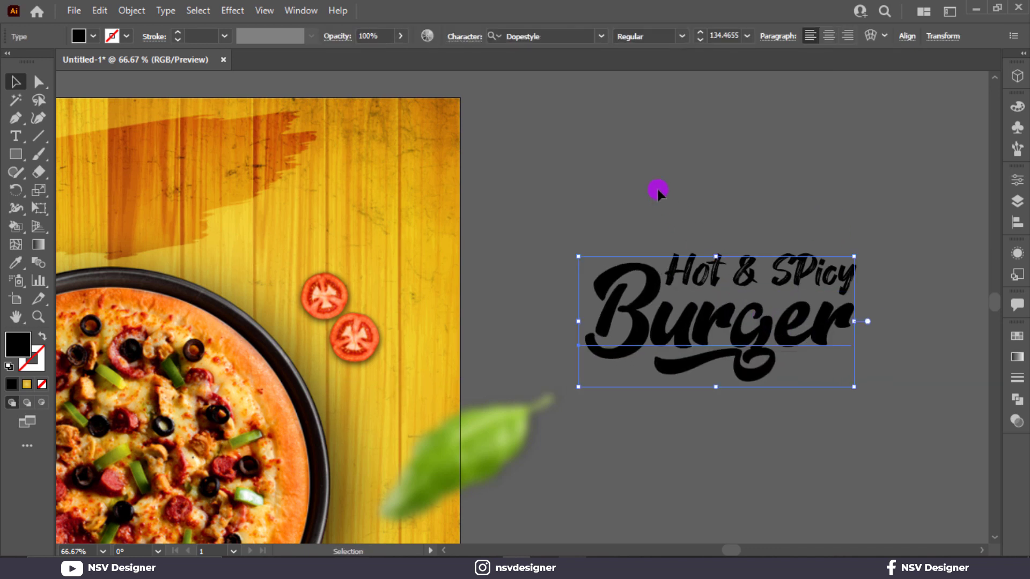
pyautogui.keyDown('shift'); pyautogui.click(738, 356); pyautogui.keyUp('shift')
pyautogui.click(88, 37)
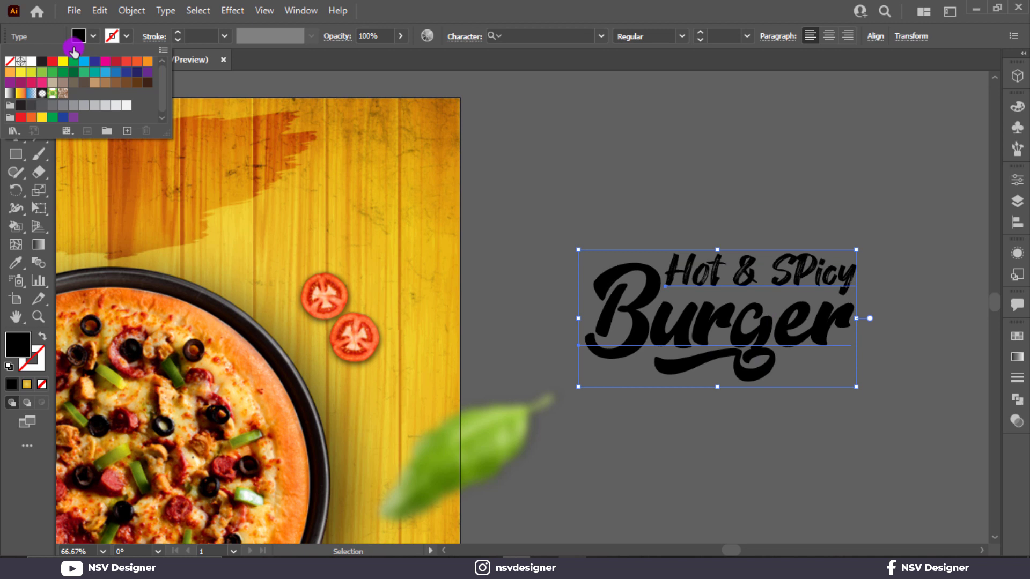
pyautogui.click(40, 62)
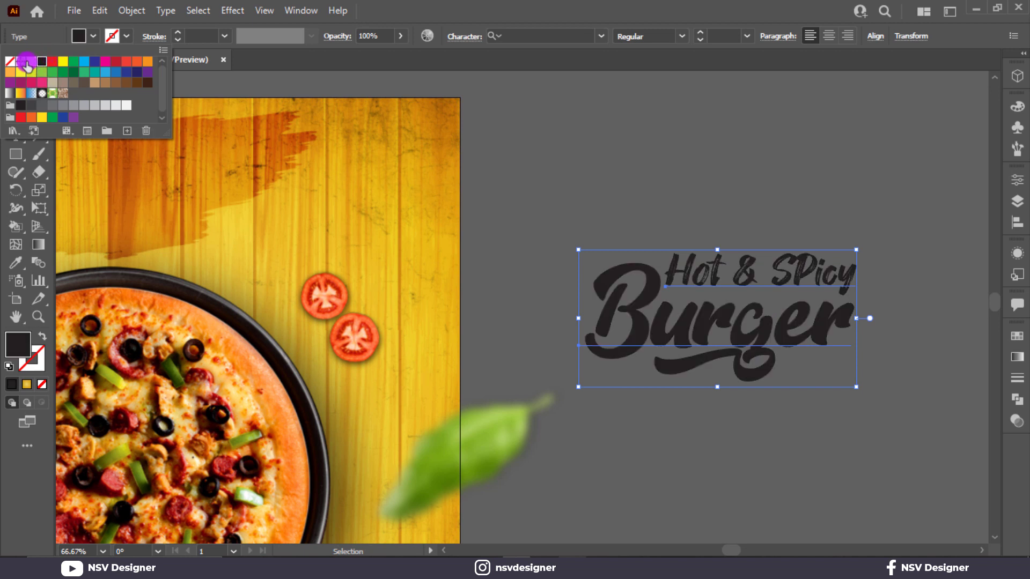
pyautogui.click(803, 208)
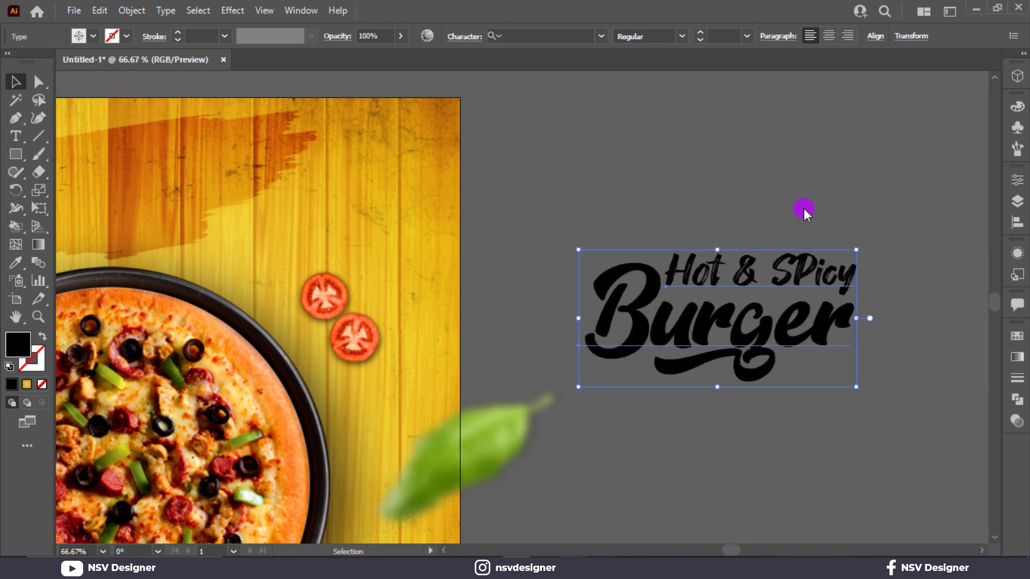
pyautogui.click(94, 37)
pyautogui.click(28, 60)
# Place and enlarge the headline at the poster's top above the pizza, moving the brush-stroke image aside.
pyautogui.click(655, 228)
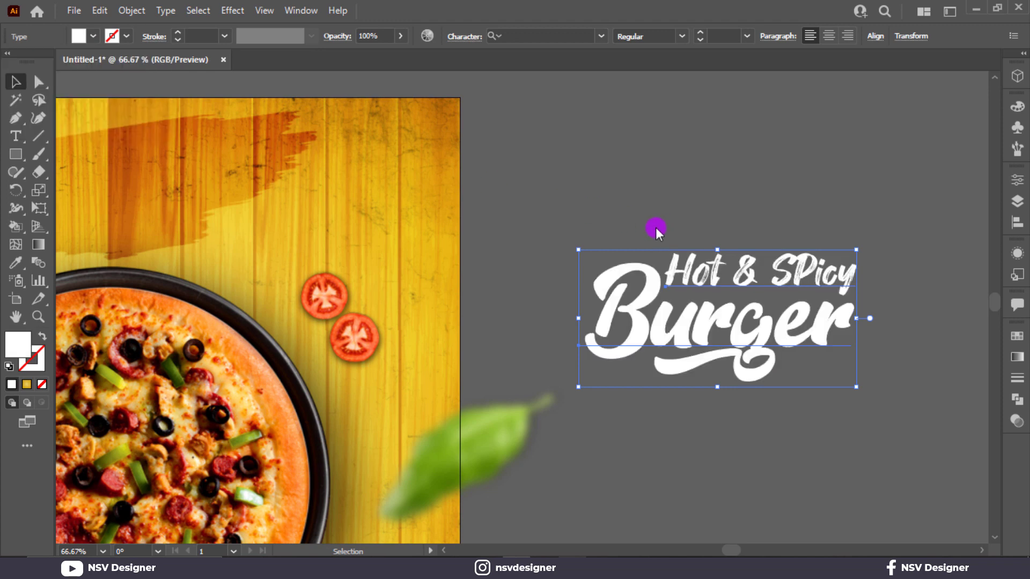
pyautogui.moveTo(618, 227); pyautogui.dragTo(697, 200)
pyautogui.moveTo(697, 284); pyautogui.dragTo(191, 172)
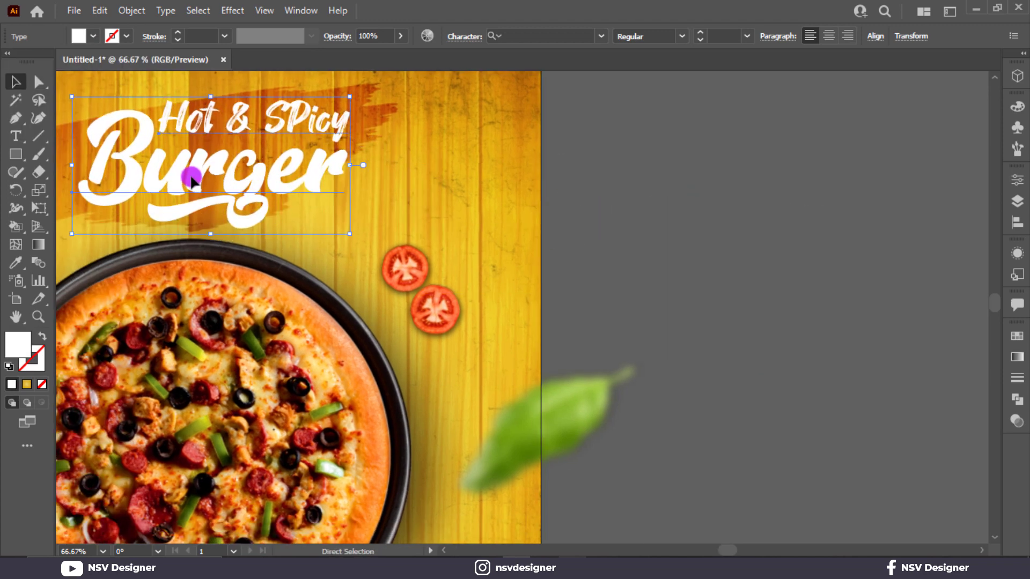
pyautogui.hotkey('ctrl', '0')
pyautogui.moveTo(539, 158); pyautogui.dragTo(530, 162)
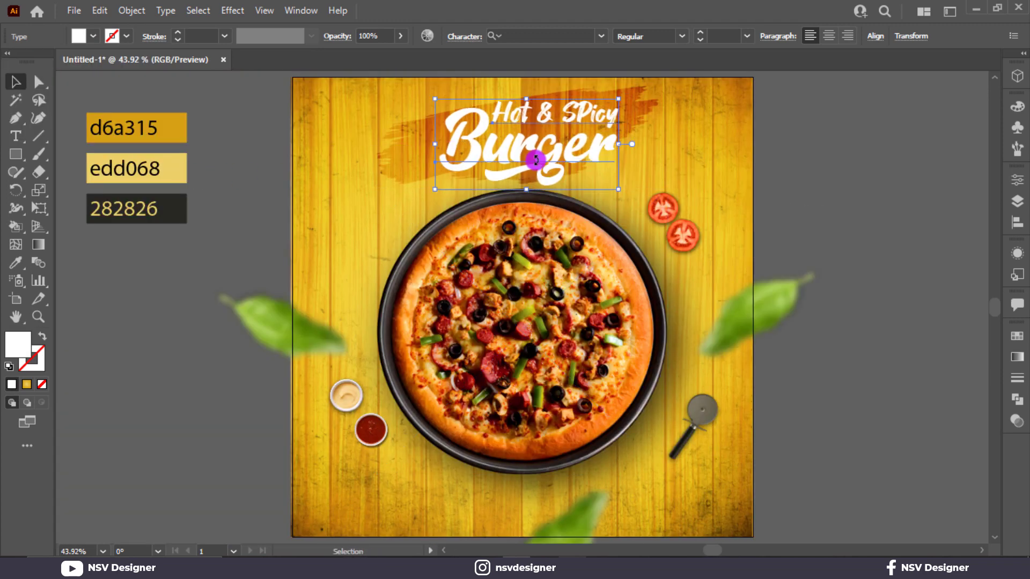
pyautogui.moveTo(619, 189); pyautogui.dragTo(635, 199)
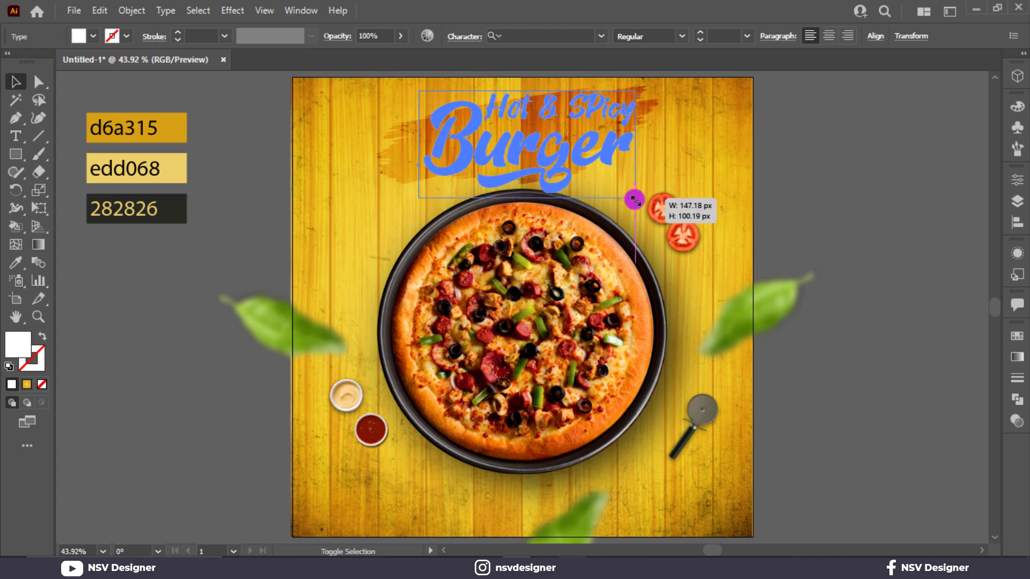
pyautogui.click(718, 104)
pyautogui.moveTo(655, 103)
pyautogui.mouseDown()
pyautogui.moveTo(267, 367)
pyautogui.moveTo(324, 421)
pyautogui.mouseUp()
# Image Trace the brush-stroke image, expand it and ungroup the traced shapes.
pyautogui.rightClick(274, 388)
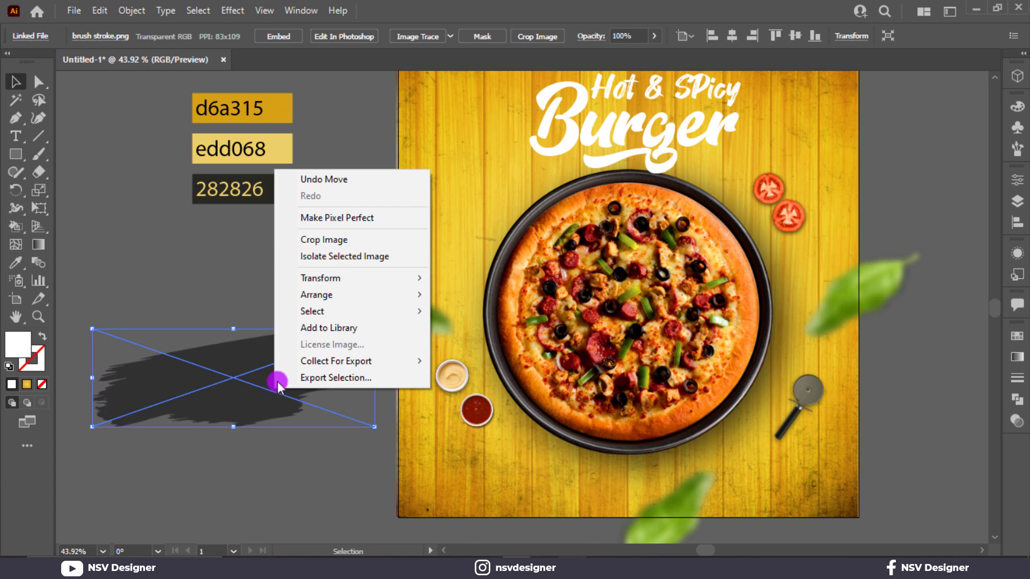
pyautogui.click(421, 34)
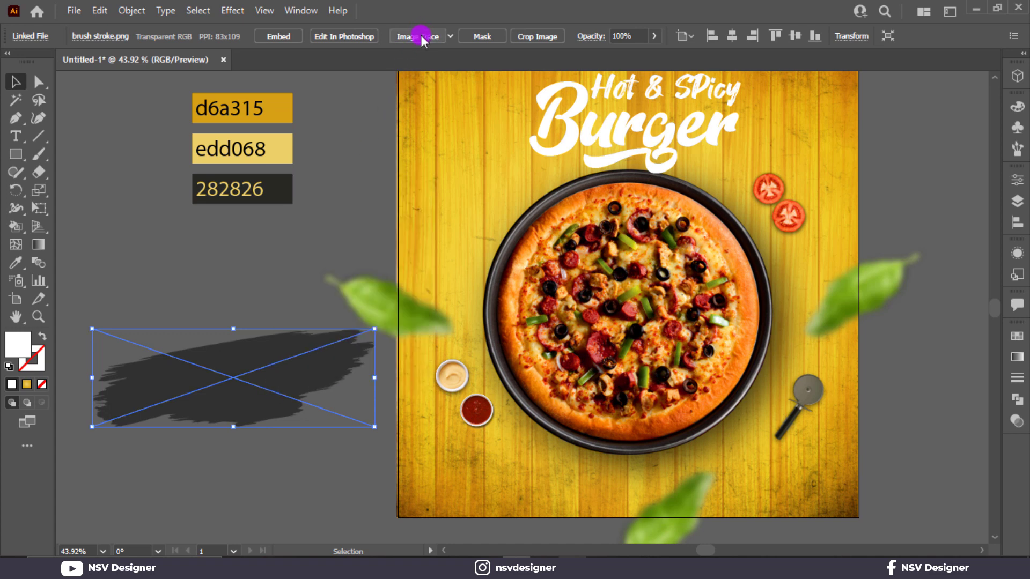
pyautogui.click(427, 35)
pyautogui.click(265, 379)
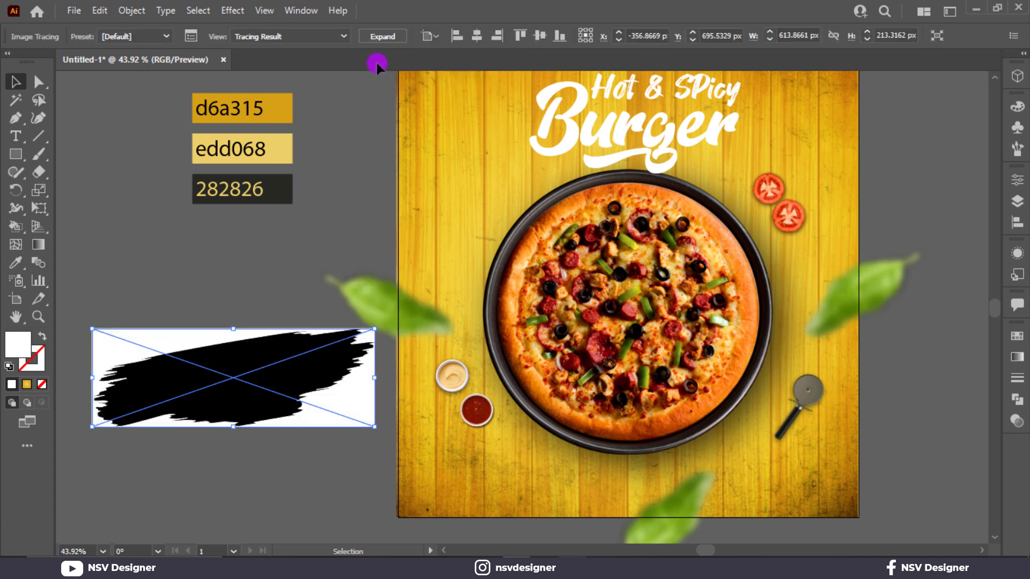
pyautogui.click(383, 47)
pyautogui.rightClick(277, 352)
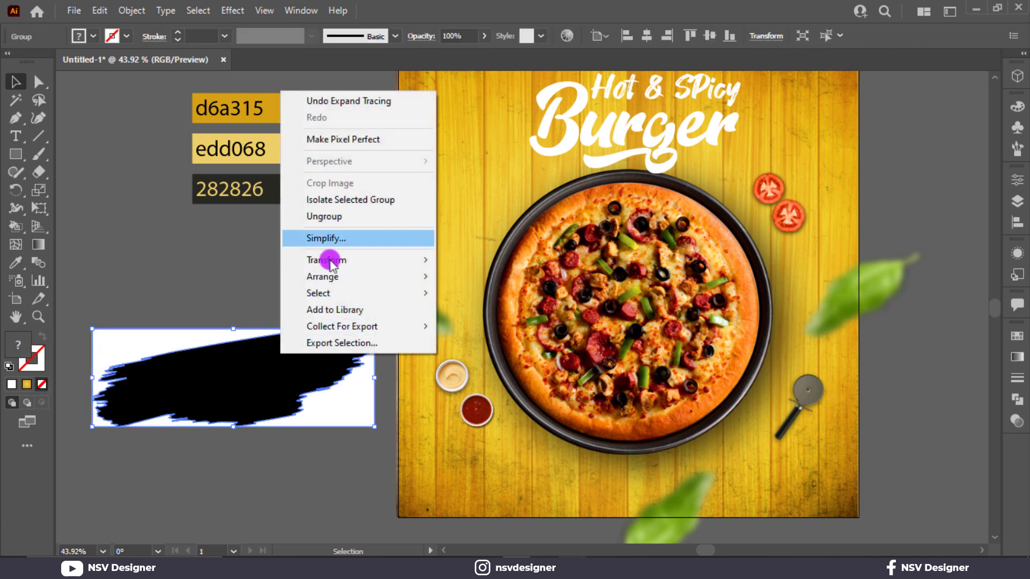
pyautogui.click(352, 223)
# Delete the trace's white background and colour the brush shape 282826 with the Eyedropper.
pyautogui.click(138, 336)
pyautogui.press('Delete')
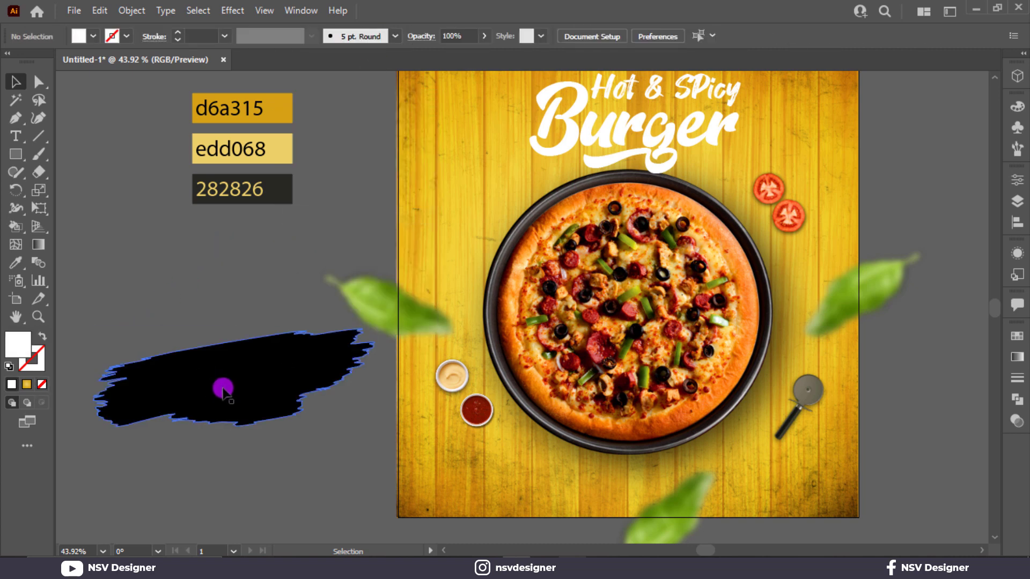
pyautogui.click(225, 387)
pyautogui.press('i')
pyautogui.click(280, 188)
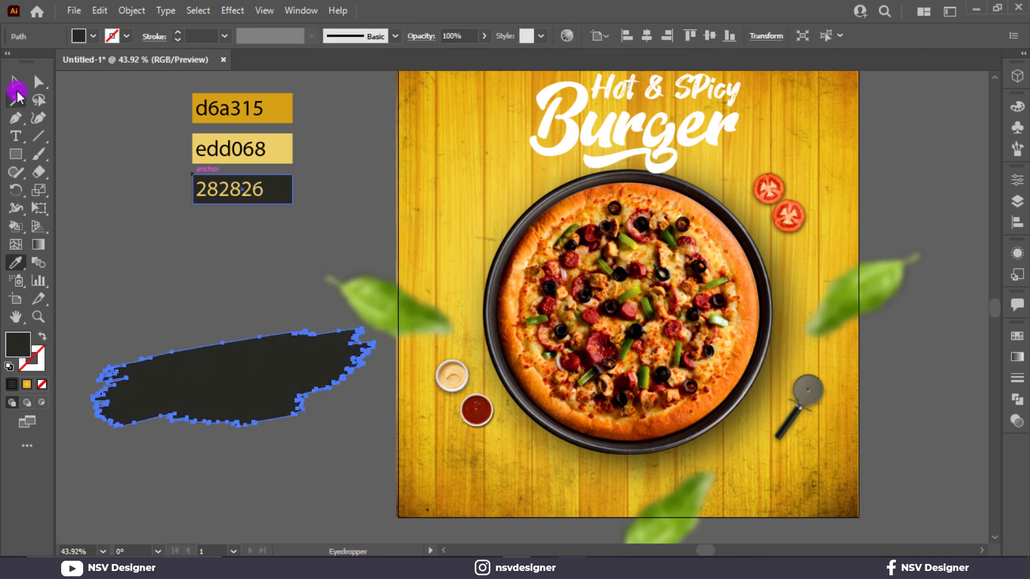
pyautogui.click(16, 99)
pyautogui.click(16, 81)
pyautogui.hotkey('ctrl', 'shift', 'a')
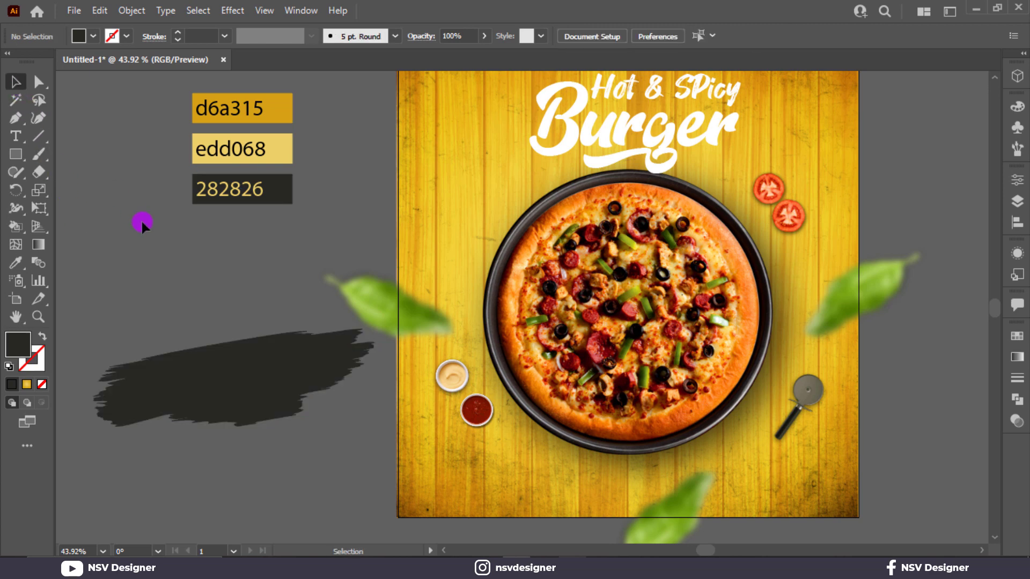
# Move the dark brush stroke behind the headline, enlarge it and nudge it slightly up.
pyautogui.moveTo(202, 295); pyautogui.dragTo(665, 104)
pyautogui.hotkey('ctrl', '+')
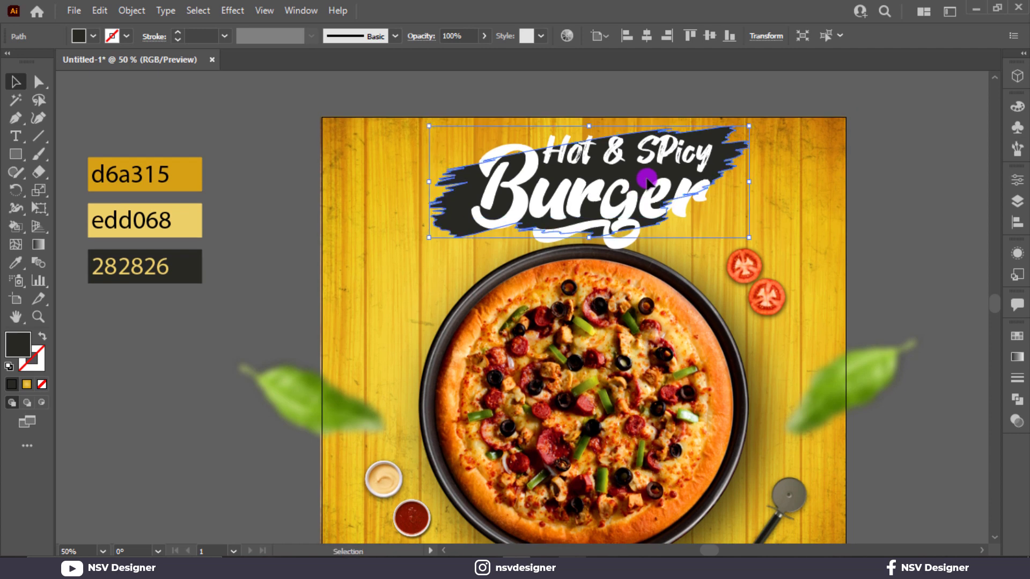
pyautogui.moveTo(749, 237); pyautogui.dragTo(761, 244)
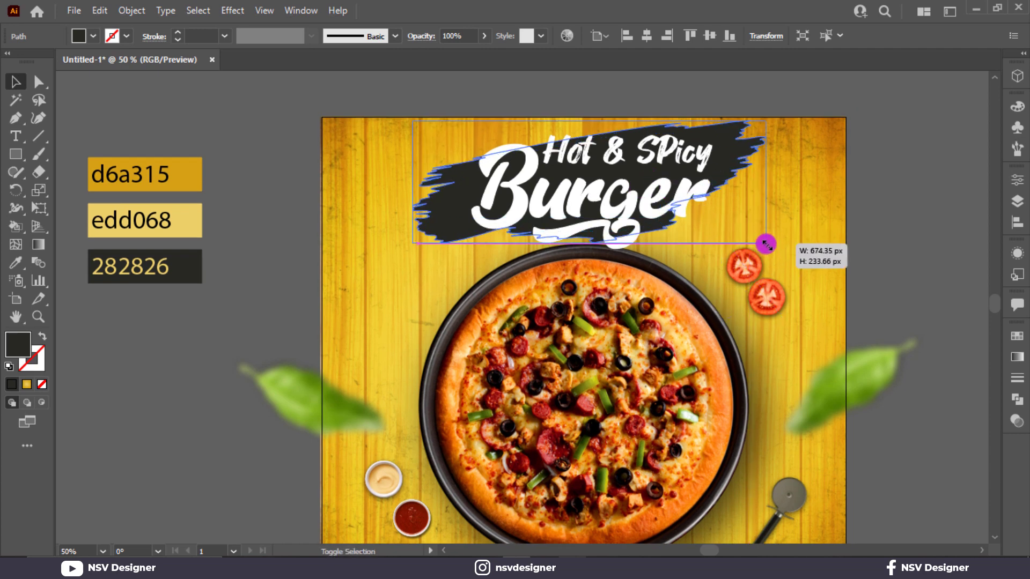
pyautogui.click(812, 211)
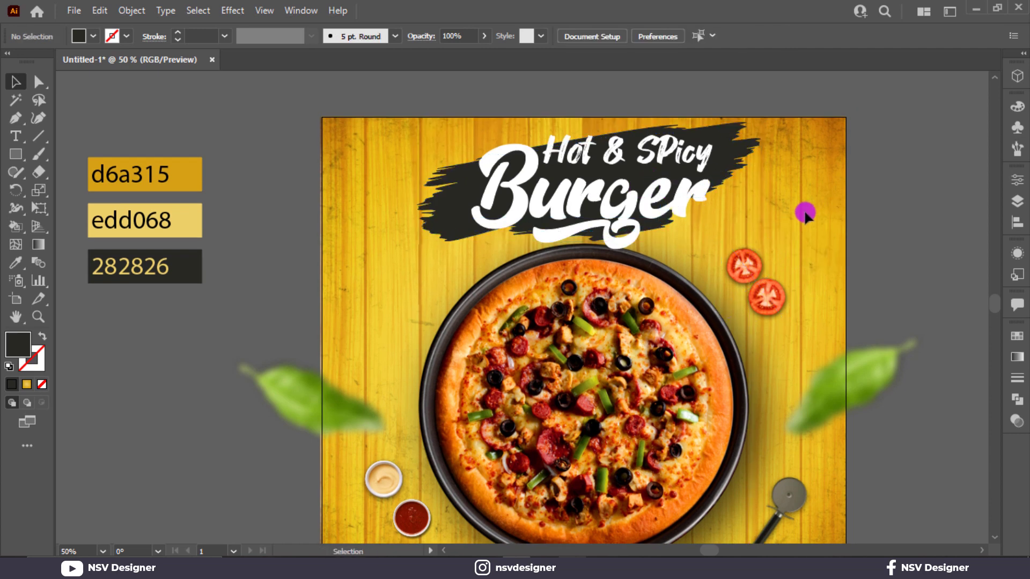
pyautogui.hotkey('ctrl', '0')
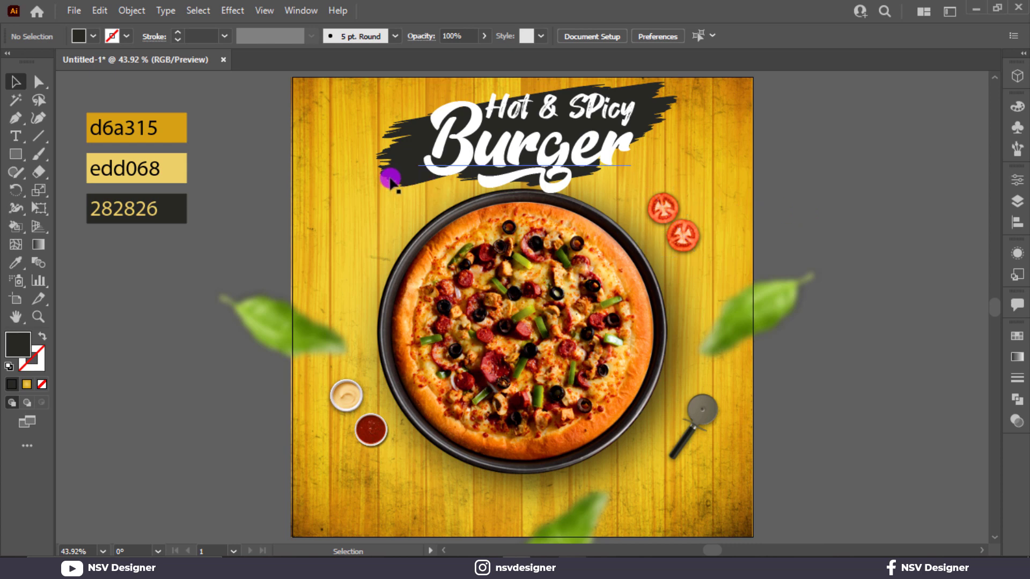
pyautogui.moveTo(390, 180); pyautogui.dragTo(388, 172)
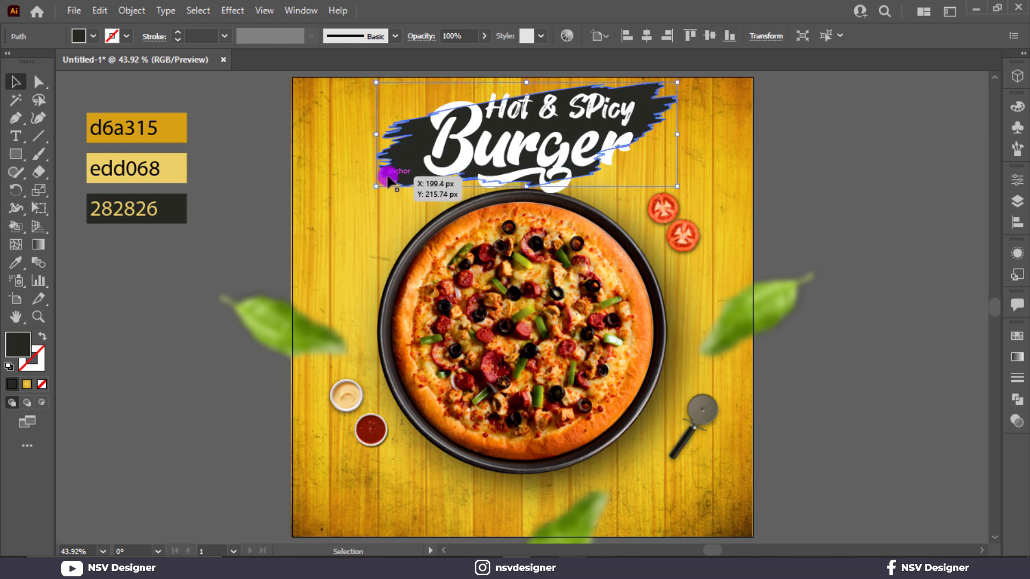
pyautogui.click(934, 199)
# Draw a dark rectangle and round its corners fully into a pill shape.
pyautogui.press('b')
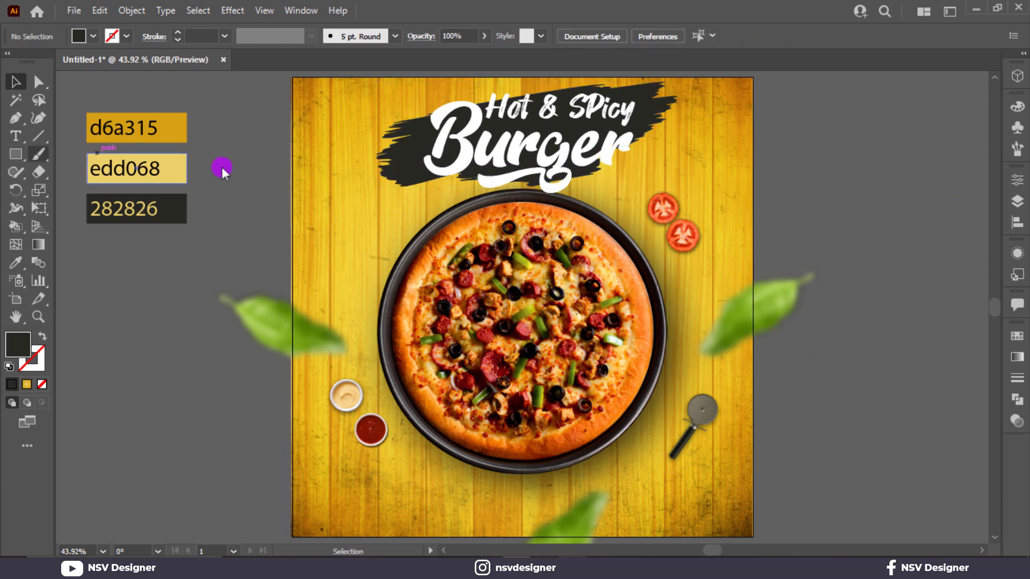
pyautogui.click(15, 154)
pyautogui.moveTo(120, 419); pyautogui.dragTo(204, 449)
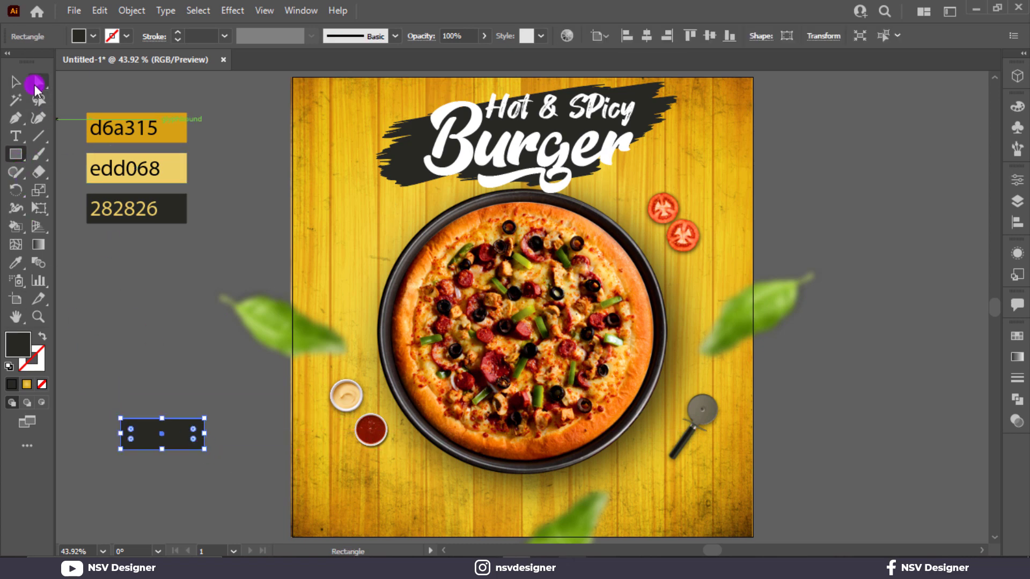
pyautogui.click(38, 83)
pyautogui.moveTo(149, 443); pyautogui.dragTo(165, 391)
# Move the pill to the poster's lower right, stretch it wider, and start a text line beside the artboard.
pyautogui.press('v')
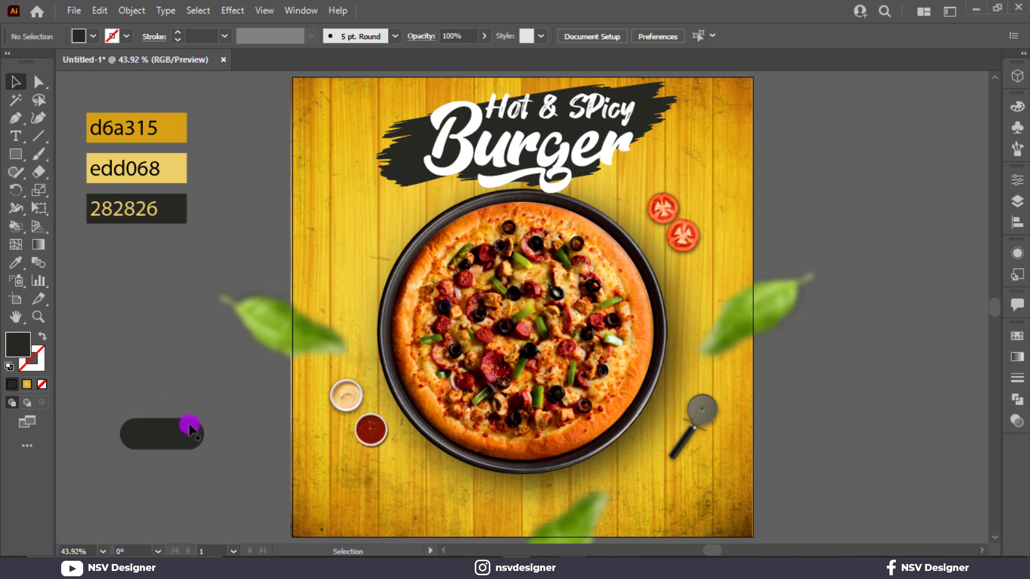
pyautogui.moveTo(184, 443); pyautogui.dragTo(723, 524)
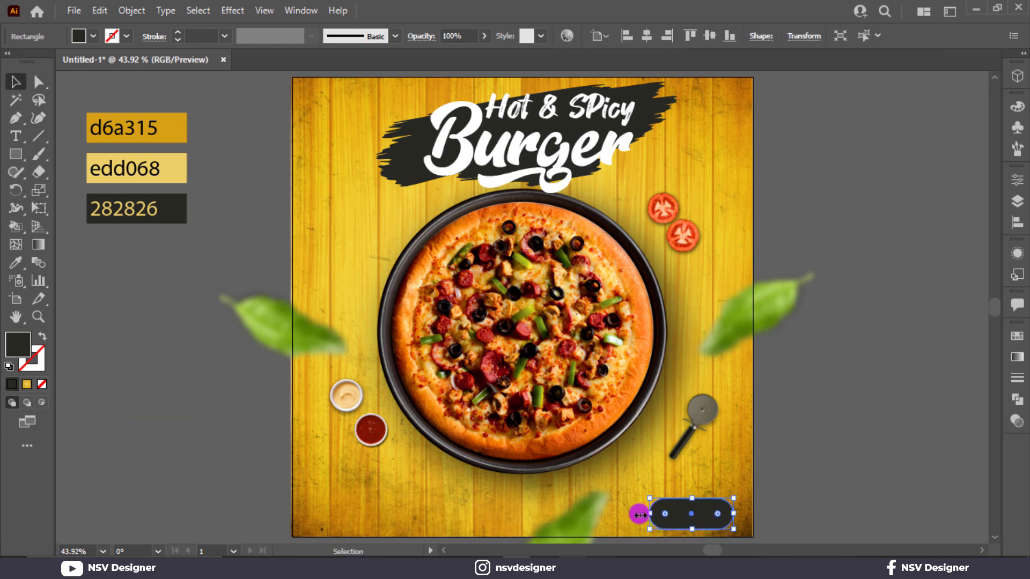
pyautogui.moveTo(631, 515); pyautogui.dragTo(633, 513)
pyautogui.click(754, 453)
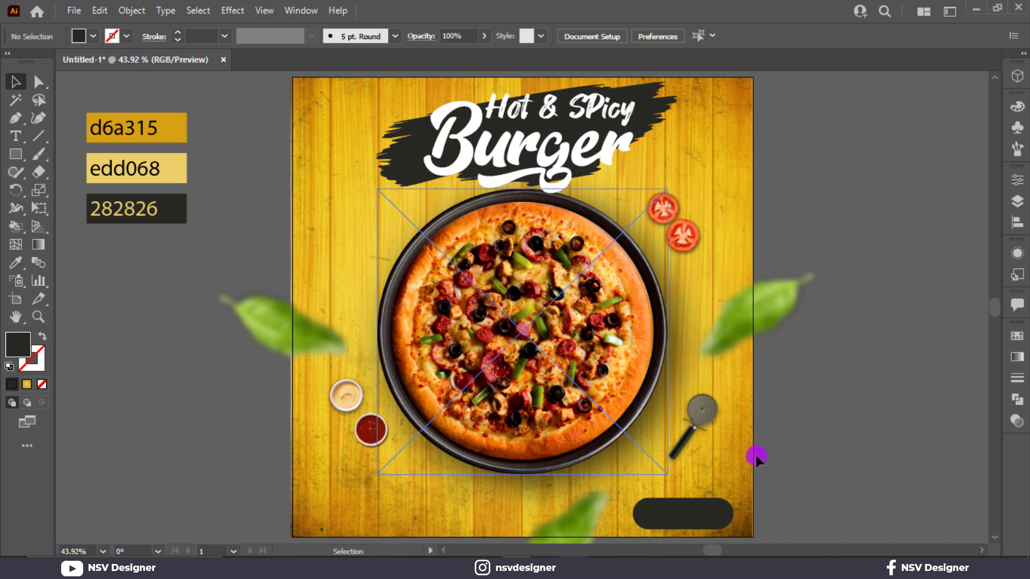
pyautogui.click(16, 137)
pyautogui.click(121, 498)
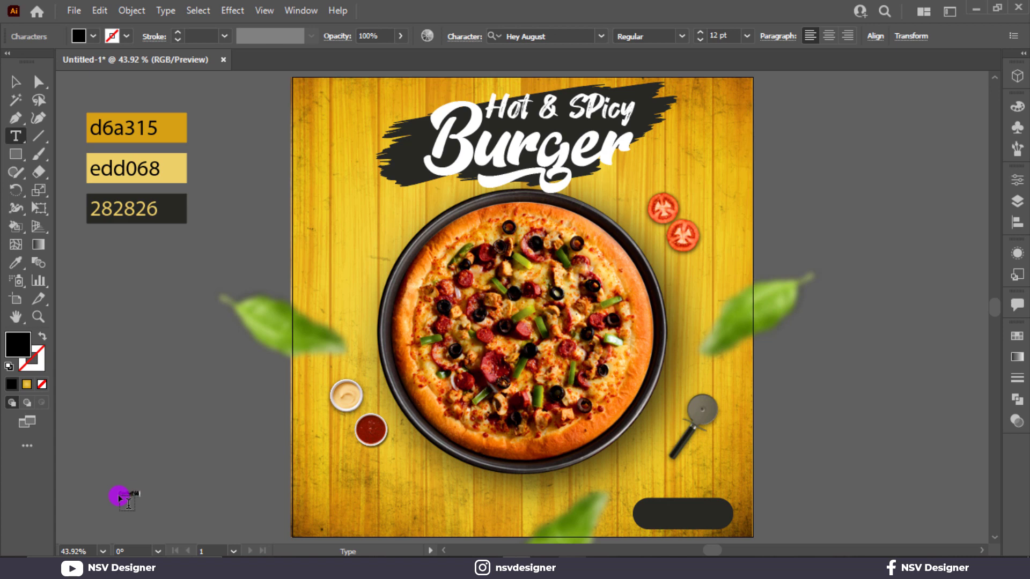
# Enlarge the 'Contact Us' text, set it in Montserrat ExtraBold, and move it to the poster's lower left.
pyautogui.click(14, 85)
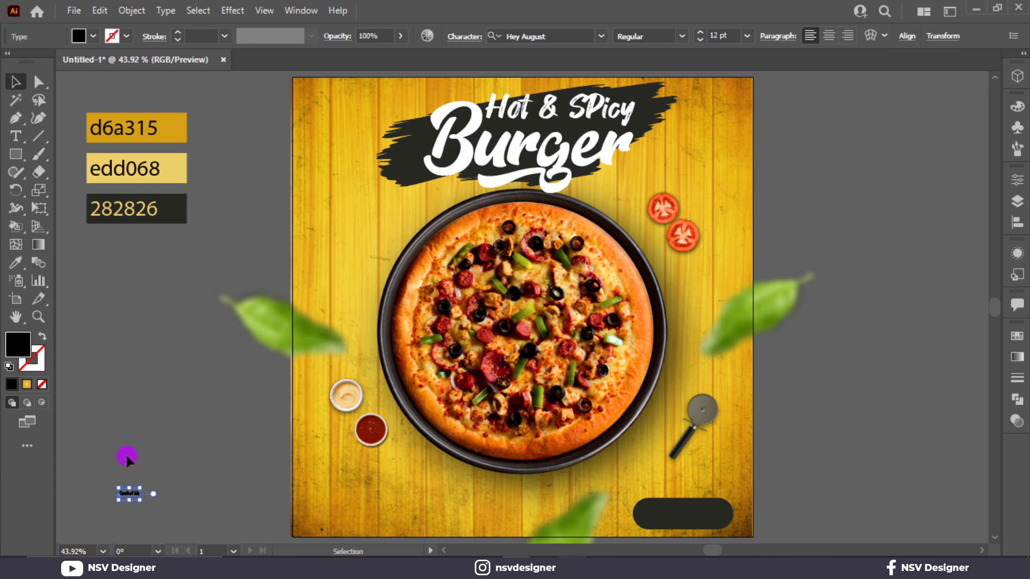
pyautogui.moveTo(141, 502); pyautogui.dragTo(174, 507)
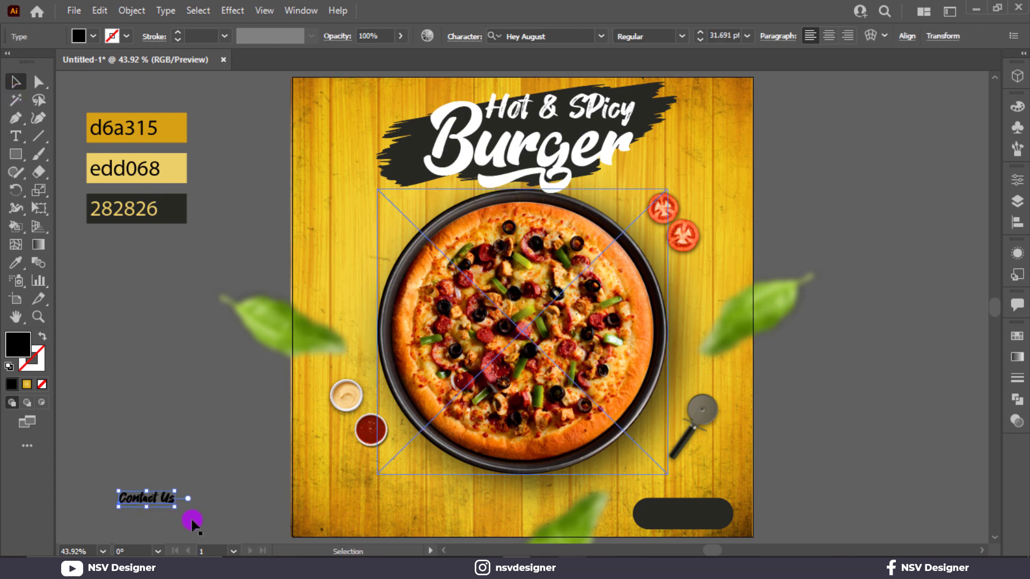
pyautogui.click(564, 36)
pyautogui.write('mont')
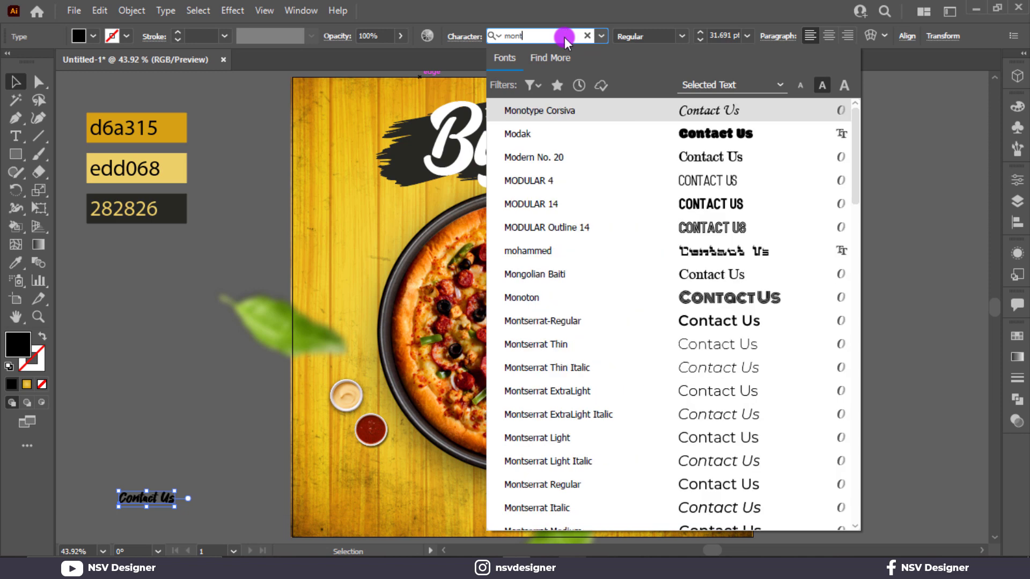
pyautogui.scroll(-4, 680, 241)
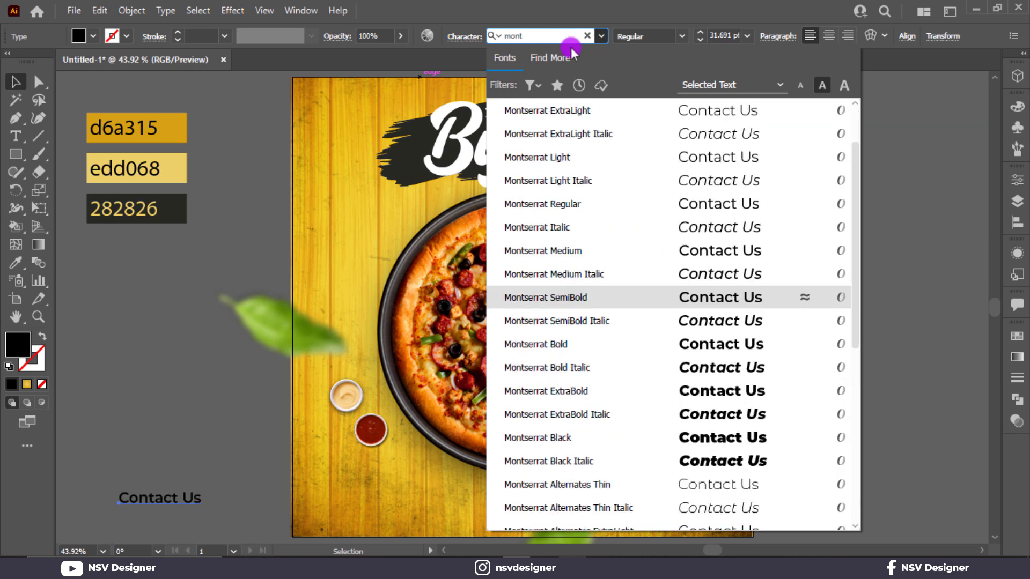
pyautogui.scroll(-1, 680, 242)
pyautogui.click(715, 322)
pyautogui.scroll(-2, 396, 399)
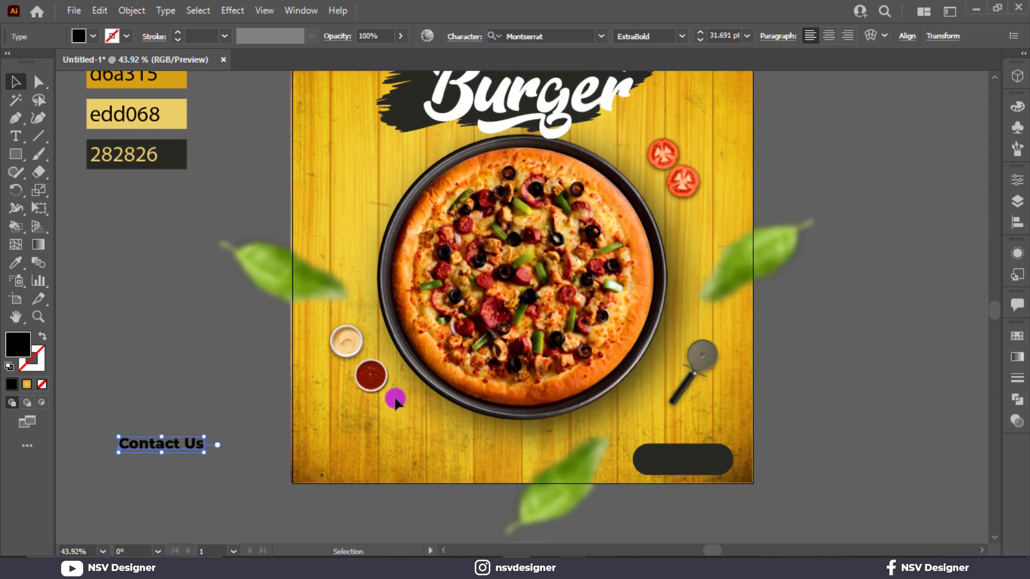
pyautogui.moveTo(185, 448); pyautogui.dragTo(383, 446)
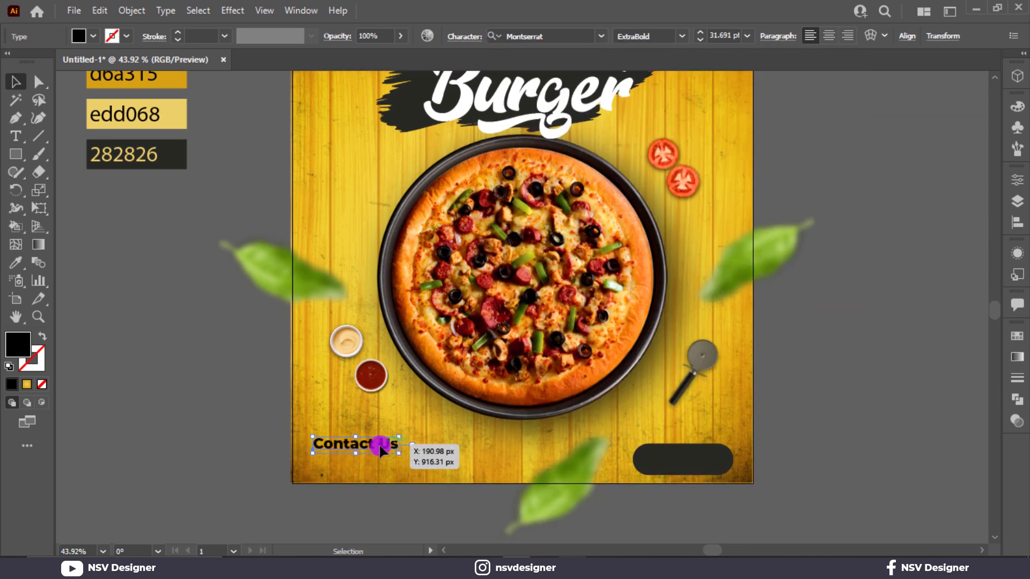
# Place a copy beneath 'Contact Us' and replace its text with the contact phone number.
pyautogui.scroll(4, 382, 448)
pyautogui.scroll(-3, 380, 449)
pyautogui.scroll(-2, 379, 443)
pyautogui.moveTo(386, 372); pyautogui.dragTo(402, 387)
pyautogui.moveTo(350, 364)
pyautogui.mouseDown()
pyautogui.moveTo(329, 338)
pyautogui.moveTo(318, 376)
pyautogui.mouseUp()
pyautogui.doubleClick(318, 370)
pyautogui.hotkey('ctrl', 'a')
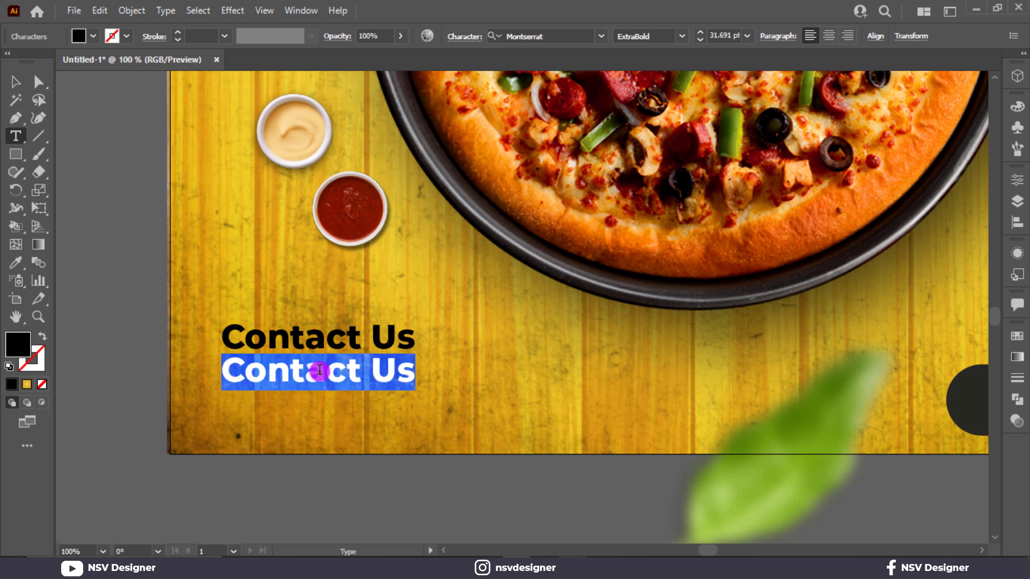
pyautogui.write('+91 80552 2')
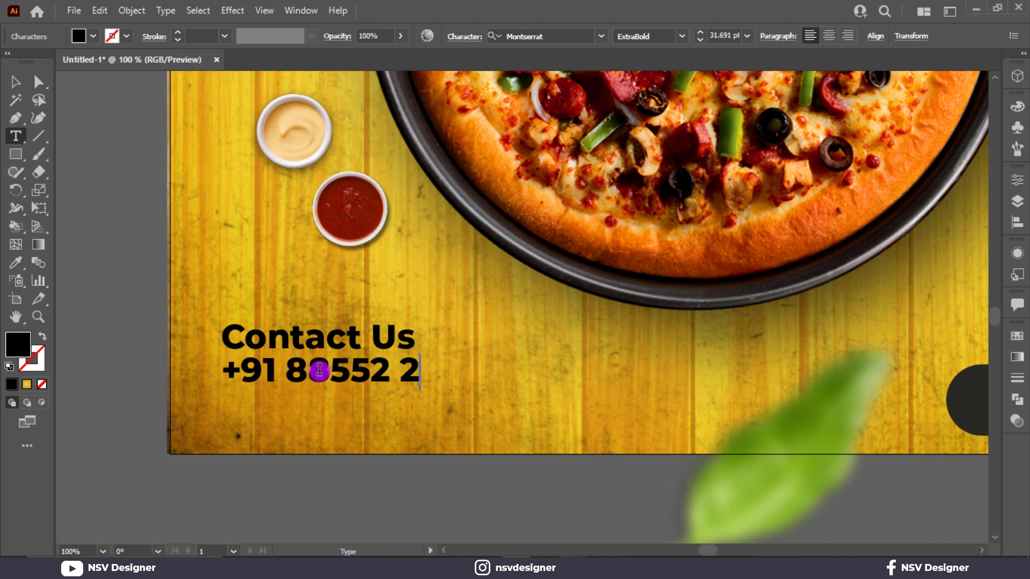
pyautogui.write('2222v')
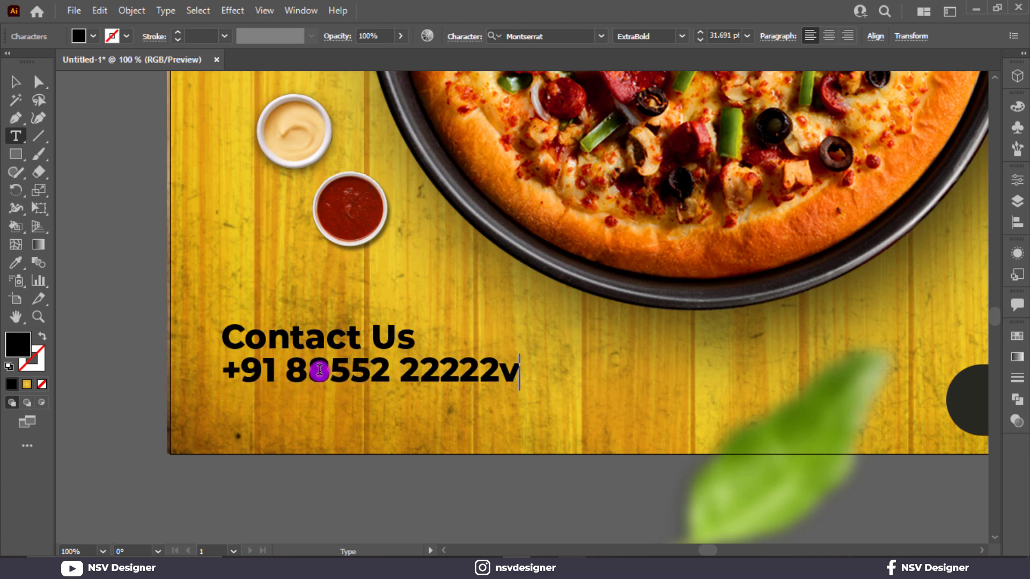
pyautogui.press('BackSpace')
pyautogui.press('Escape')
# Give the 'Contact Us' heading a lighter Montserrat font weight.
pyautogui.click(21, 82)
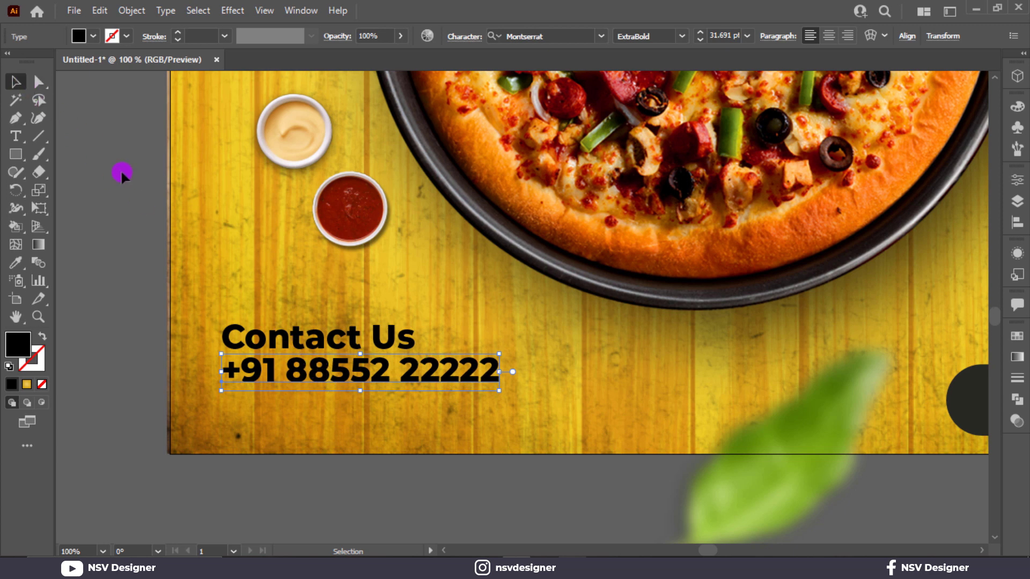
pyautogui.click(295, 328)
pyautogui.click(681, 36)
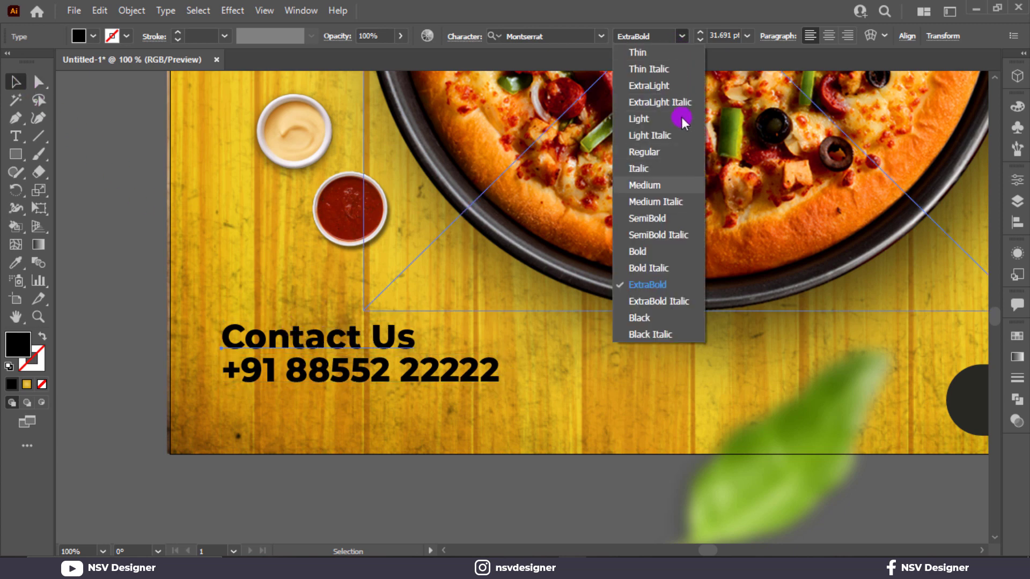
pyautogui.click(684, 218)
pyautogui.click(304, 434)
# Copy the phone number onto the dark pill, make it white and retype it as ORDER NOW.
pyautogui.hotkey('ctrl', '-')
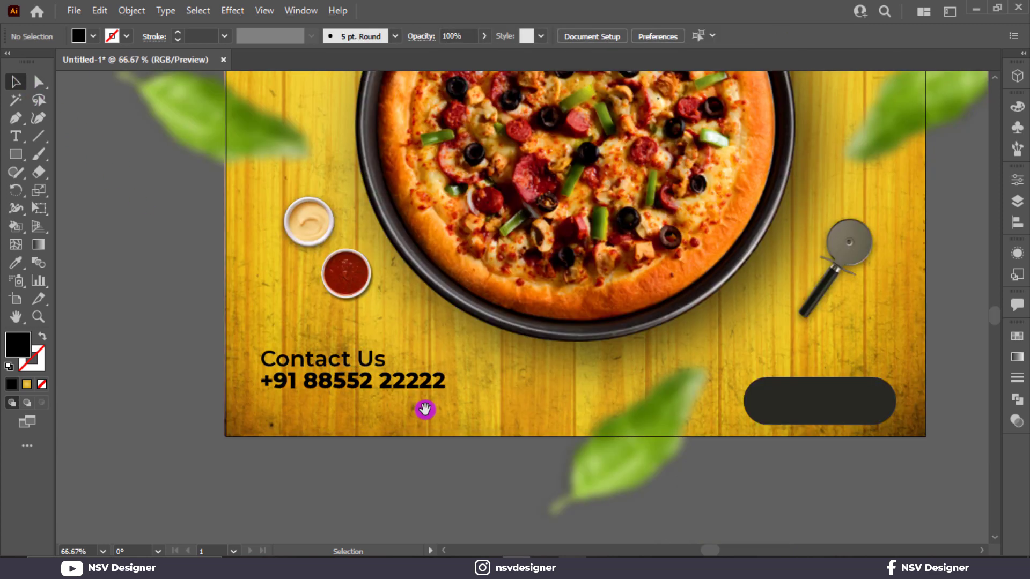
pyautogui.moveTo(425, 410)
pyautogui.mouseDown()
pyautogui.moveTo(275, 409)
pyautogui.moveTo(716, 411)
pyautogui.mouseUp()
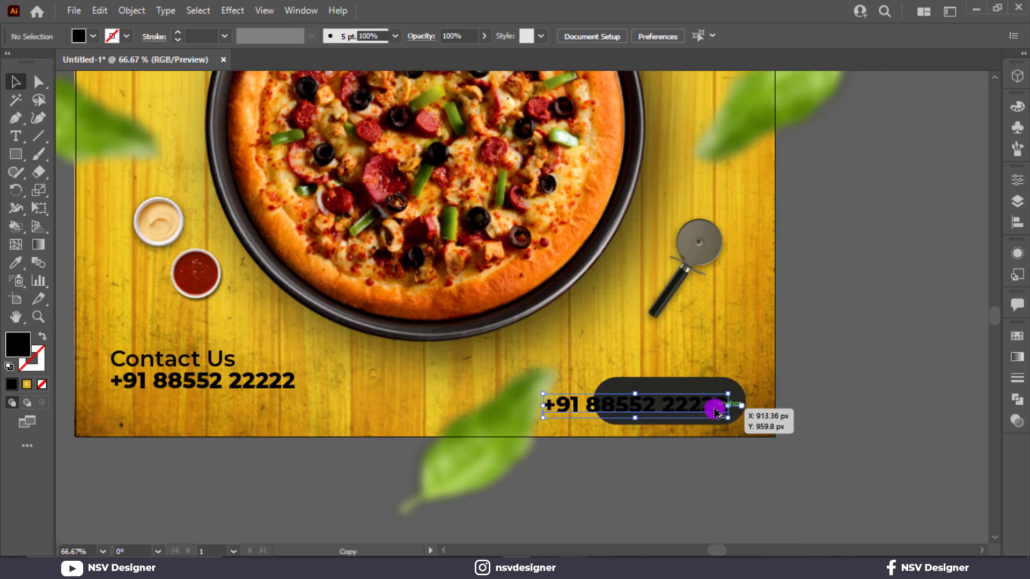
pyautogui.click(93, 36)
pyautogui.click(32, 62)
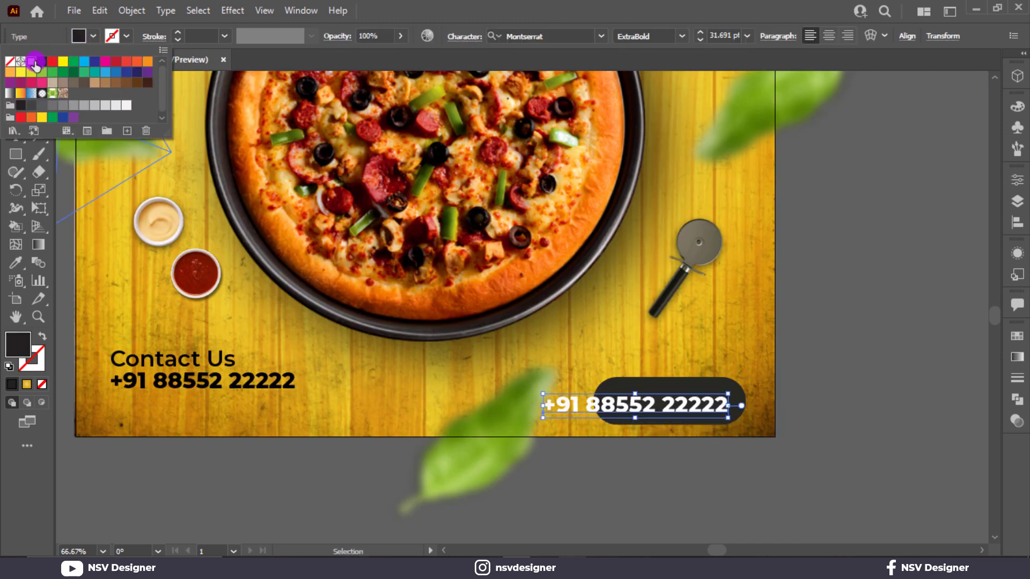
pyautogui.click(633, 410)
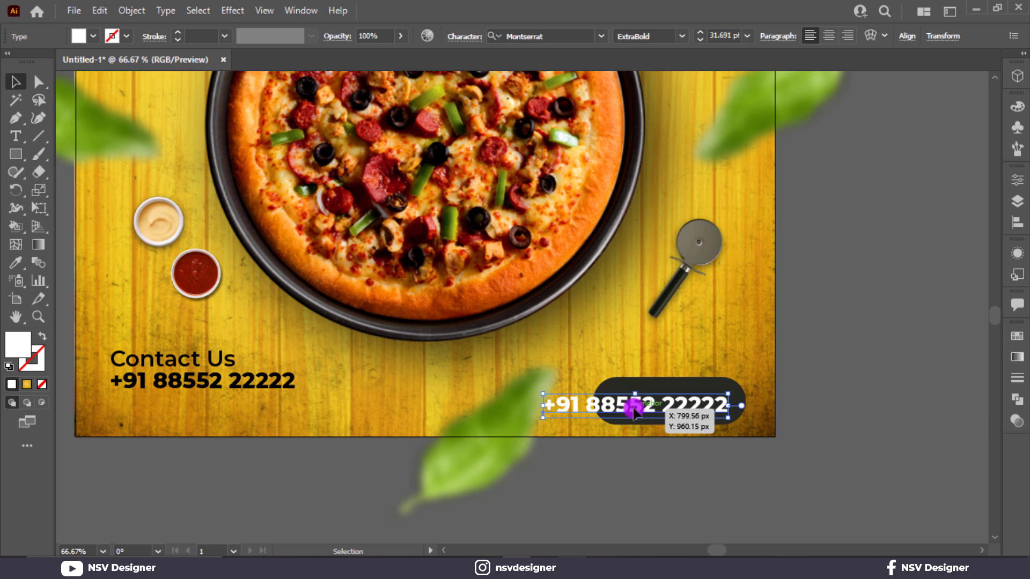
pyautogui.doubleClick(634, 411)
pyautogui.write('ORDER NOW')
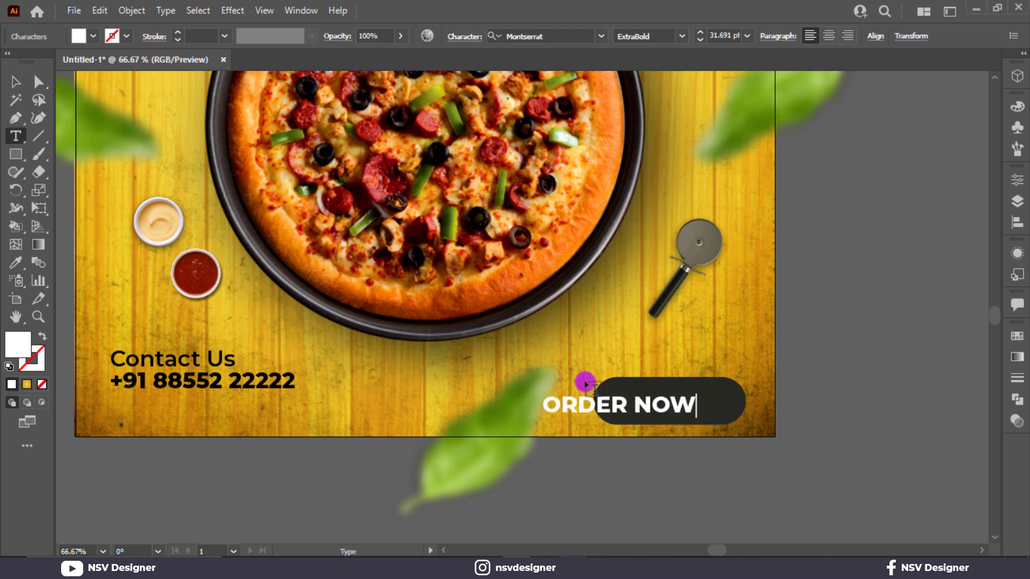
pyautogui.click(25, 80)
# Move ORDER NOW into the pill and vertically centre it on the pill.
pyautogui.click(645, 533)
pyautogui.moveTo(677, 411)
pyautogui.mouseDown()
pyautogui.moveTo(745, 412)
pyautogui.moveTo(713, 412)
pyautogui.mouseUp()
pyautogui.scroll(3, 745, 417)
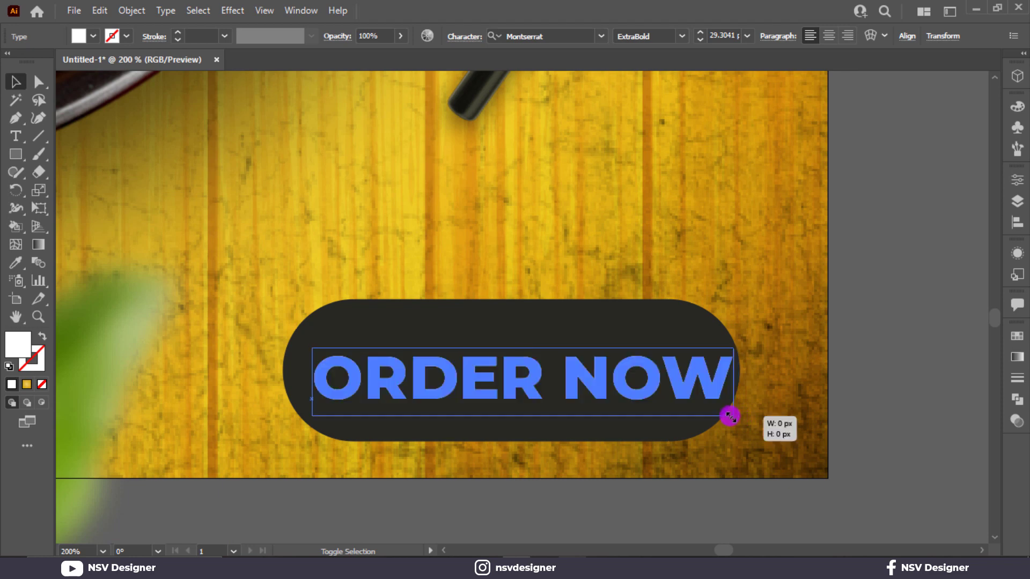
pyautogui.keyDown('shift'); pyautogui.click(623, 427); pyautogui.keyUp('shift')
pyautogui.click(573, 36)
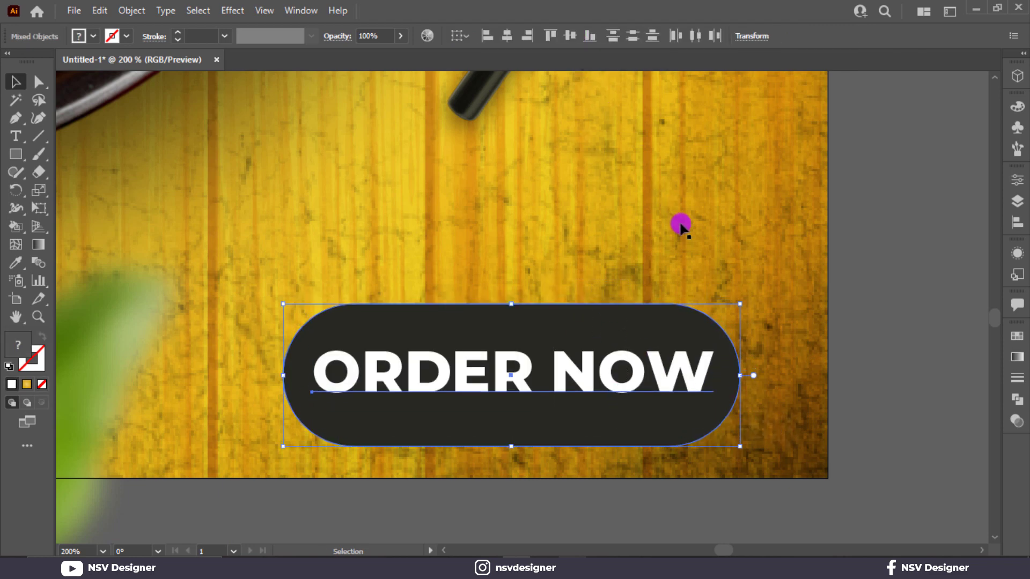
pyautogui.click(676, 228)
pyautogui.scroll(-1, 393, 432)
pyautogui.moveTo(393, 432); pyautogui.dragTo(718, 374)
# Recolour both contact text lines with the ORDER pill's dark grey using the eyedropper.
pyautogui.moveTo(239, 325); pyautogui.dragTo(651, 335)
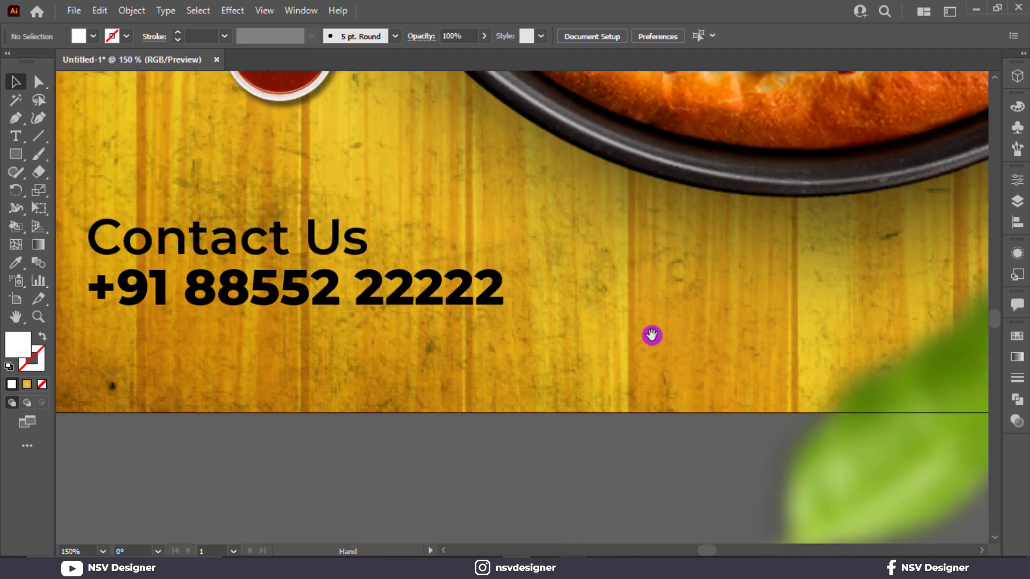
pyautogui.moveTo(144, 220); pyautogui.dragTo(195, 281)
pyautogui.hotkey('ctrl', 'z')
pyautogui.moveTo(138, 179); pyautogui.dragTo(247, 327)
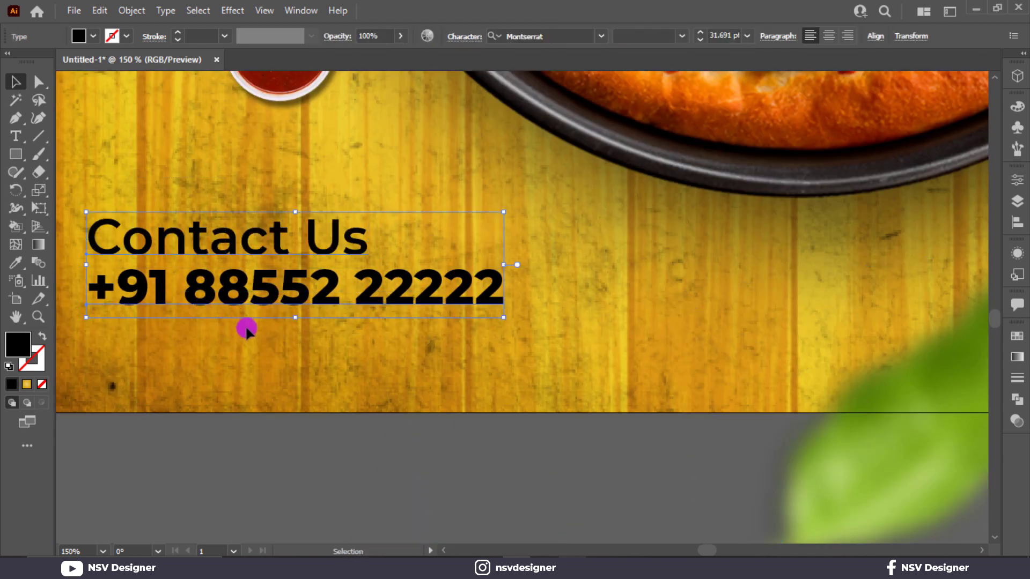
pyautogui.scroll(-1, 231, 330)
pyautogui.moveTo(409, 367); pyautogui.dragTo(375, 375)
pyautogui.press('i')
pyautogui.click(927, 321)
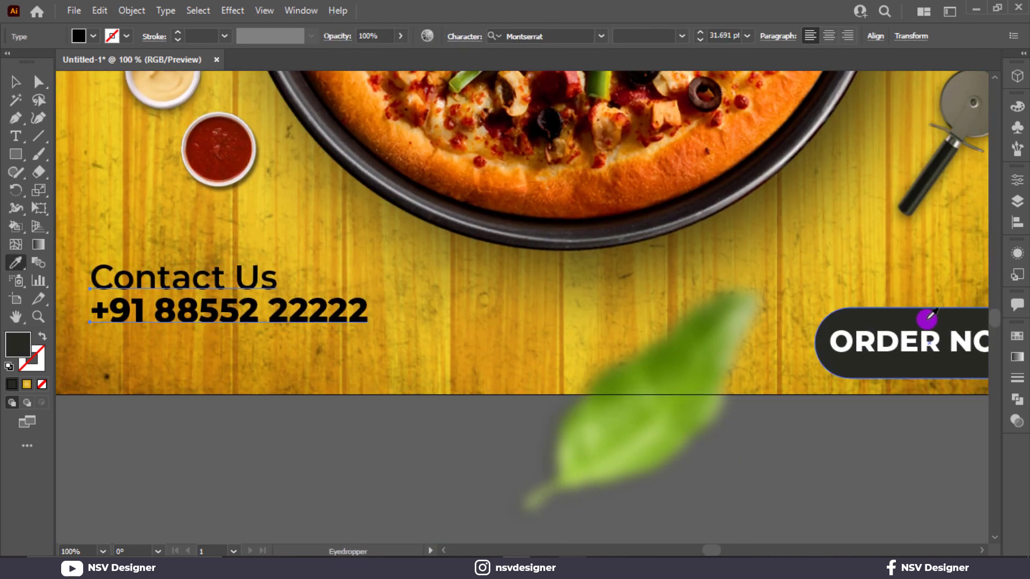
pyautogui.press('v')
pyautogui.click(152, 244)
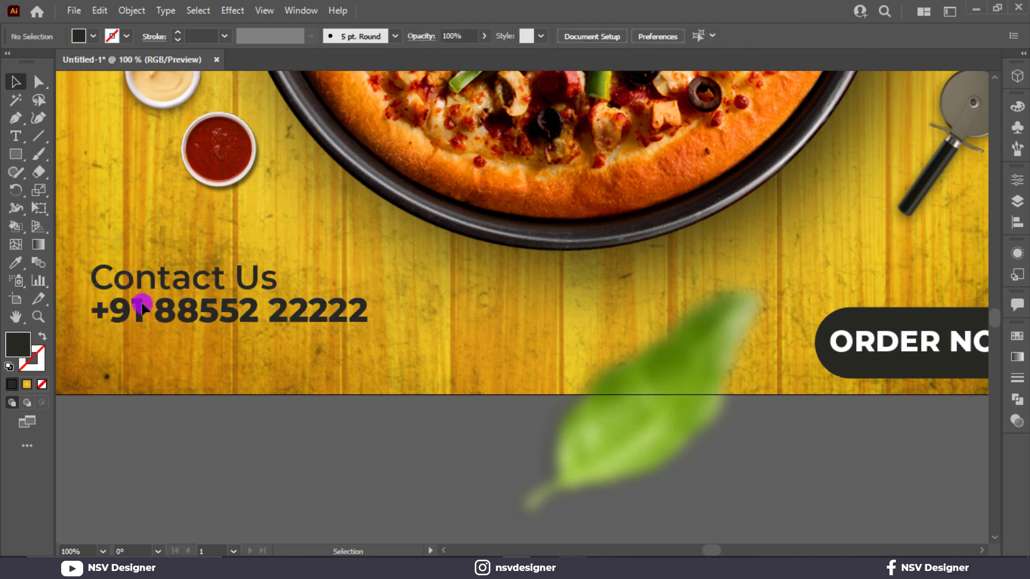
pyautogui.click(150, 322)
pyautogui.hotkey('ctrl', 'shift', 'a')
# Fit the artboard in view and select the whole Contact Us text group.
pyautogui.hotkey('ctrl', '0')
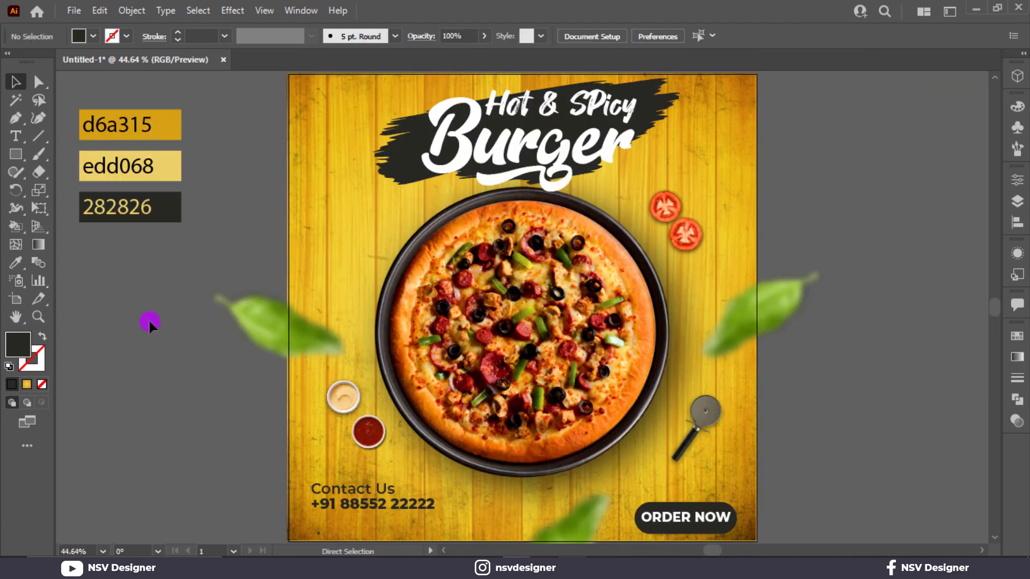
pyautogui.click(277, 494)
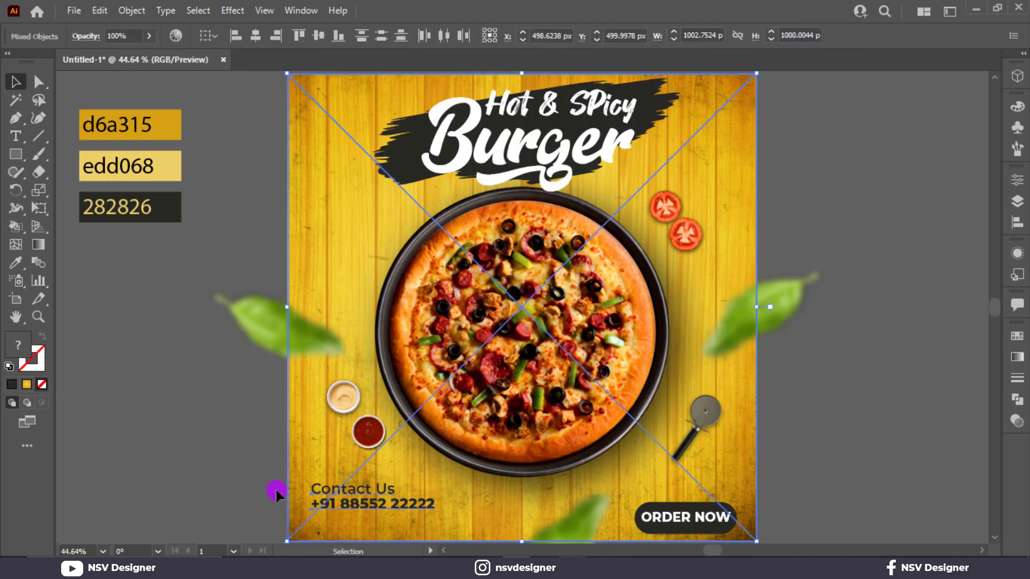
pyautogui.hotkey('ctrl', 'shift', 'a')
pyautogui.moveTo(253, 427); pyautogui.dragTo(298, 442)
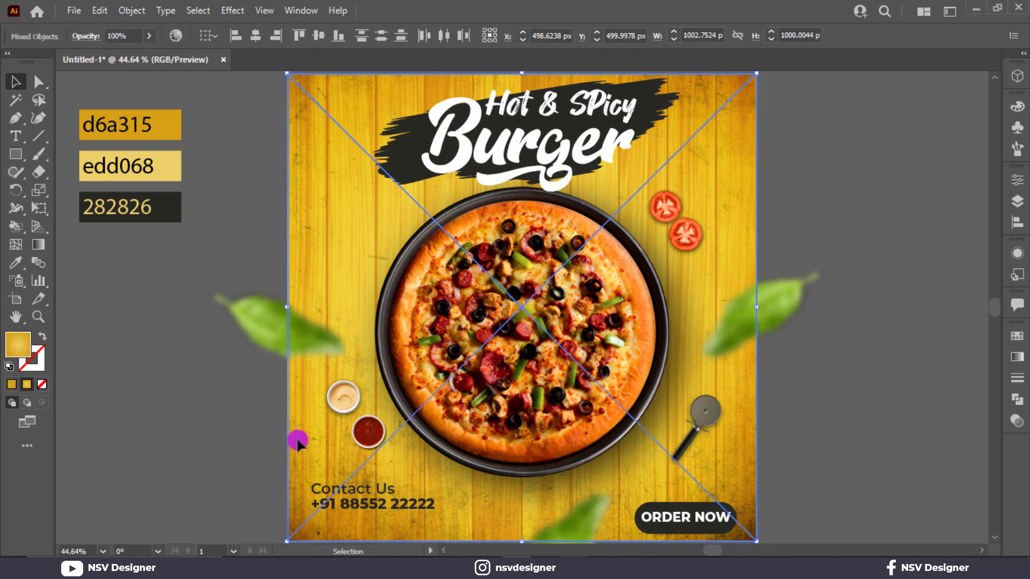
pyautogui.hotkey('ctrl', 'shift', 'a')
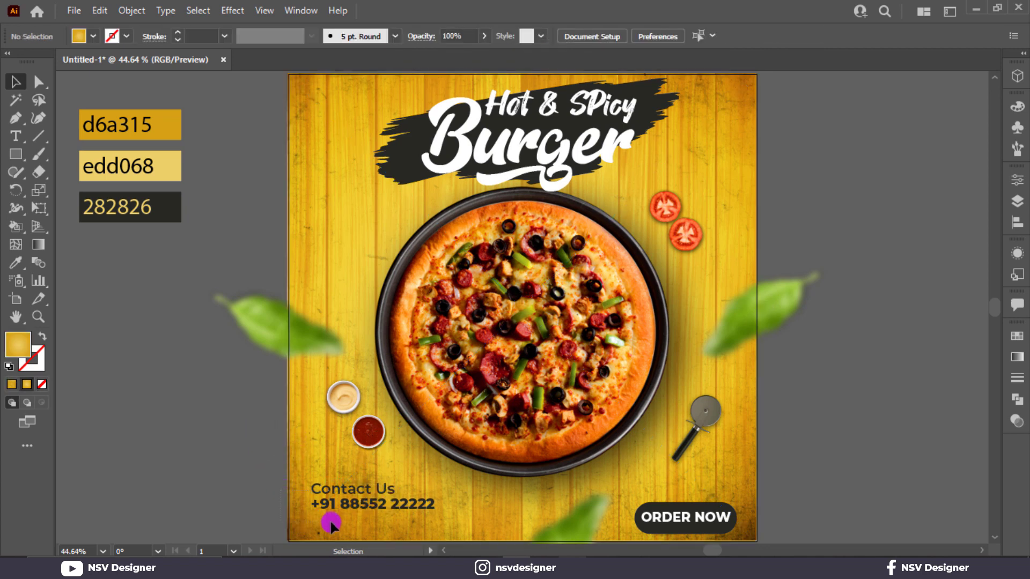
pyautogui.click(331, 523)
pyautogui.click(960, 293)
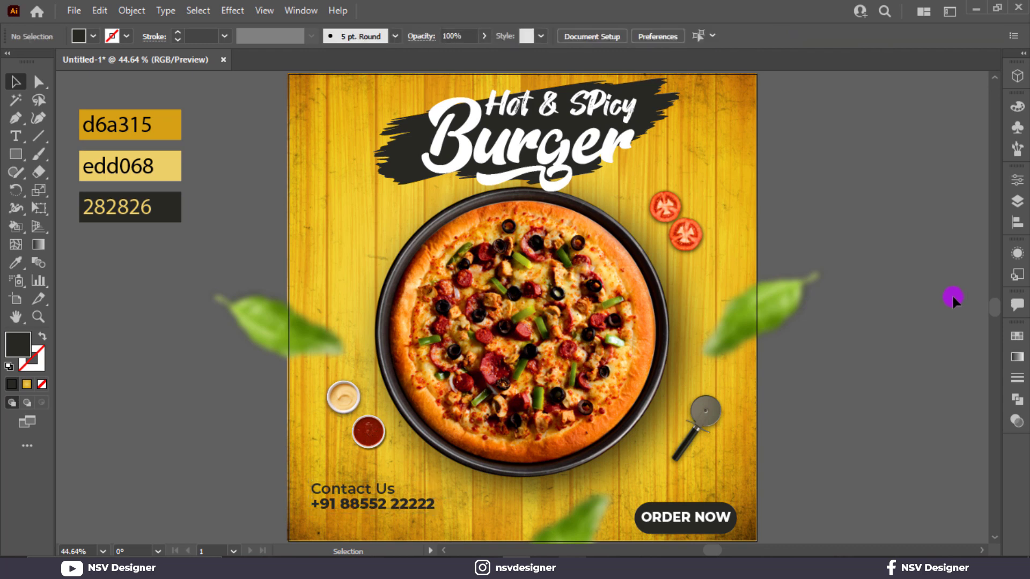
pyautogui.click(375, 505)
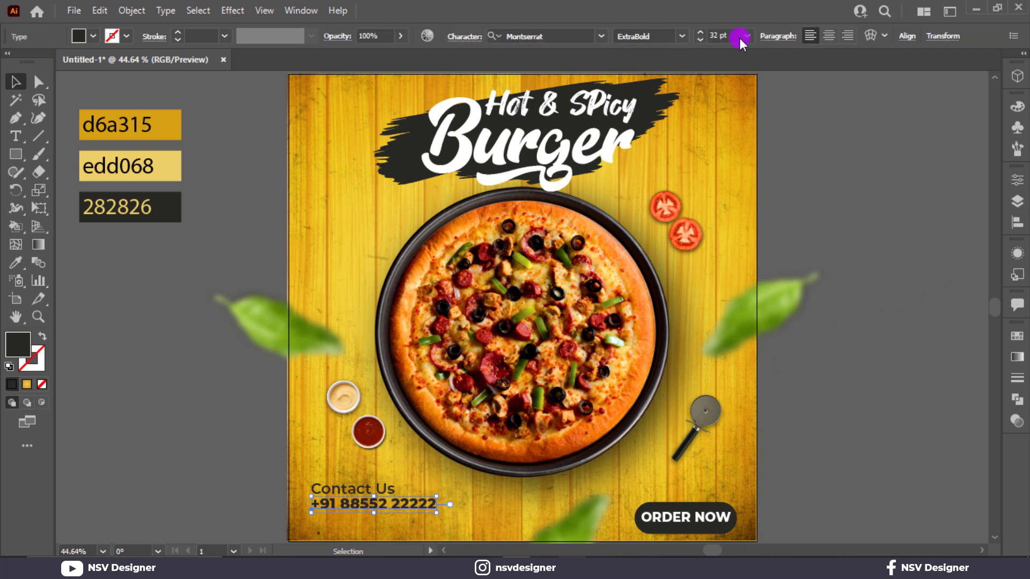
pyautogui.click(290, 480)
pyautogui.click(332, 516)
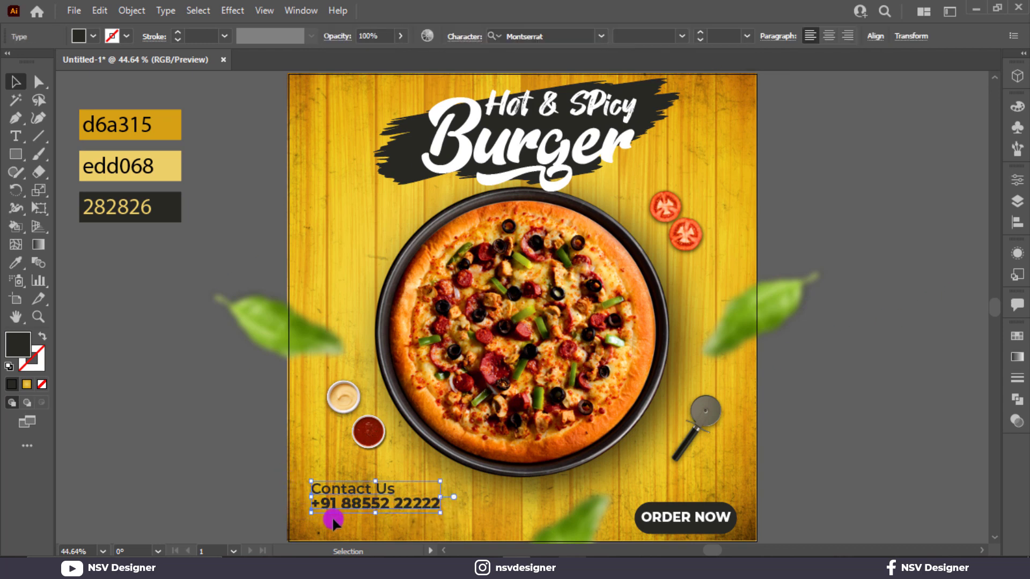
# Align Contact Us and the ORDER NOW button on vertical centres, then lower both slightly.
pyautogui.keyDown('shift'); pyautogui.click(682, 506); pyautogui.keyUp('shift')
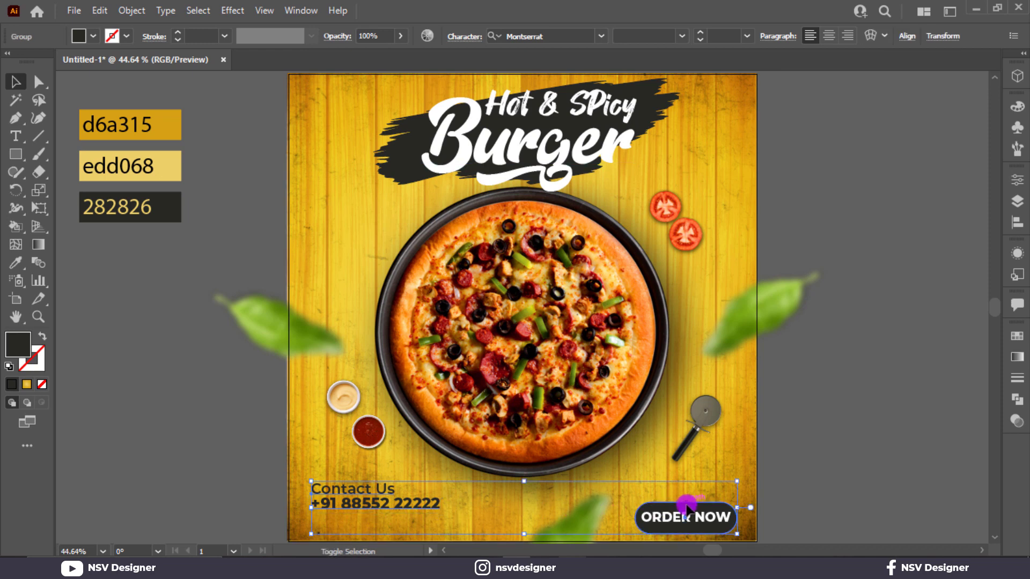
pyautogui.click(811, 477)
pyautogui.moveTo(709, 507)
pyautogui.mouseDown()
pyautogui.moveTo(716, 499)
pyautogui.moveTo(709, 508)
pyautogui.mouseUp()
pyautogui.click(707, 530)
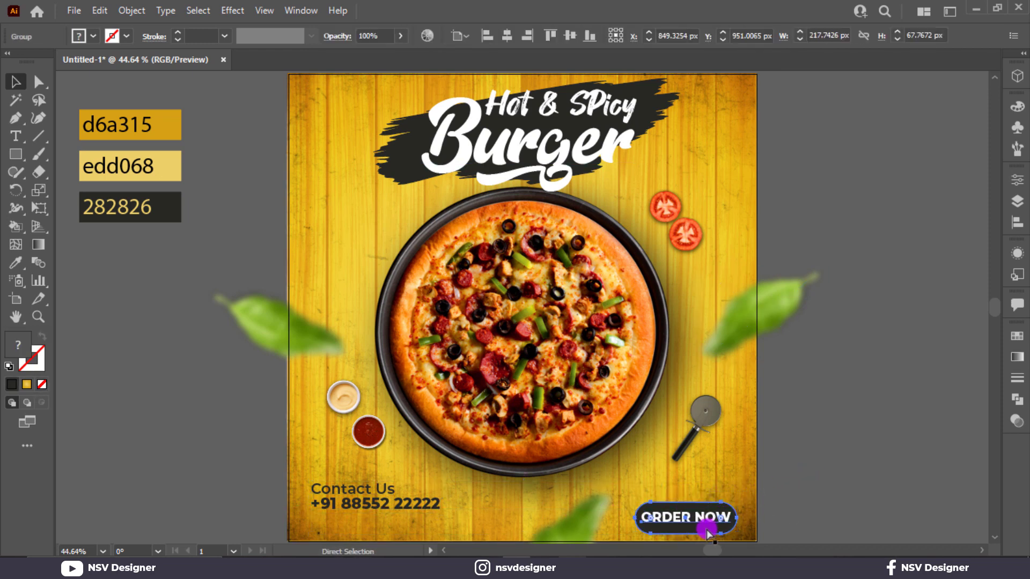
pyautogui.keyDown('shift'); pyautogui.click(407, 511); pyautogui.keyUp('shift')
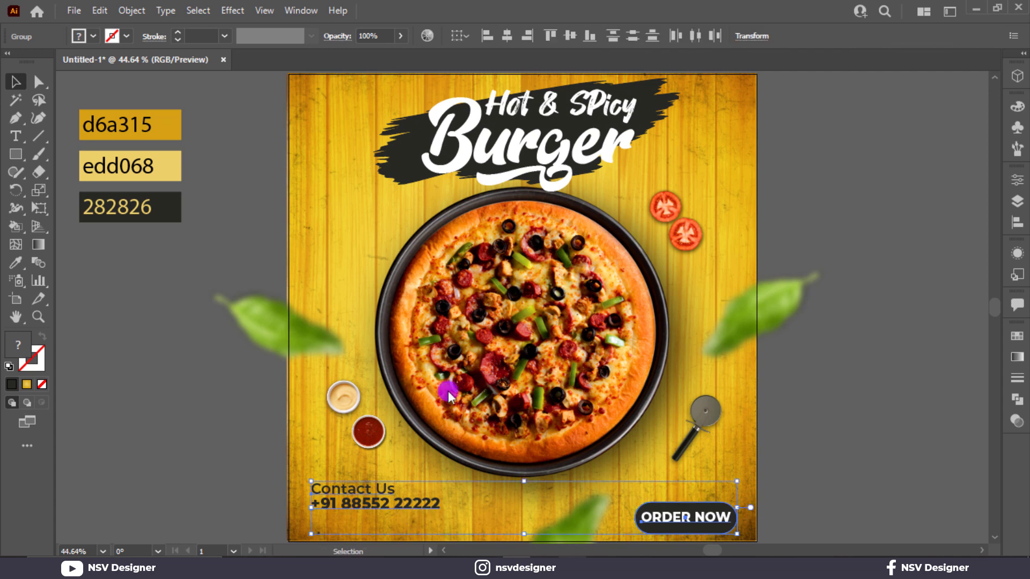
pyautogui.click(570, 36)
pyautogui.moveTo(701, 503); pyautogui.dragTo(709, 523)
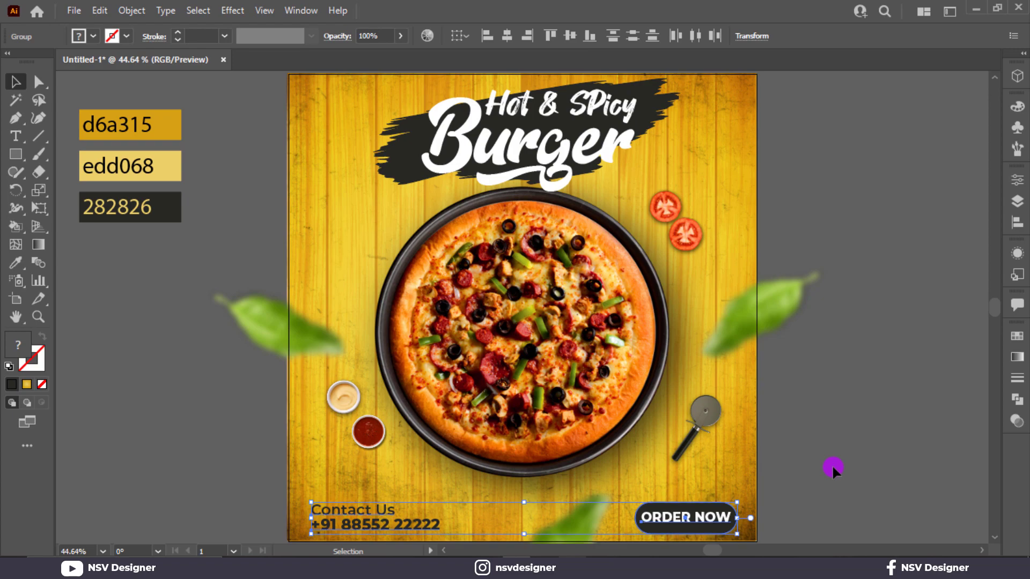
pyautogui.click(832, 465)
# Draw a circle left of the artboard filled with dark 282826.
pyautogui.press('l')
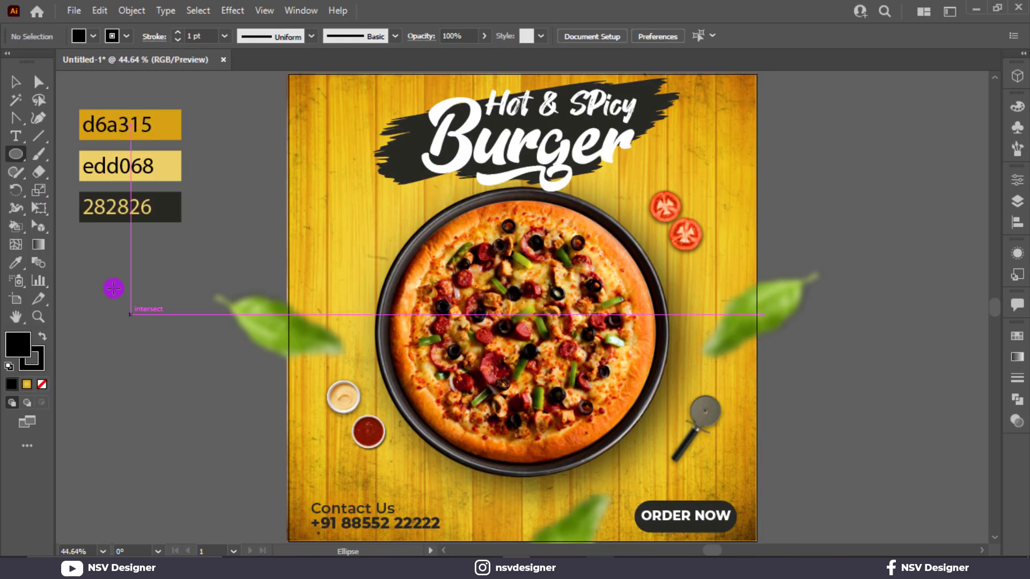
pyautogui.moveTo(121, 304); pyautogui.dragTo(168, 366)
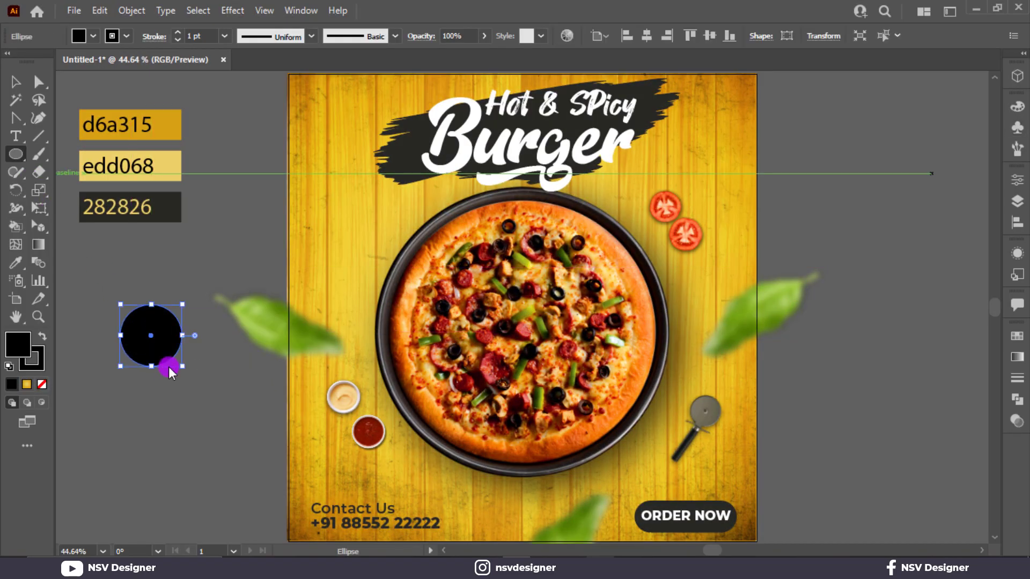
pyautogui.press('i')
pyautogui.click(178, 208)
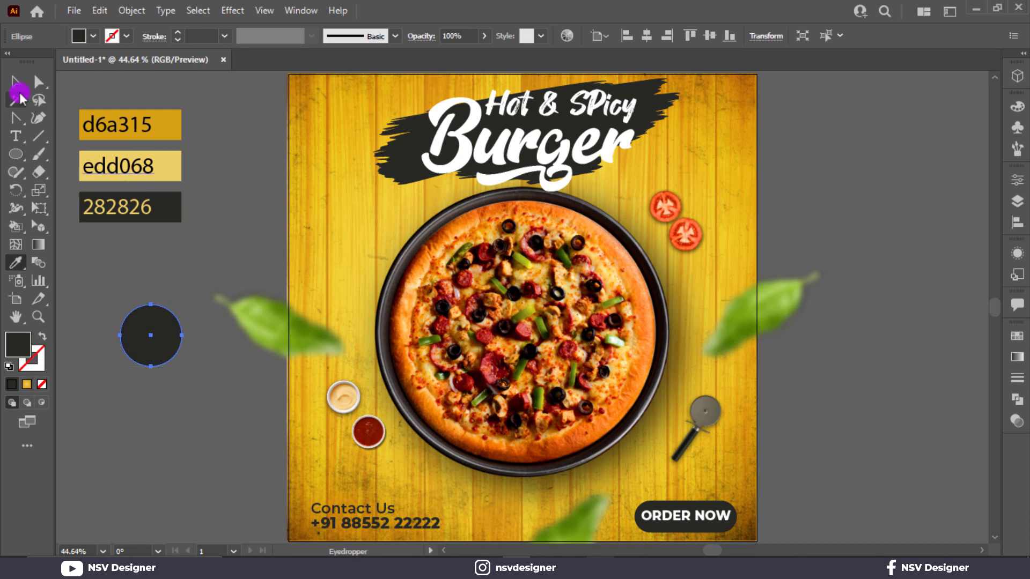
pyautogui.click(18, 89)
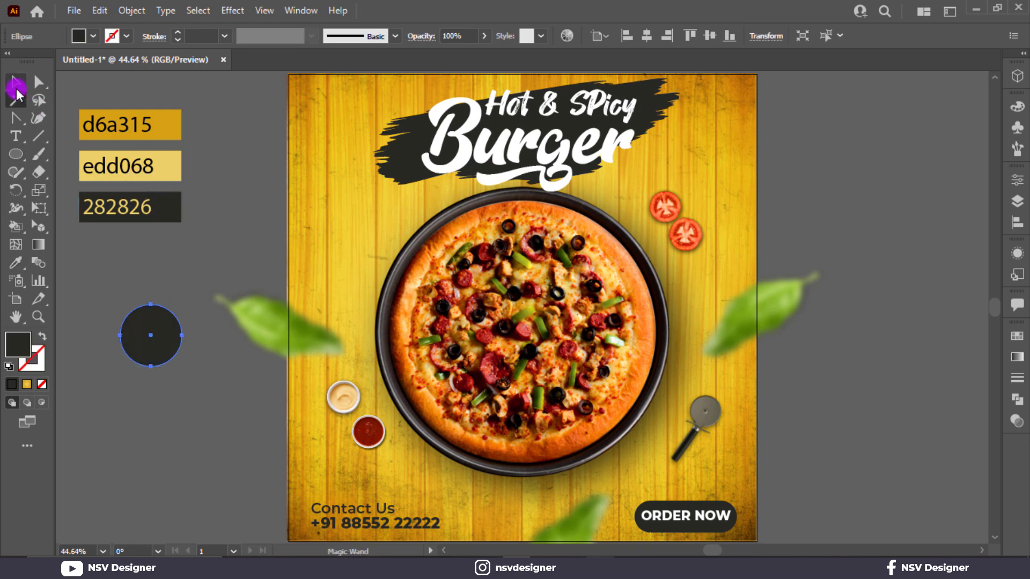
# Apply a Grunge brushes vector pack stroke to the circle's outline at 1 pt.
pyautogui.click(1017, 153)
pyautogui.click(834, 229)
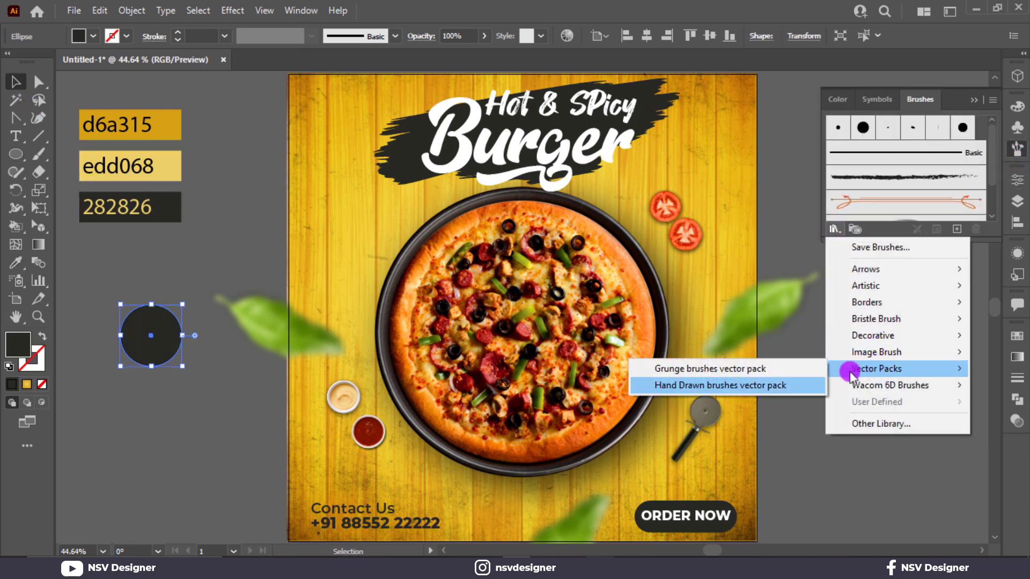
pyautogui.click(761, 369)
pyautogui.click(522, 296)
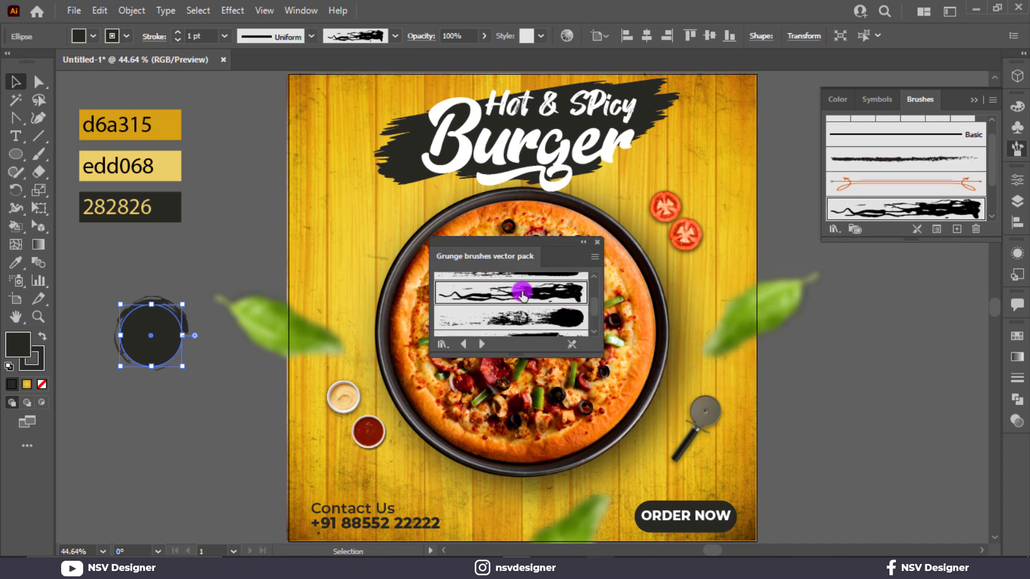
pyautogui.moveTo(558, 242); pyautogui.dragTo(902, 247)
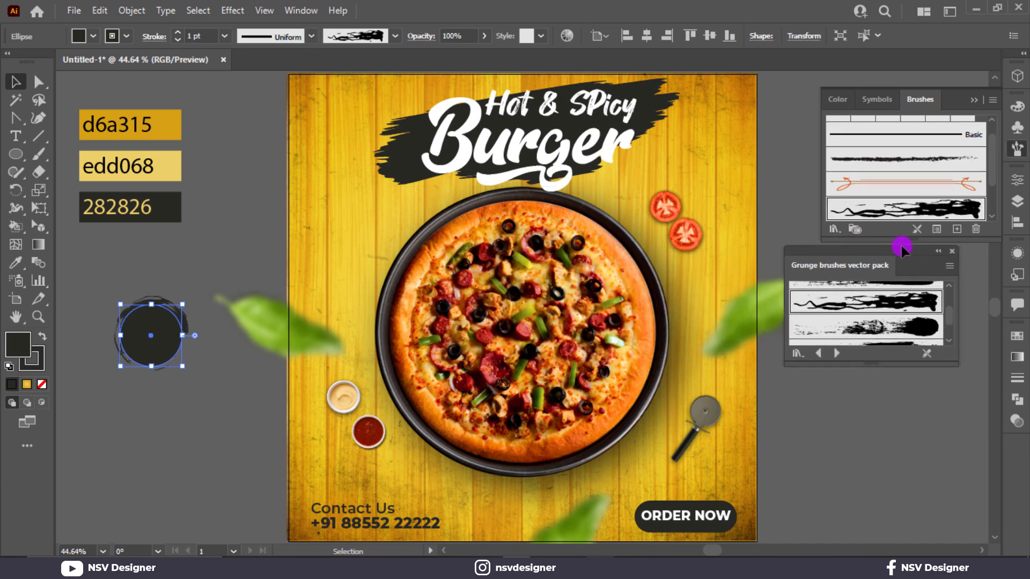
pyautogui.click(112, 36)
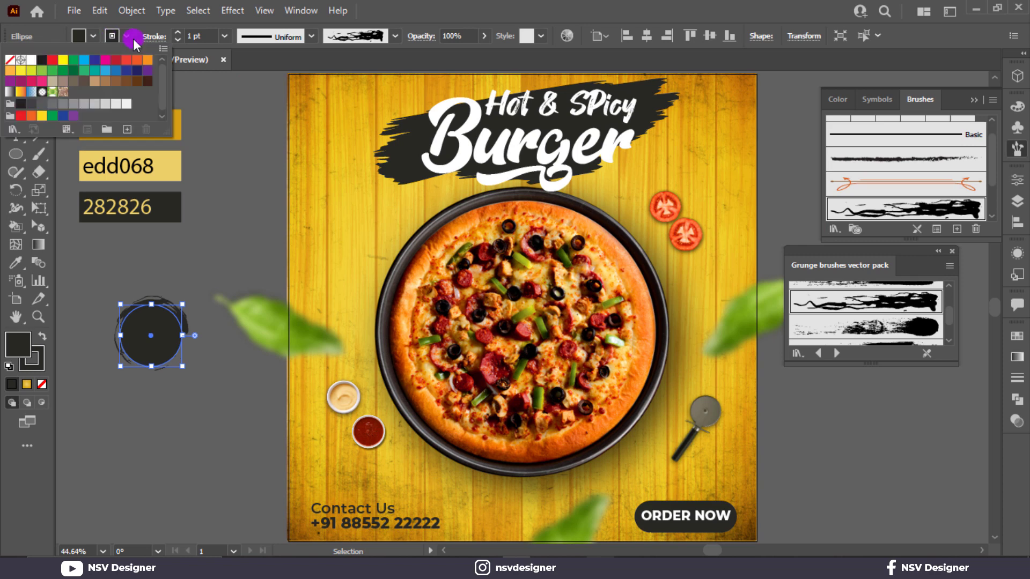
pyautogui.click(207, 36)
pyautogui.press('Up')
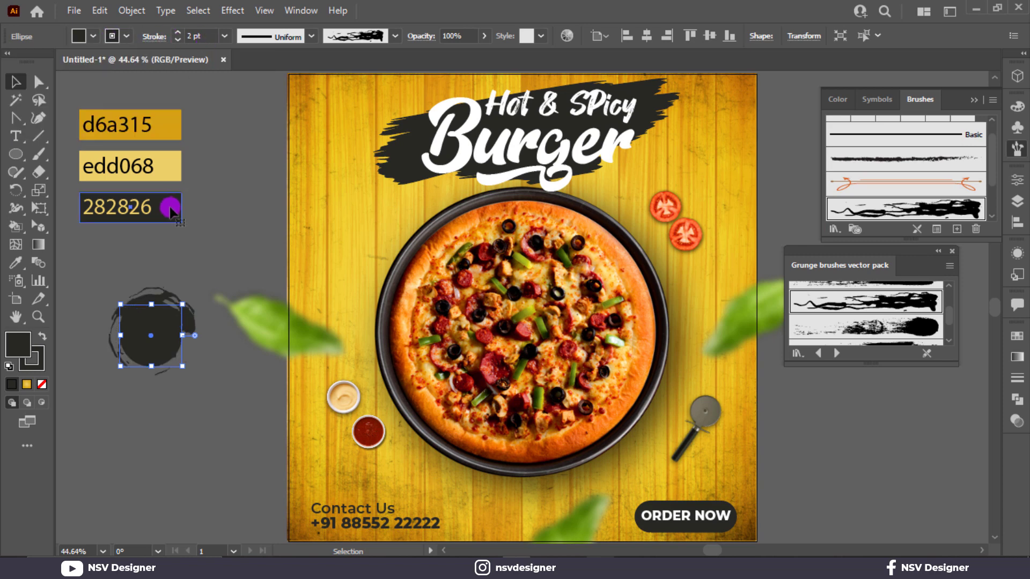
pyautogui.click(197, 242)
pyautogui.hotkey('ctrl', 'z')
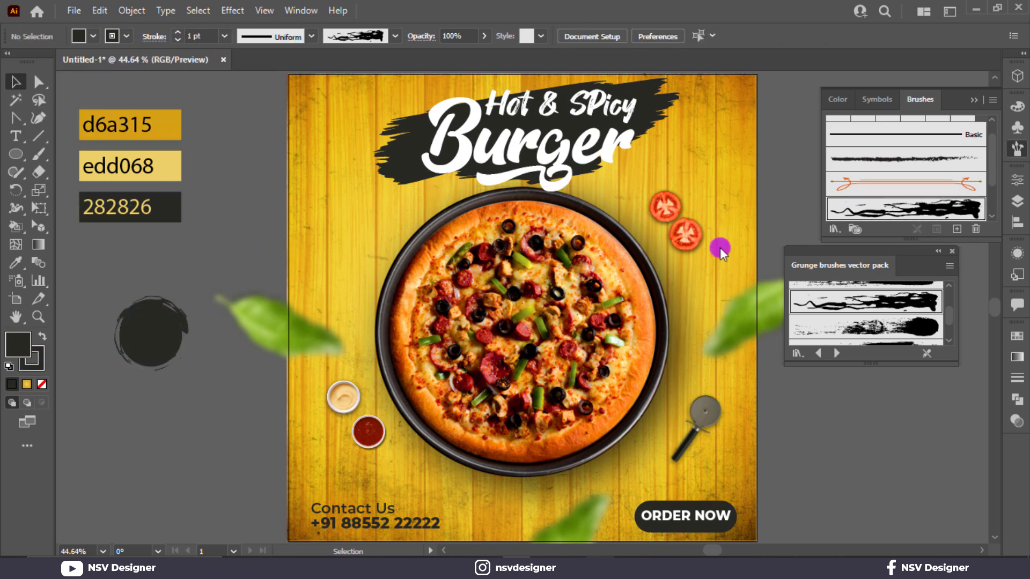
pyautogui.click(953, 250)
# Move the grunge circle to the artboard's top-left corner and expand its appearance.
pyautogui.click(974, 101)
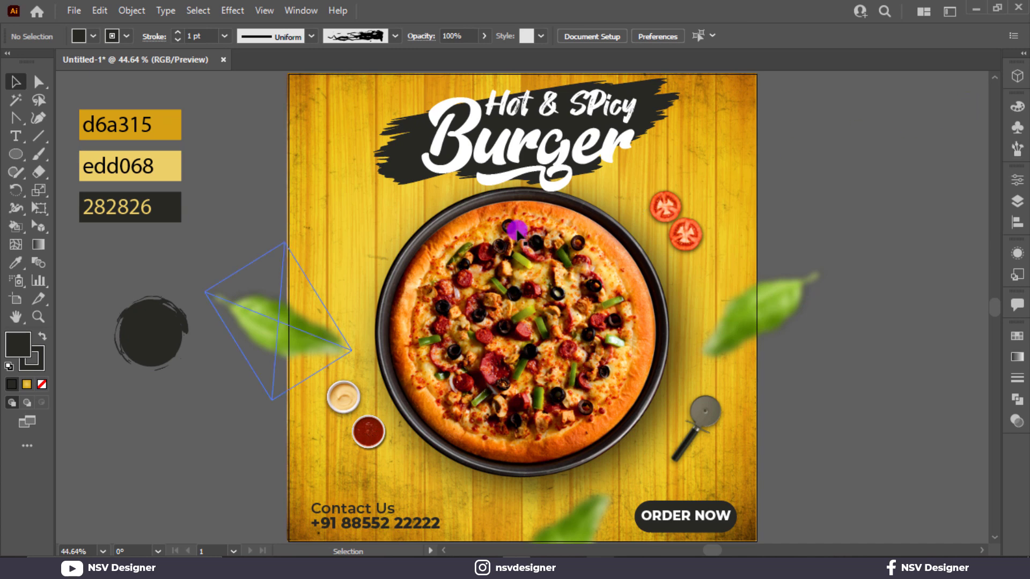
pyautogui.moveTo(150, 333); pyautogui.dragTo(328, 133)
pyautogui.hotkey('ctrl', '+')
pyautogui.hotkey('ctrl', '+')
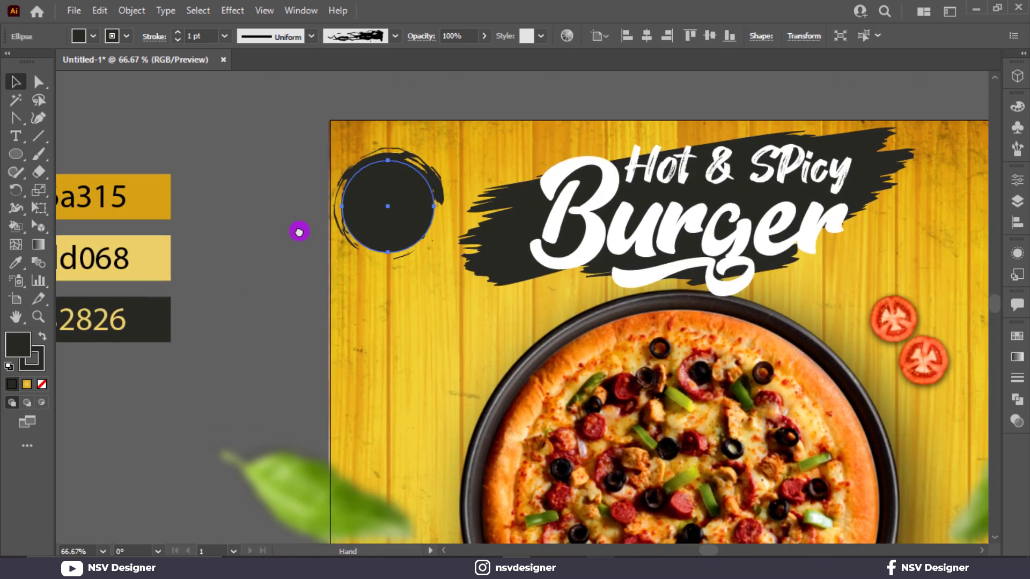
pyautogui.click(141, 11)
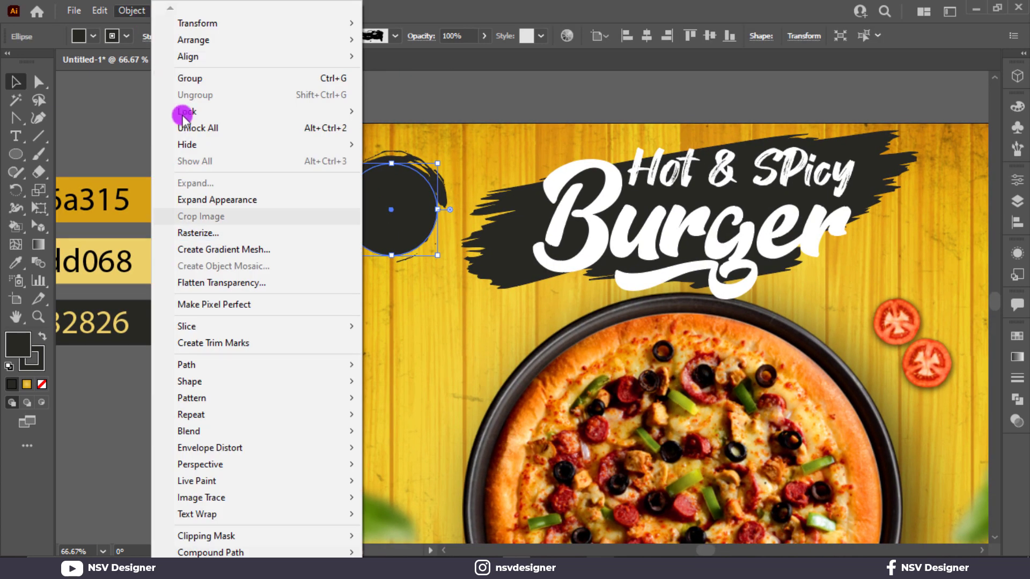
pyautogui.click(216, 199)
pyautogui.click(438, 264)
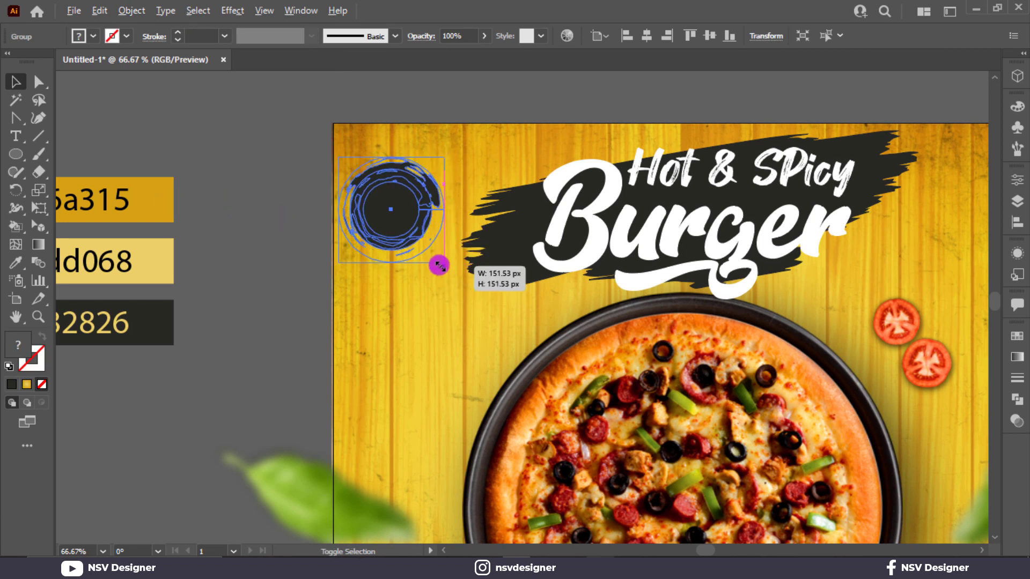
pyautogui.click(349, 219)
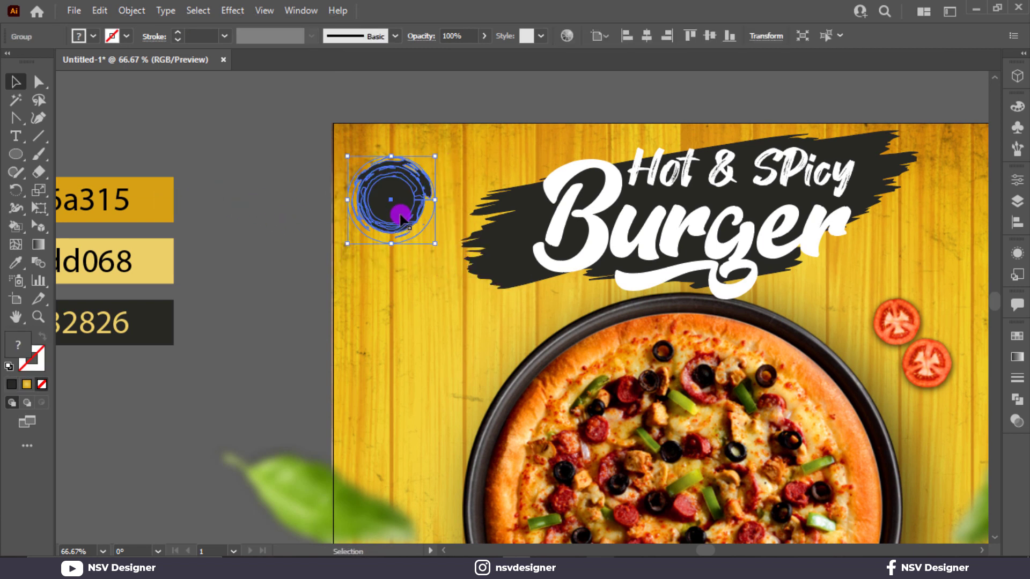
# Rotate and distort the circle slightly with Free Transform, then nudge it into place.
pyautogui.click(43, 212)
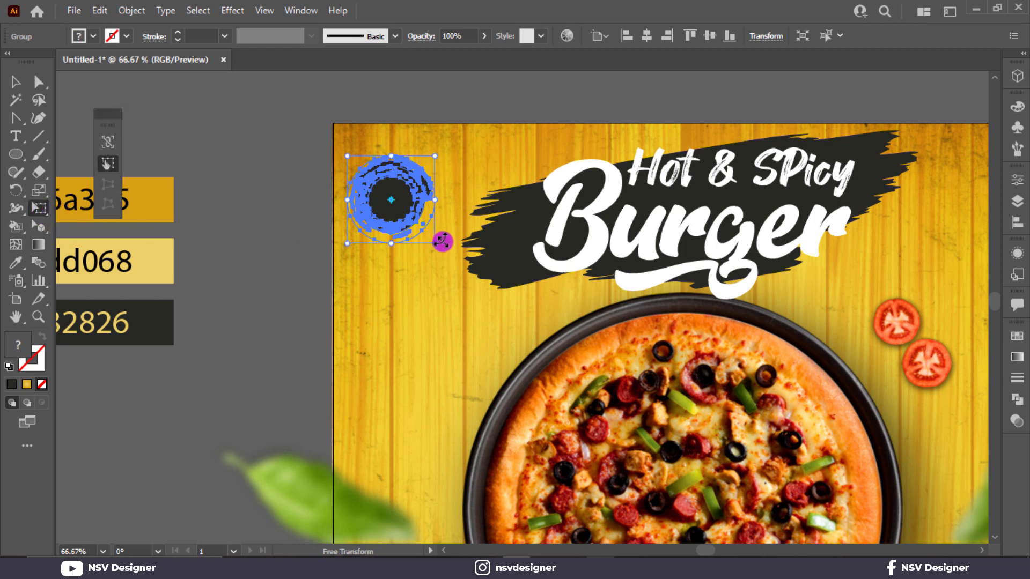
pyautogui.moveTo(442, 242); pyautogui.dragTo(444, 241)
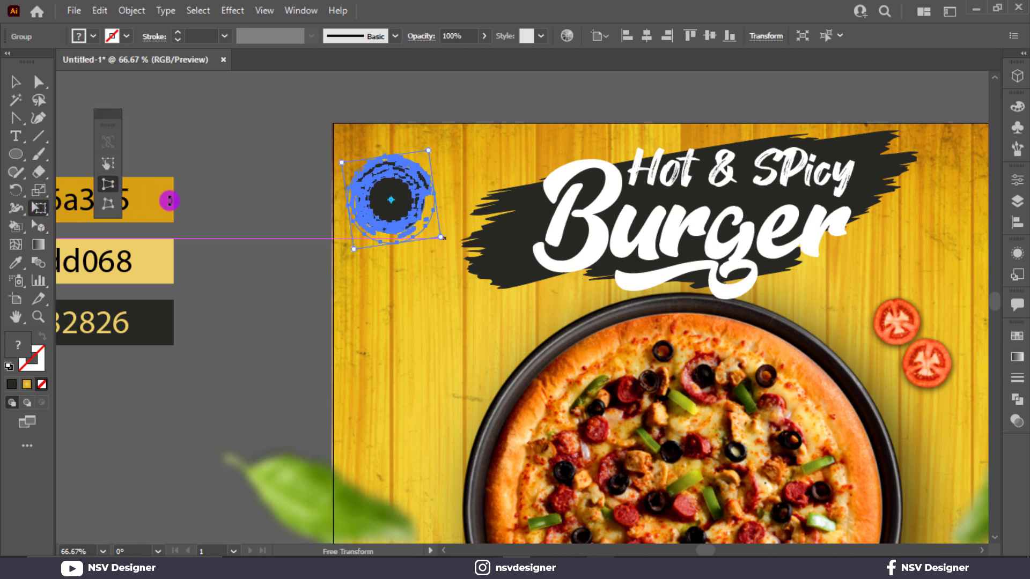
pyautogui.moveTo(440, 239); pyautogui.dragTo(448, 235)
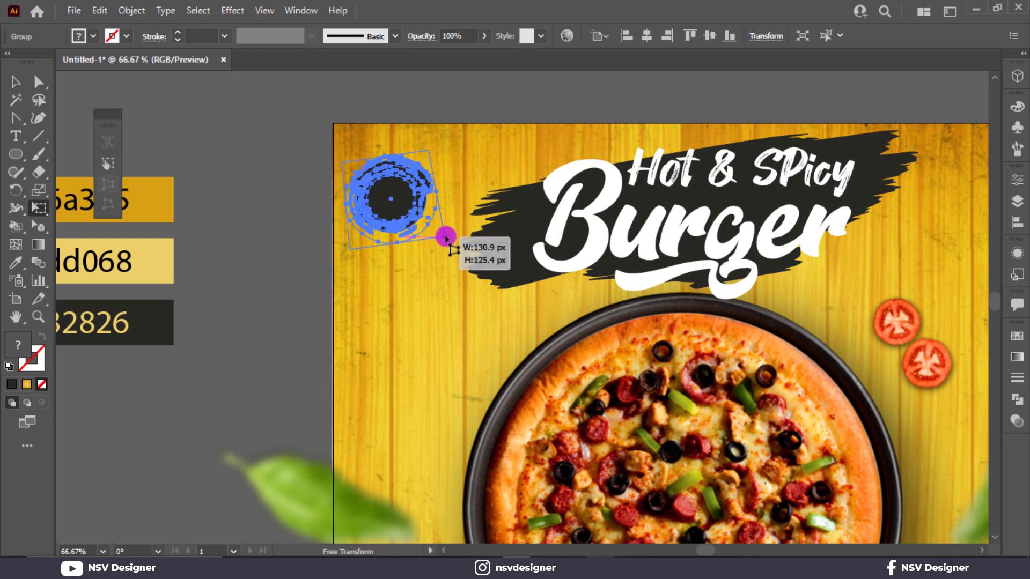
pyautogui.press('v')
pyautogui.click(322, 182)
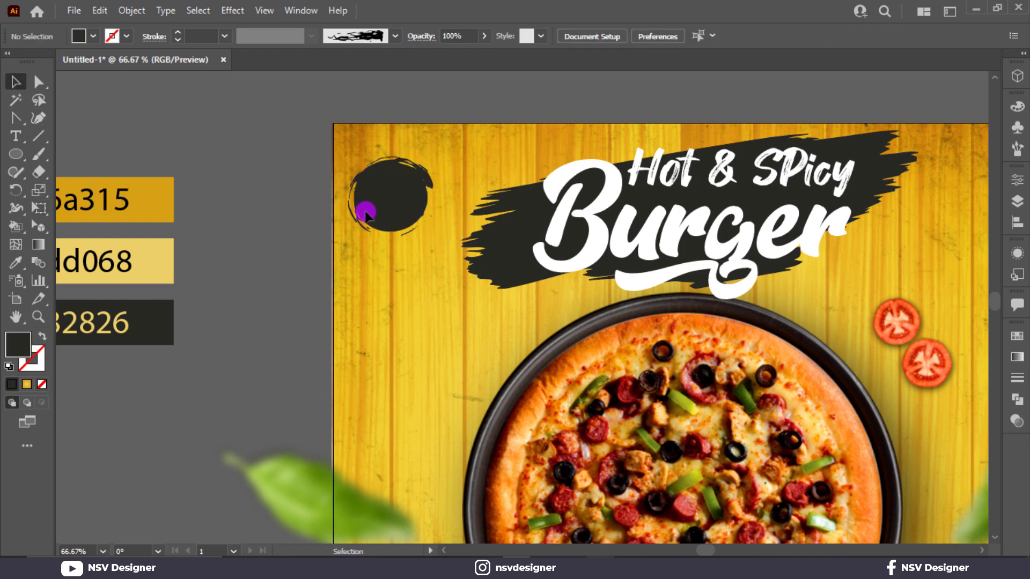
pyautogui.moveTo(405, 231); pyautogui.dragTo(409, 225)
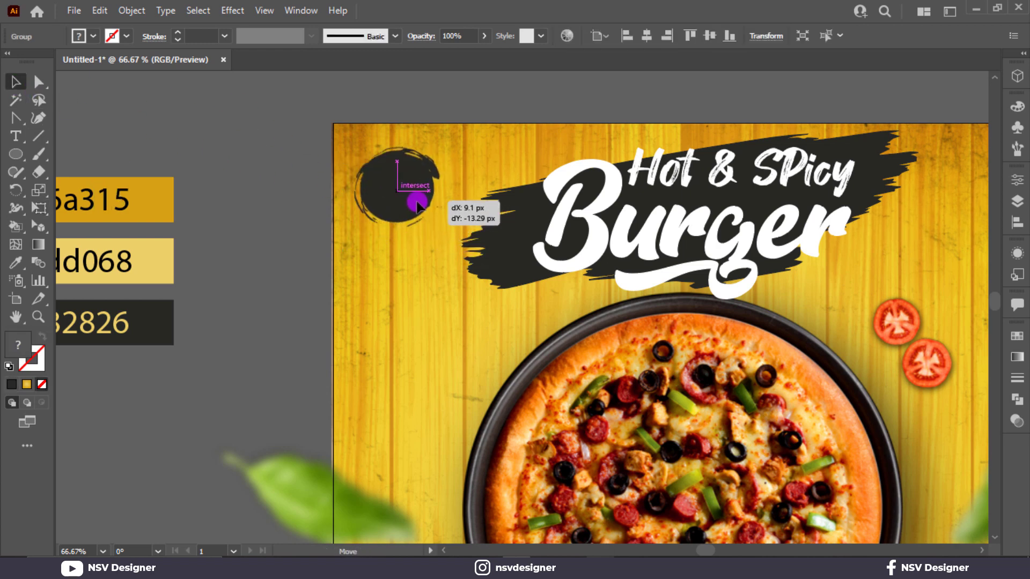
pyautogui.click(268, 184)
pyautogui.hotkey('ctrl', '0')
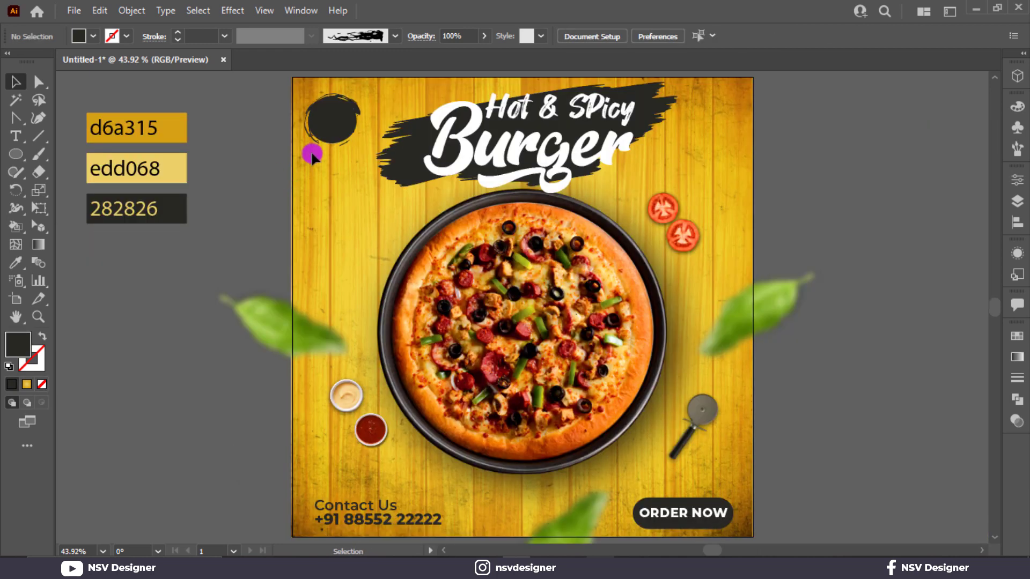
# Enlarge the top-left grunge circle to about 152 × 138 px from its corner handle.
pyautogui.click(355, 122)
pyautogui.press('a')
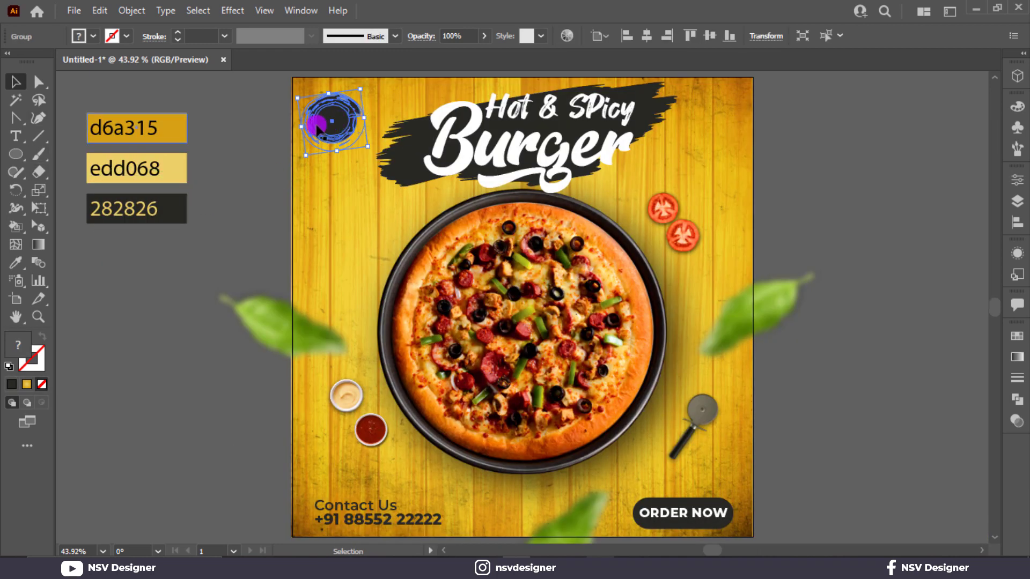
pyautogui.hotkey('ctrl', 't')
pyautogui.press('v')
pyautogui.click(240, 133)
pyautogui.click(343, 122)
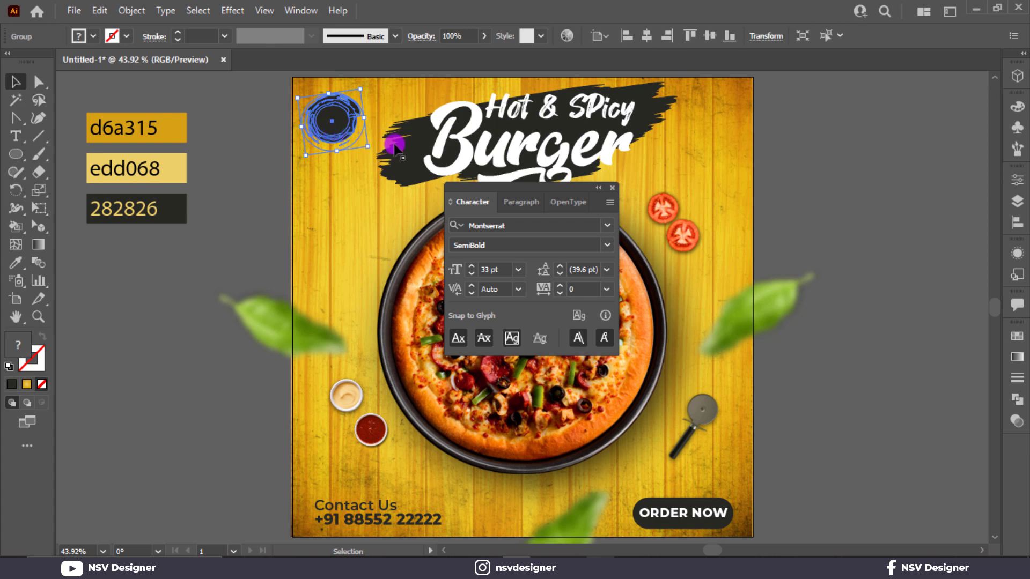
pyautogui.click(613, 189)
pyautogui.click(38, 82)
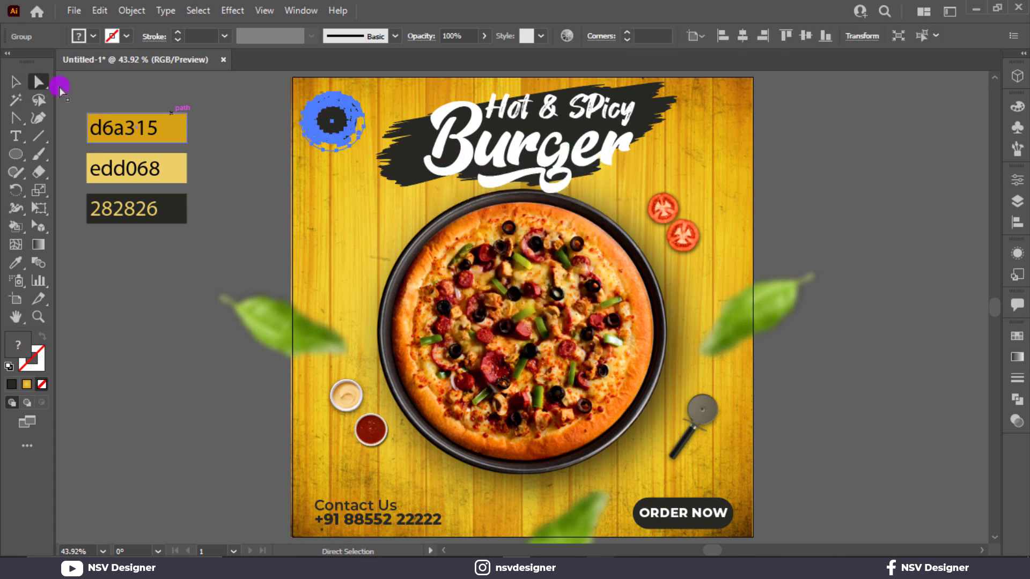
pyautogui.click(325, 107)
pyautogui.click(15, 82)
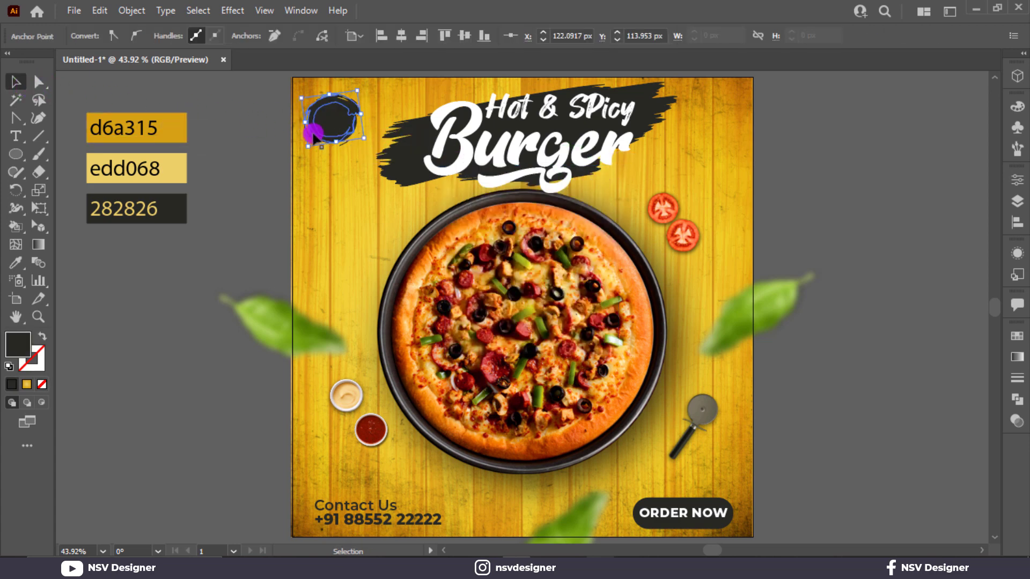
pyautogui.click(346, 128)
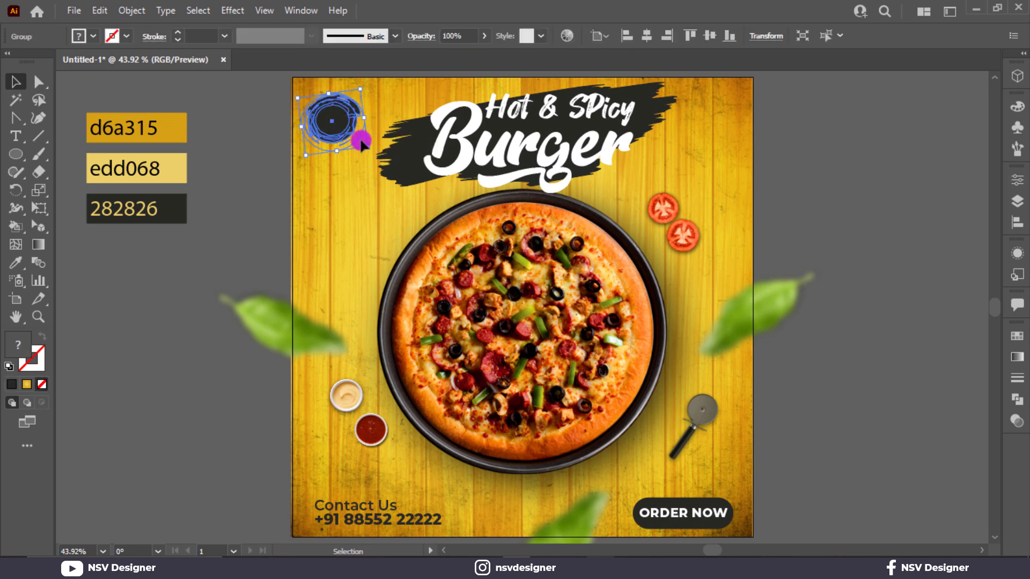
pyautogui.moveTo(366, 145); pyautogui.dragTo(373, 143)
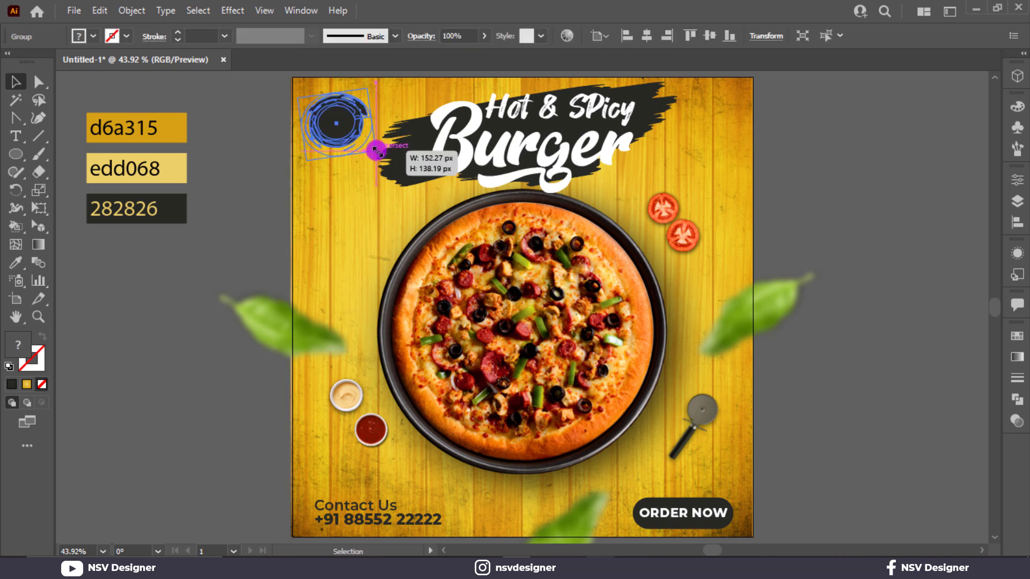
pyautogui.click(268, 142)
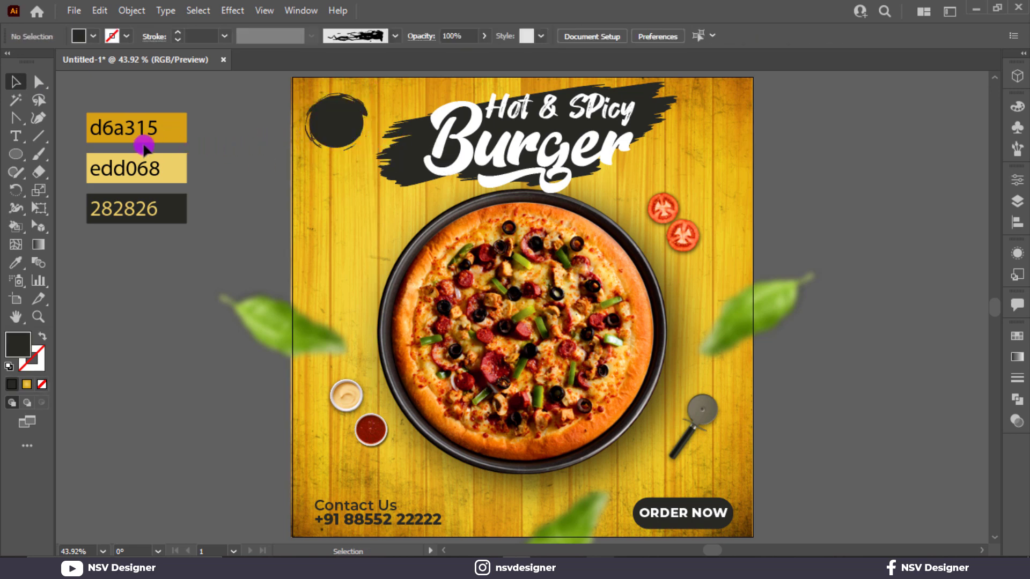
# Create white Montserrat ExtraBold text reading LOGO beside the artboard.
pyautogui.click(16, 137)
pyautogui.click(133, 297)
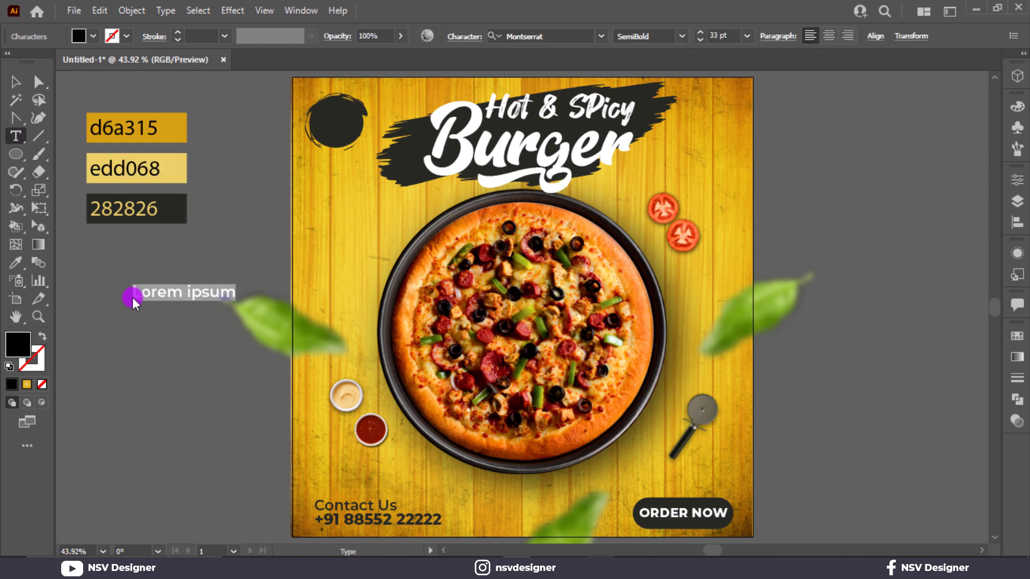
pyautogui.write('LOGO')
pyautogui.press('Escape')
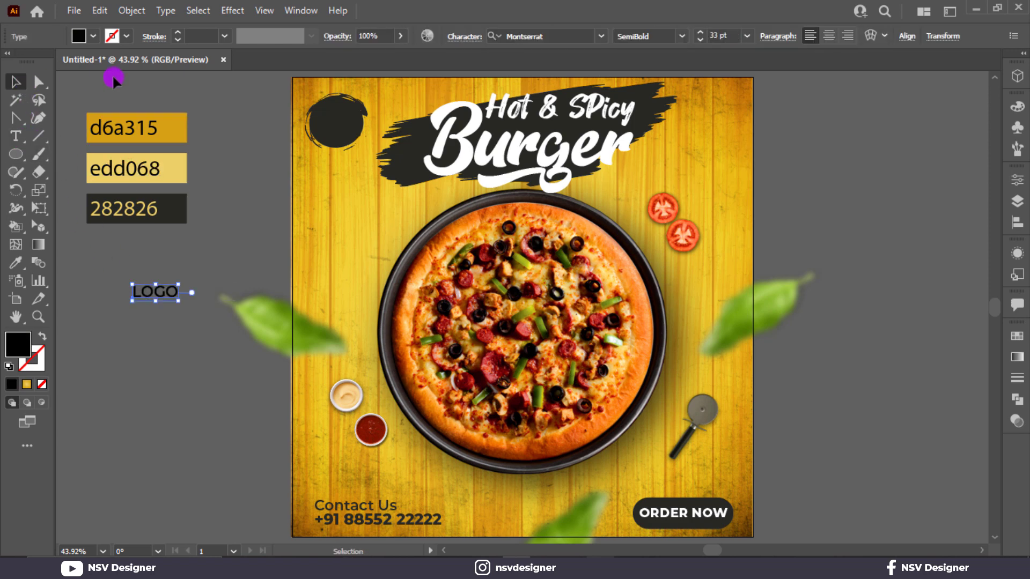
pyautogui.click(681, 35)
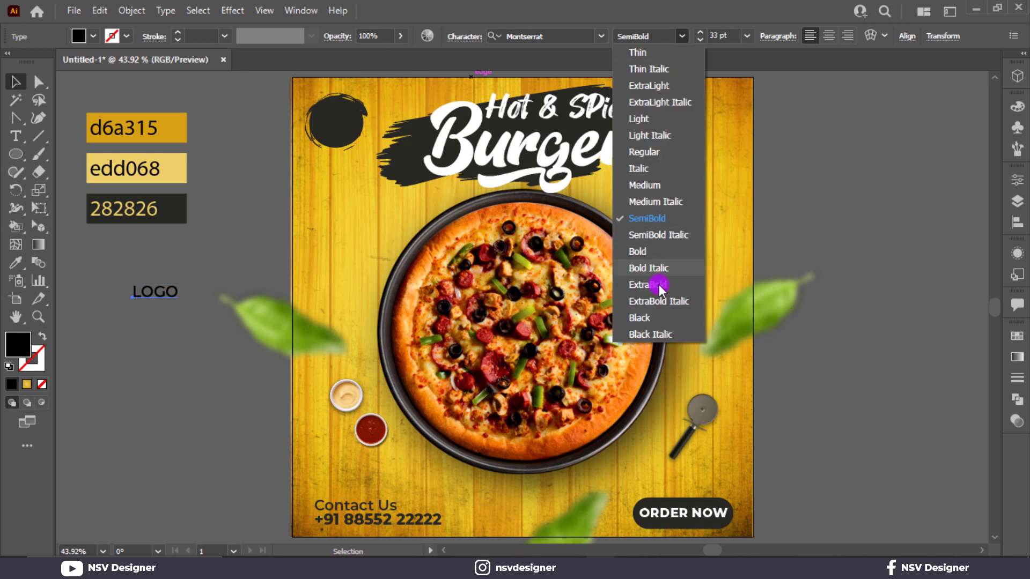
pyautogui.click(658, 284)
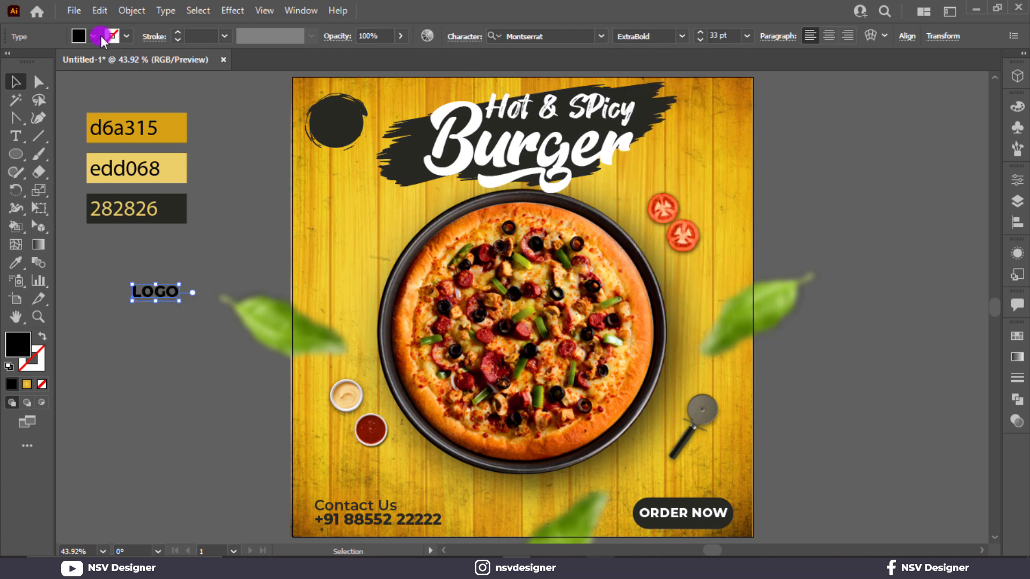
pyautogui.click(92, 36)
pyautogui.click(28, 60)
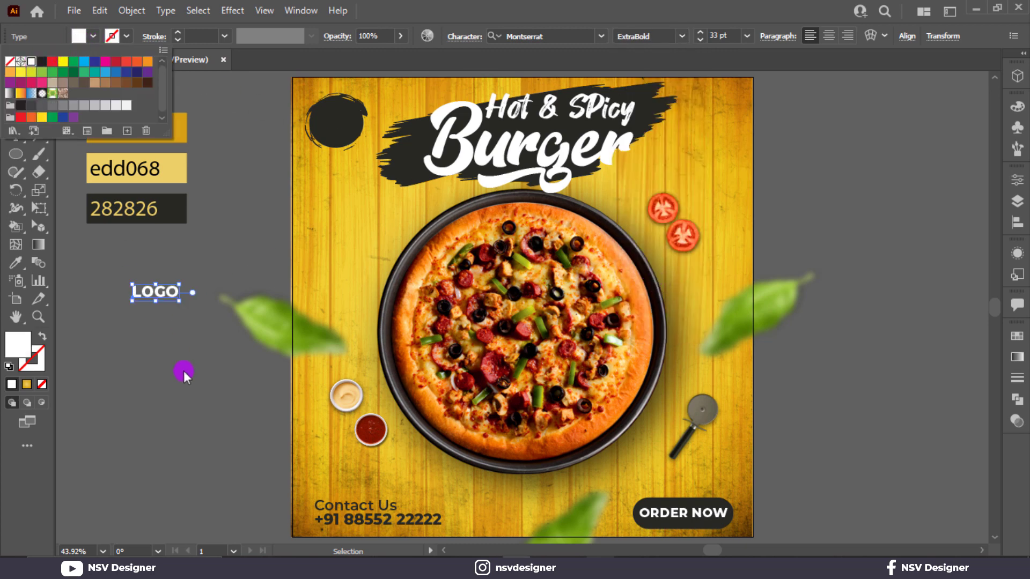
pyautogui.click(197, 378)
# Move LOGO into the black circle and add a second line reading HERE below it.
pyautogui.moveTo(155, 291); pyautogui.dragTo(338, 129)
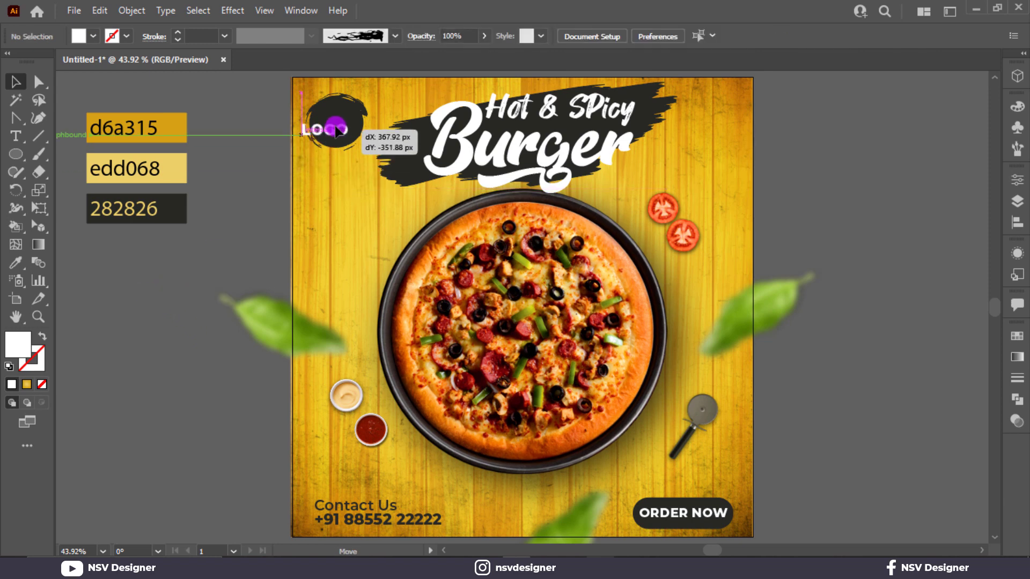
pyautogui.hotkey('ctrl', '+')
pyautogui.hotkey('ctrl', '+')
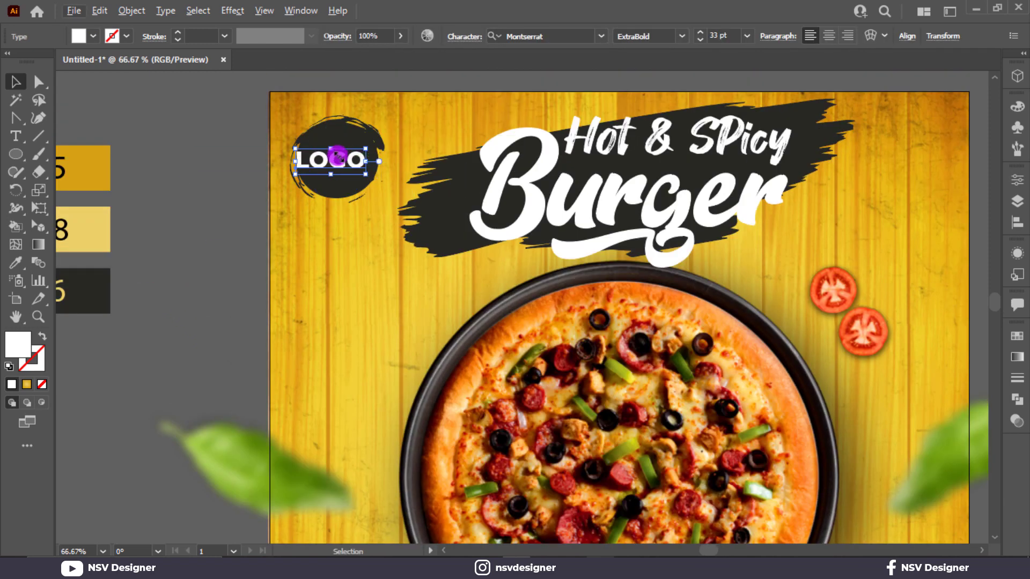
pyautogui.moveTo(337, 150)
pyautogui.mouseDown()
pyautogui.moveTo(367, 177)
pyautogui.moveTo(345, 166)
pyautogui.moveTo(343, 147)
pyautogui.moveTo(342, 174)
pyautogui.mouseUp()
pyautogui.hotkey('ctrl', '+')
pyautogui.hotkey('ctrl', '+')
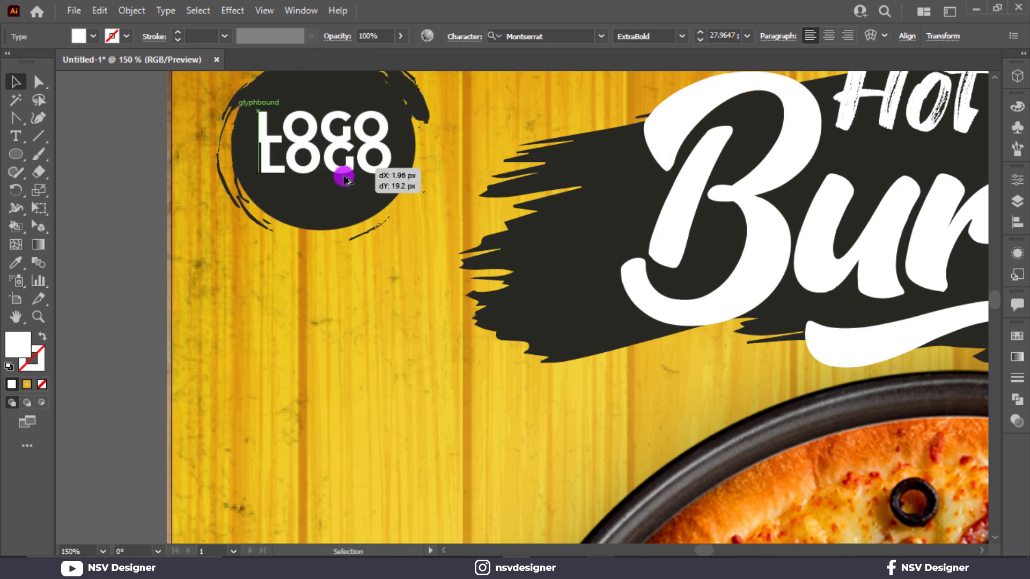
pyautogui.doubleClick(340, 171)
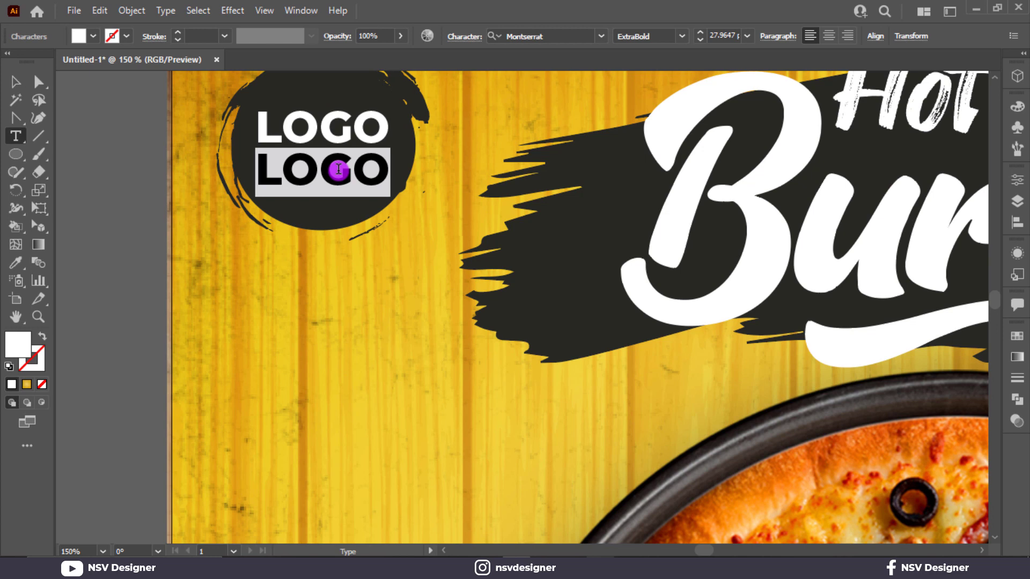
pyautogui.write('HERE')
pyautogui.press('Escape')
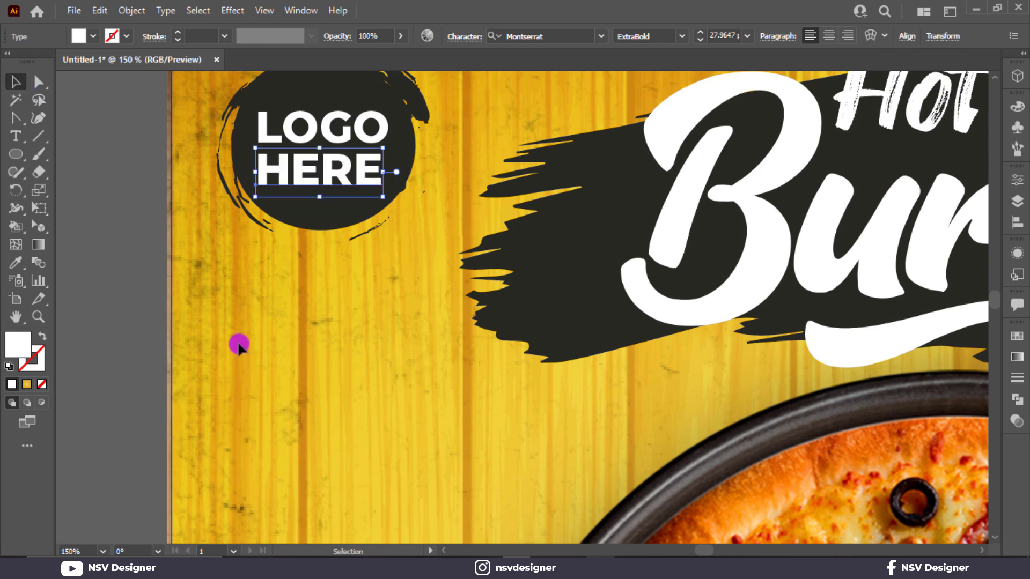
pyautogui.click(331, 375)
pyautogui.hotkey('ctrl', '0')
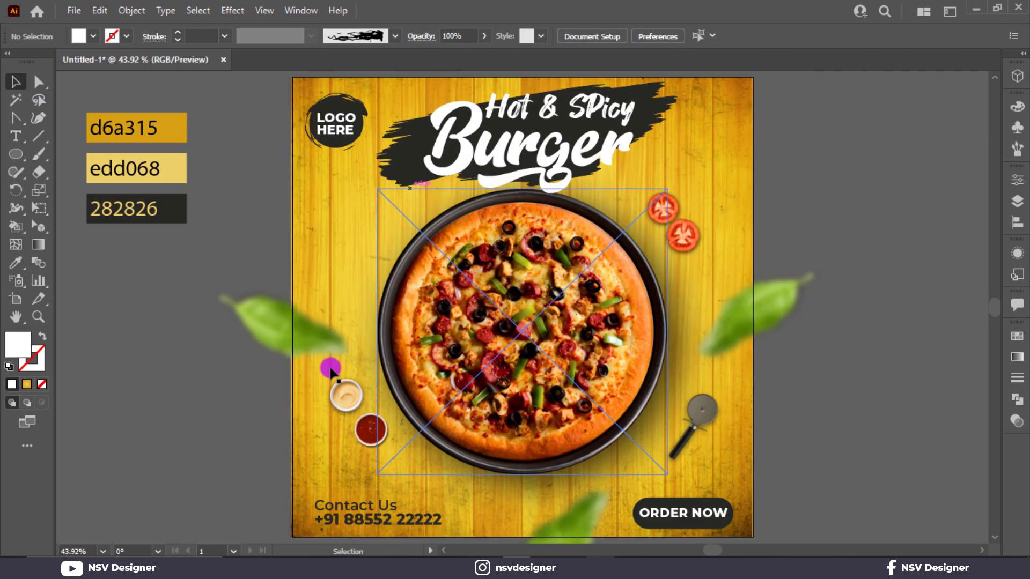
# Group the circle with its LOGO HERE lines and shrink the badge slightly.
pyautogui.moveTo(299, 85); pyautogui.dragTo(344, 145)
pyautogui.hotkey('ctrl', 'g')
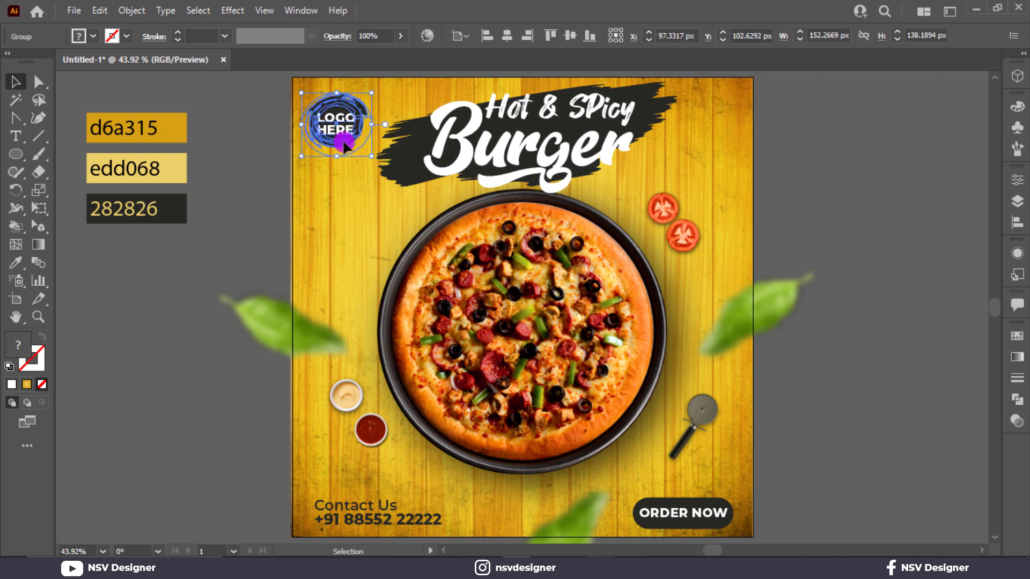
pyautogui.moveTo(371, 154); pyautogui.dragTo(361, 144)
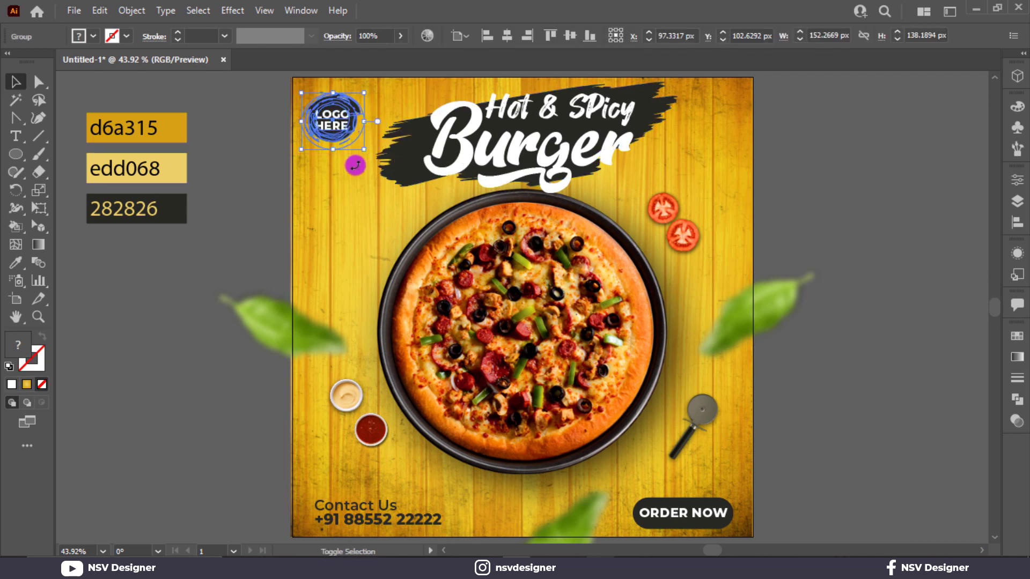
pyautogui.click(247, 192)
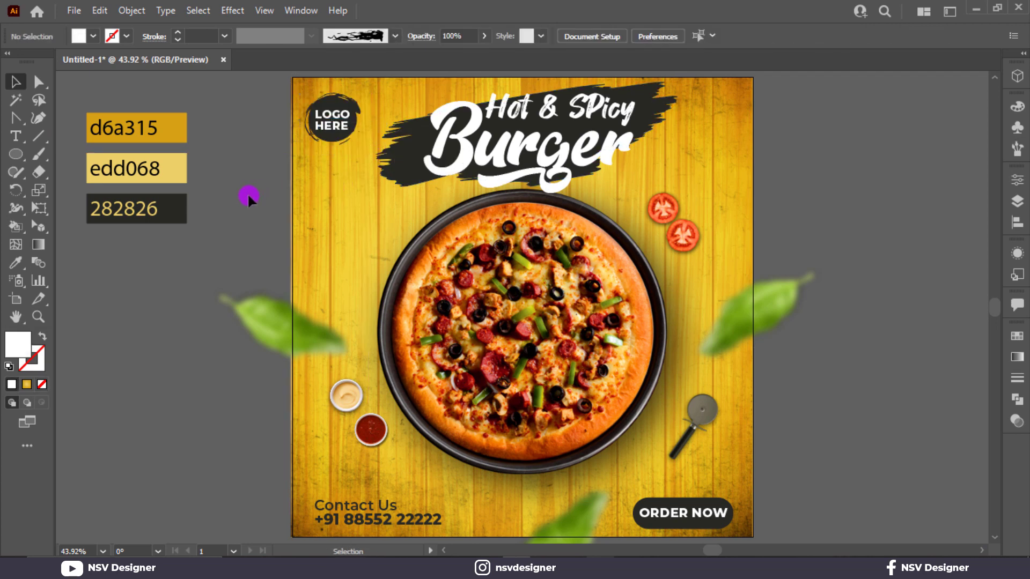
# Create a cyan 1000 × 1000 px square centred on the artboard.
pyautogui.click(16, 155)
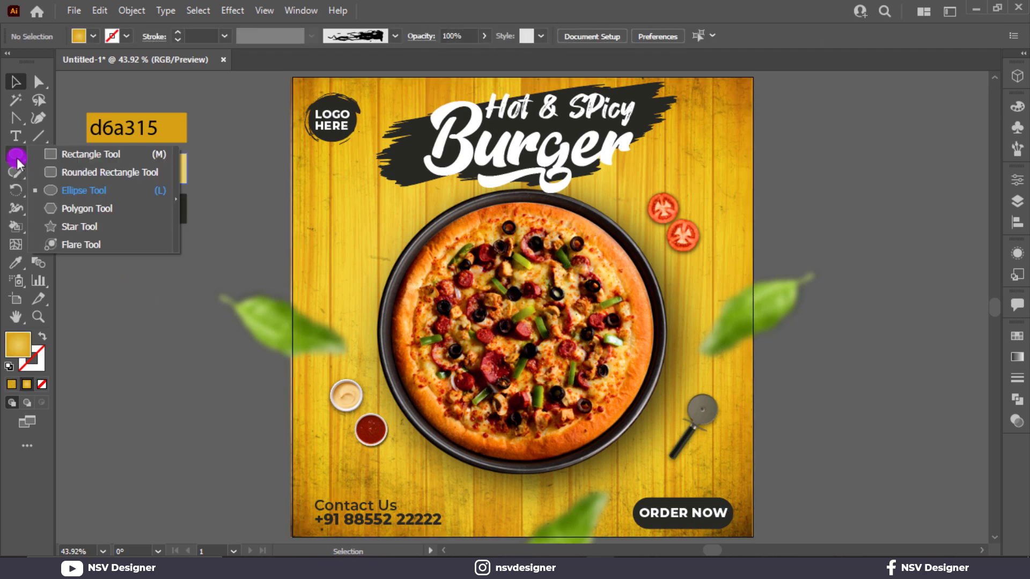
pyautogui.click(56, 155)
pyautogui.click(877, 197)
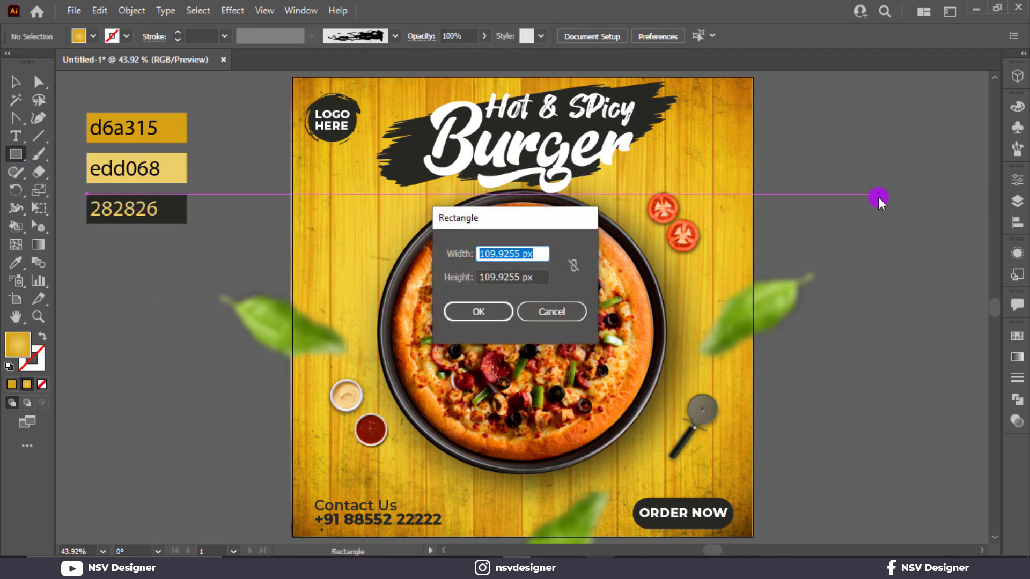
pyautogui.press('Tab')
pyautogui.write('1000')
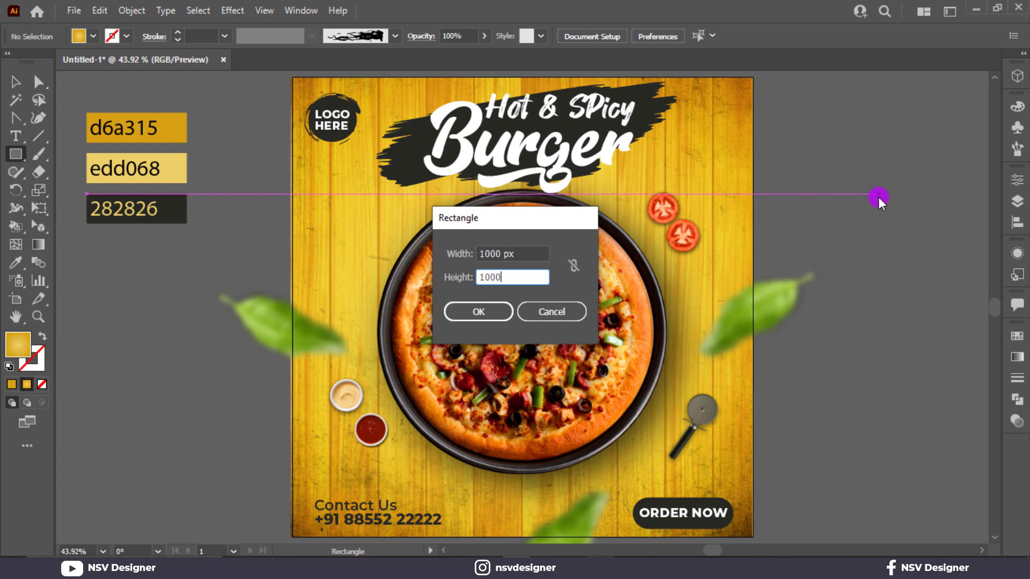
pyautogui.press('Return')
pyautogui.click(24, 85)
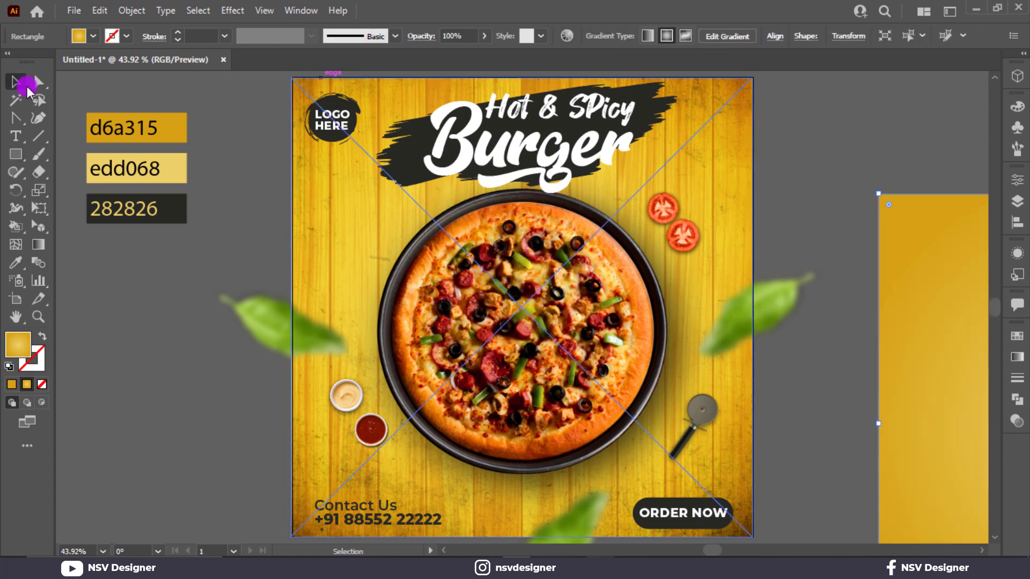
pyautogui.click(94, 38)
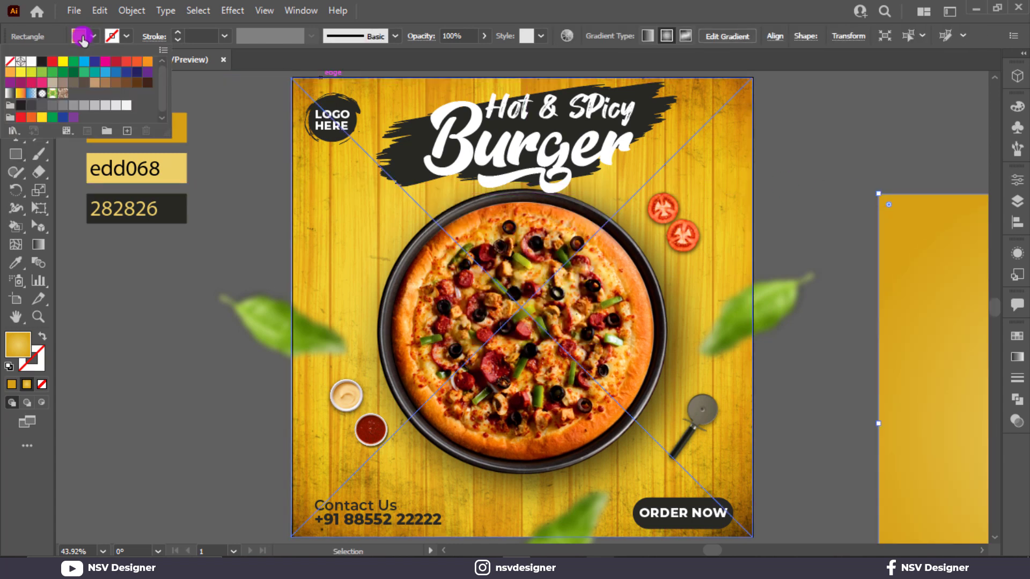
pyautogui.click(81, 63)
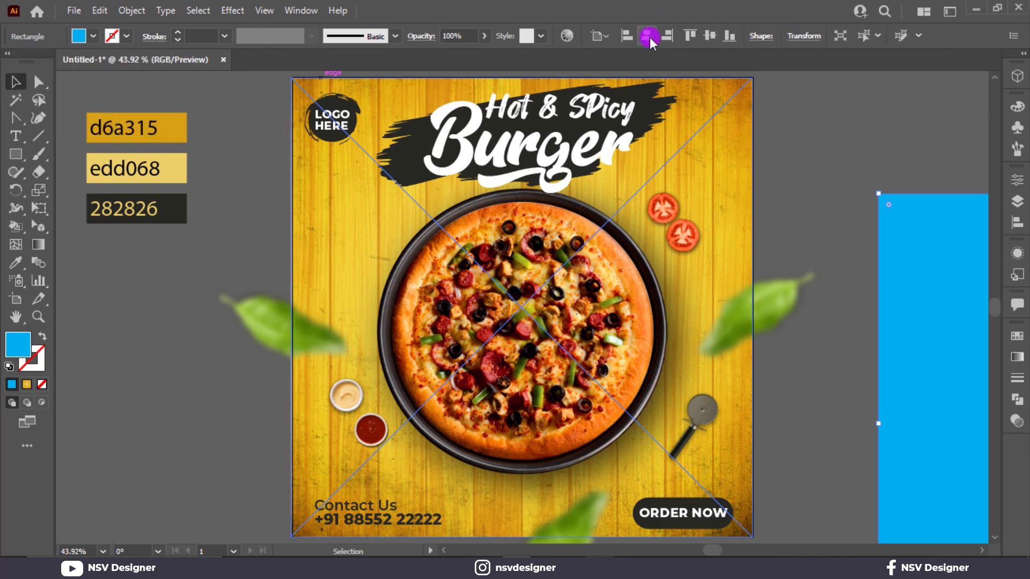
pyautogui.click(648, 36)
pyautogui.click(711, 37)
# Clip all artwork to the square and delete the three colour reference swatches.
pyautogui.hotkey('ctrl', '-')
pyautogui.hotkey('ctrl', '-')
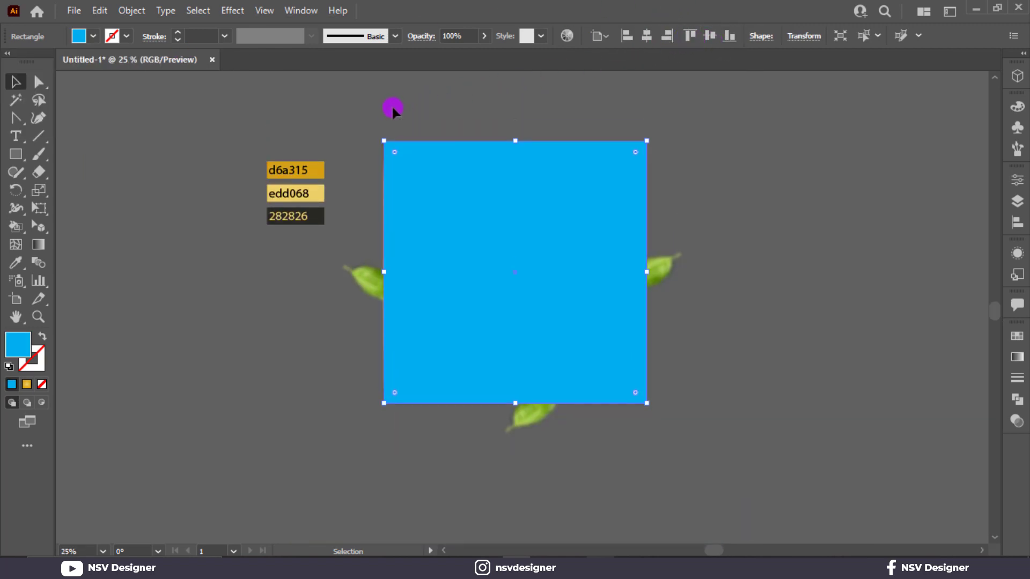
pyautogui.hotkey('ctrl', 'a')
pyautogui.rightClick(561, 325)
pyautogui.click(692, 207)
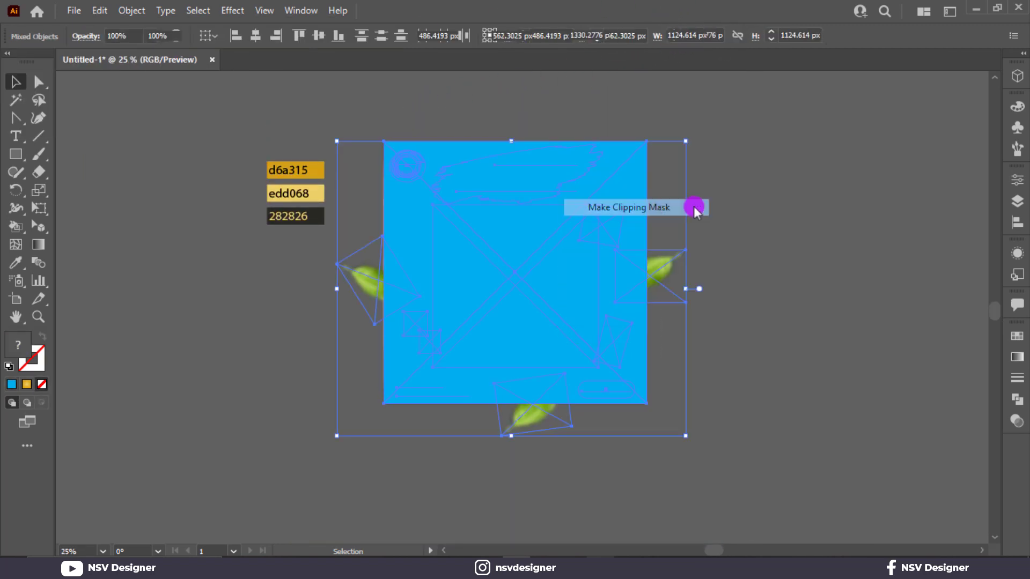
pyautogui.hotkey('ctrl', 'shift', 'a')
pyautogui.moveTo(258, 155); pyautogui.dragTo(329, 240)
pyautogui.press('Delete')
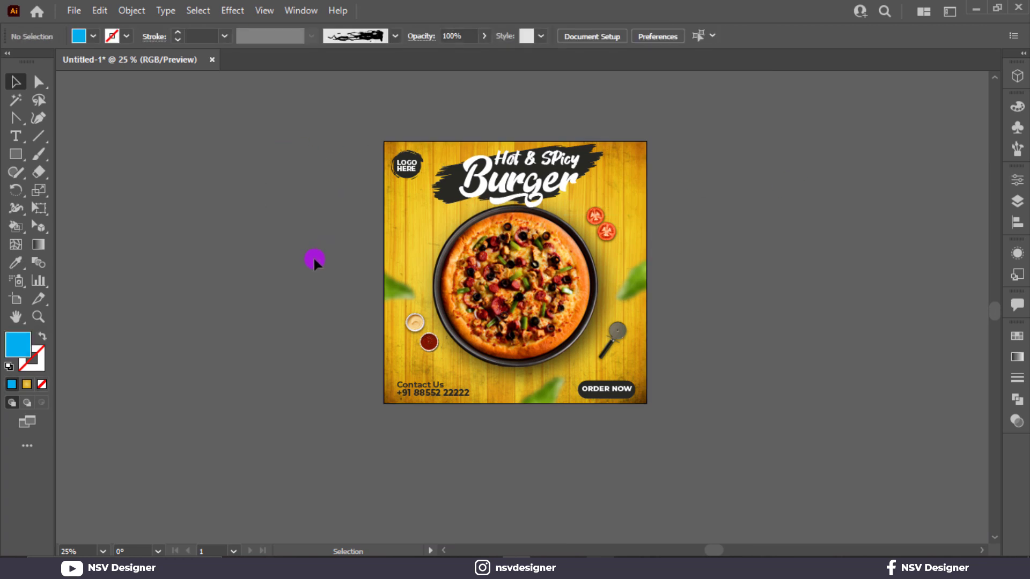
pyautogui.hotkey('ctrl', '0')
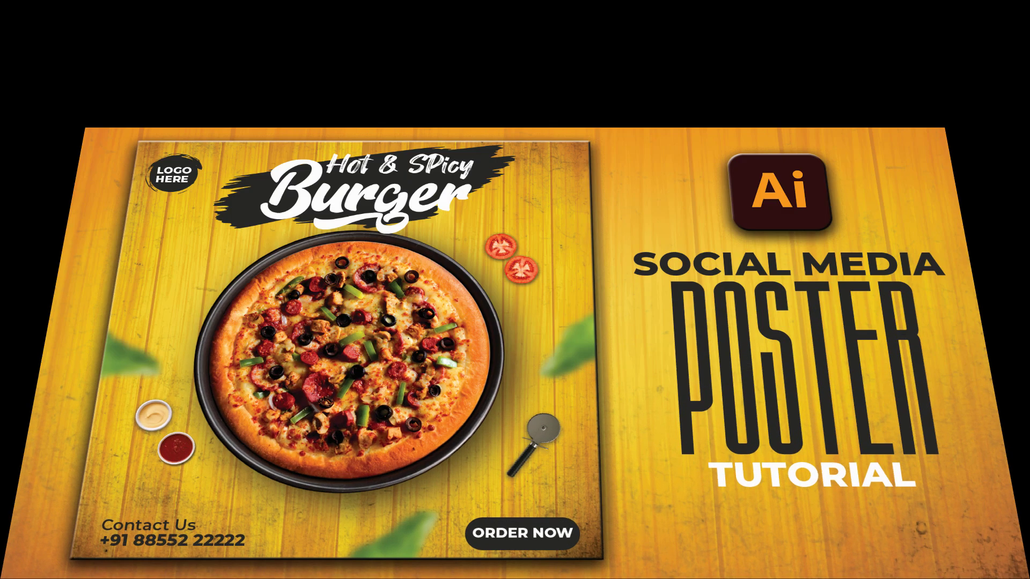